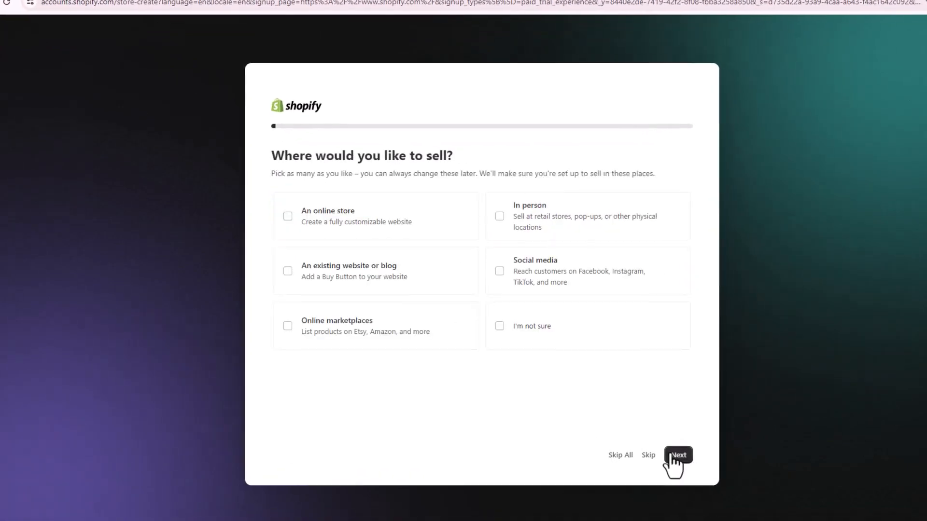
# Answer the store setup questions with "An online store" as the place to sell and "I'll decide later" for the first products.
pyautogui.click(336, 216)
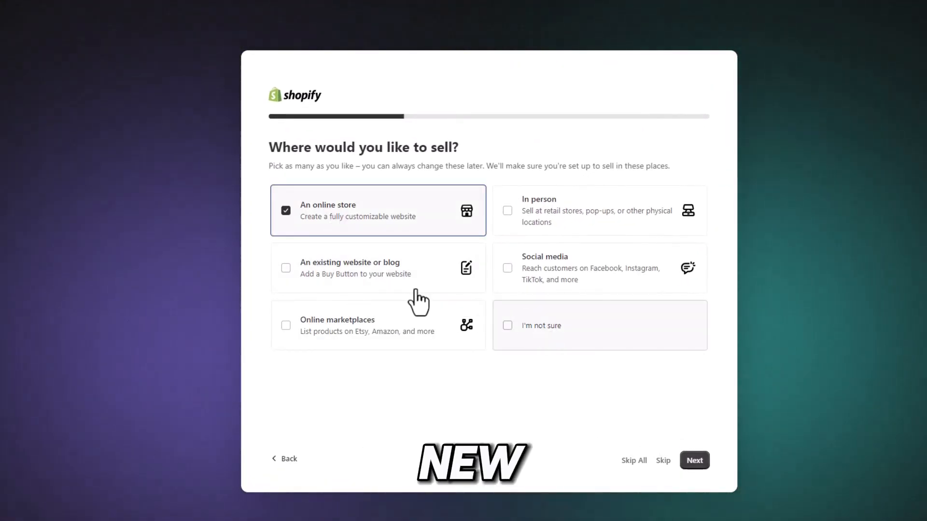
pyautogui.click(526, 319)
pyautogui.click(693, 460)
pyautogui.click(577, 344)
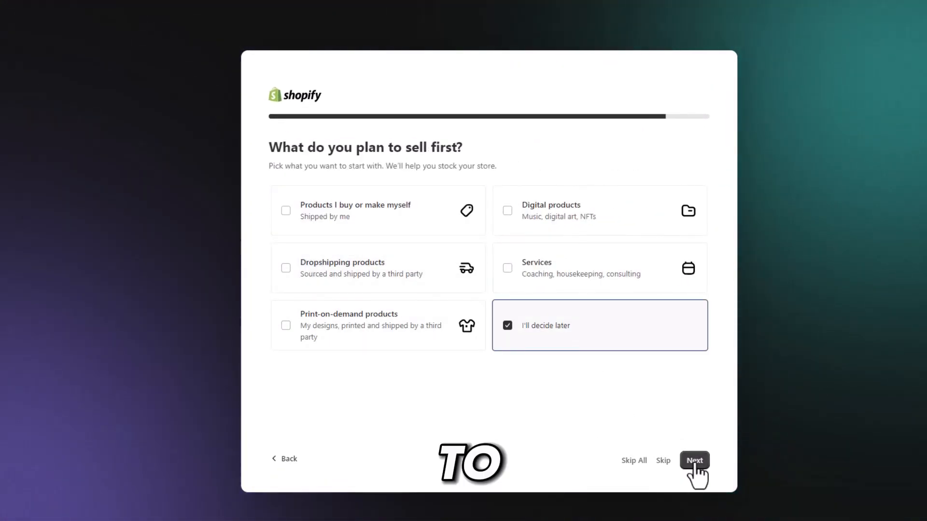
pyautogui.click(694, 461)
# Set the business location to Netherlands and sign up for the Shopify account with the listed Google account.
pyautogui.click(598, 302)
pyautogui.scroll(-14, 525, 414)
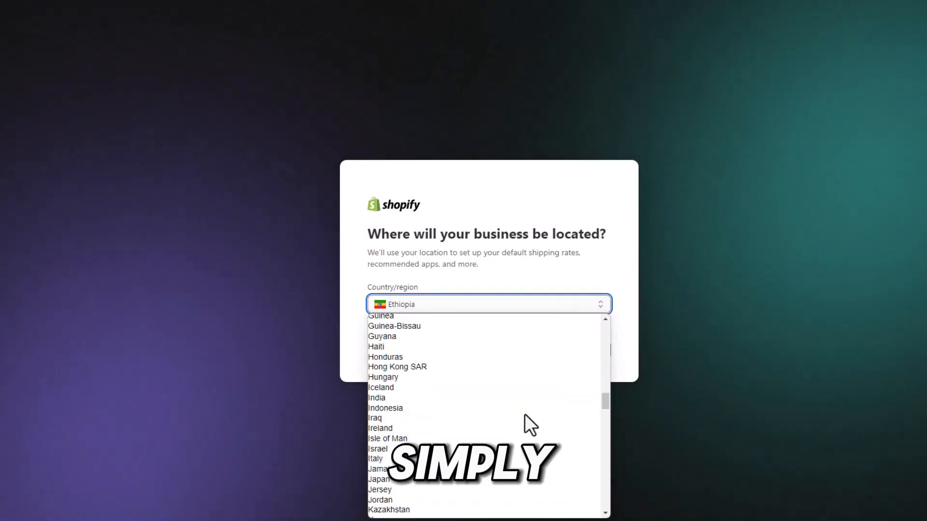
pyautogui.click(408, 481)
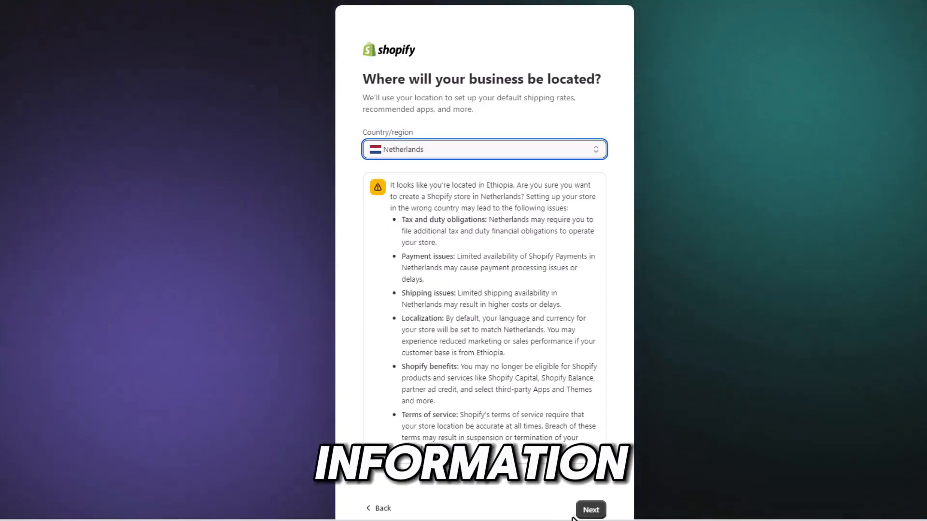
pyautogui.click(590, 511)
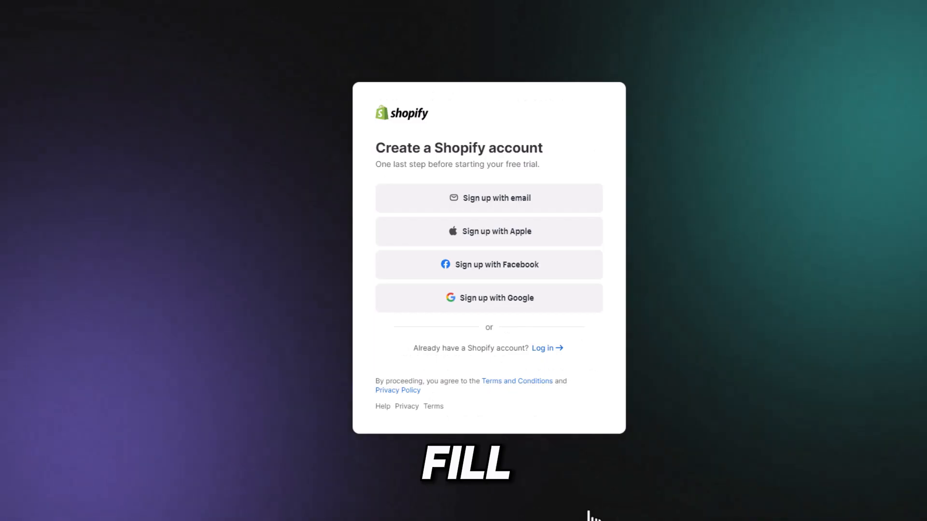
pyautogui.click(512, 304)
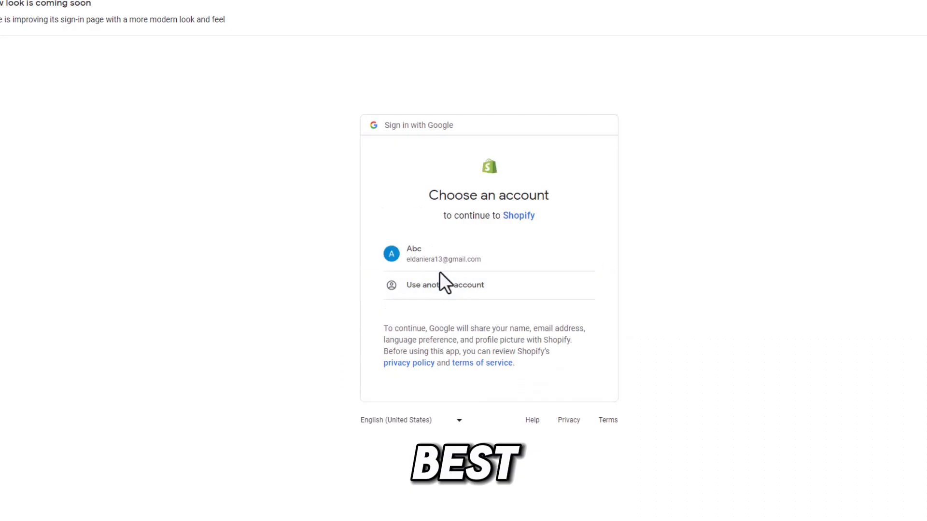
pyautogui.click(448, 264)
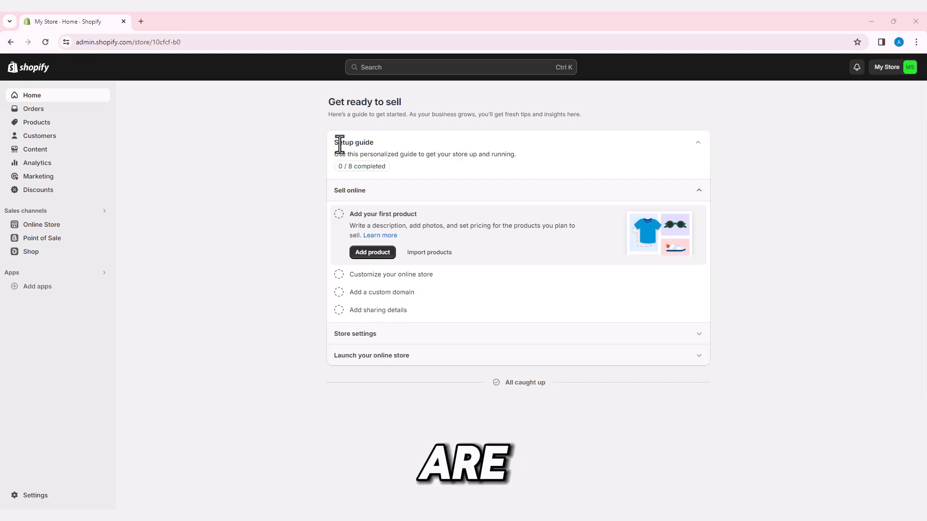
pyautogui.moveTo(334, 143); pyautogui.dragTo(377, 144)
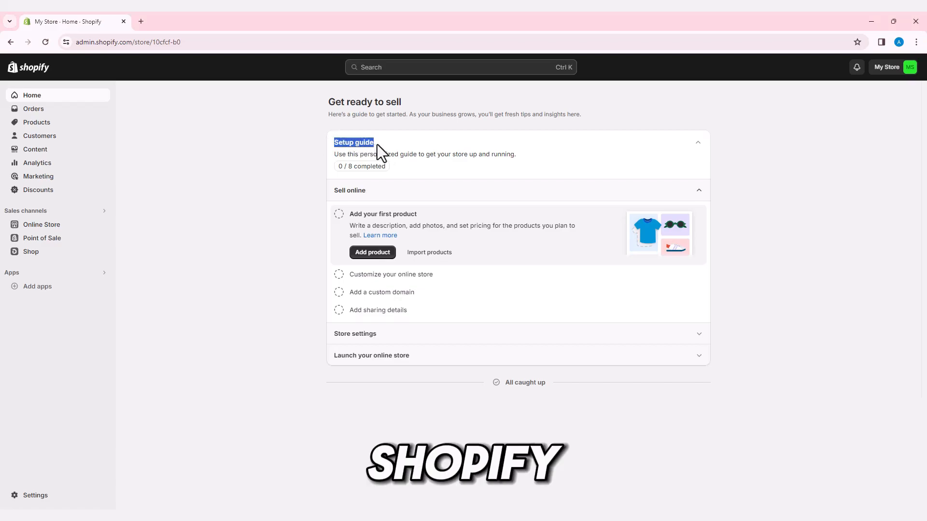
pyautogui.click(343, 155)
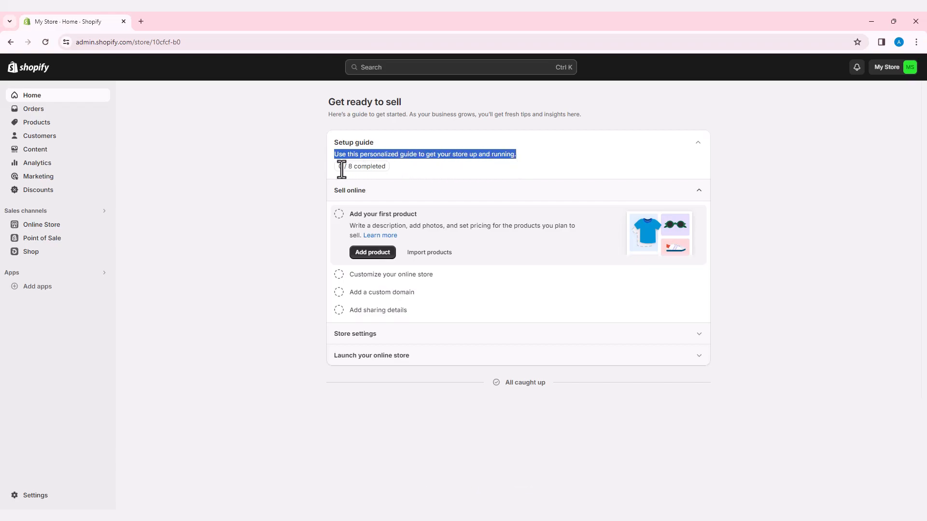
pyautogui.moveTo(340, 167); pyautogui.dragTo(387, 167)
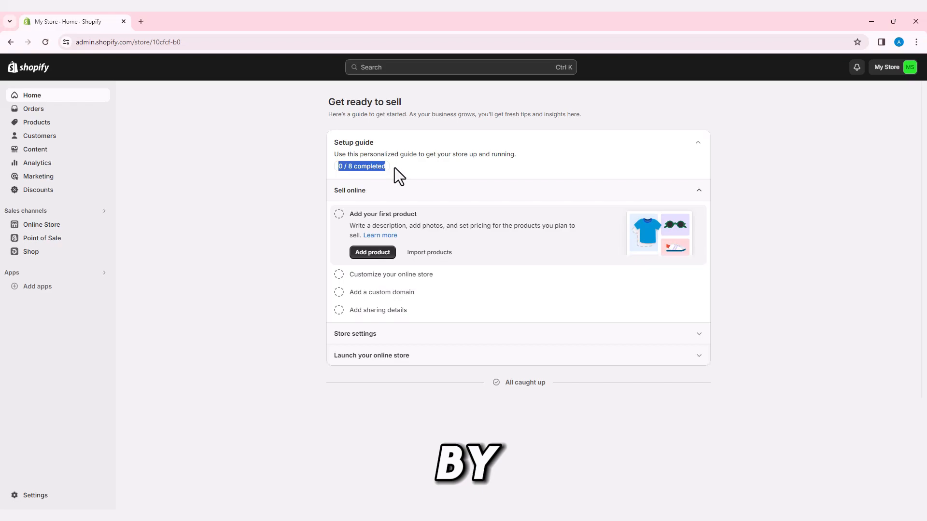
pyautogui.click(311, 176)
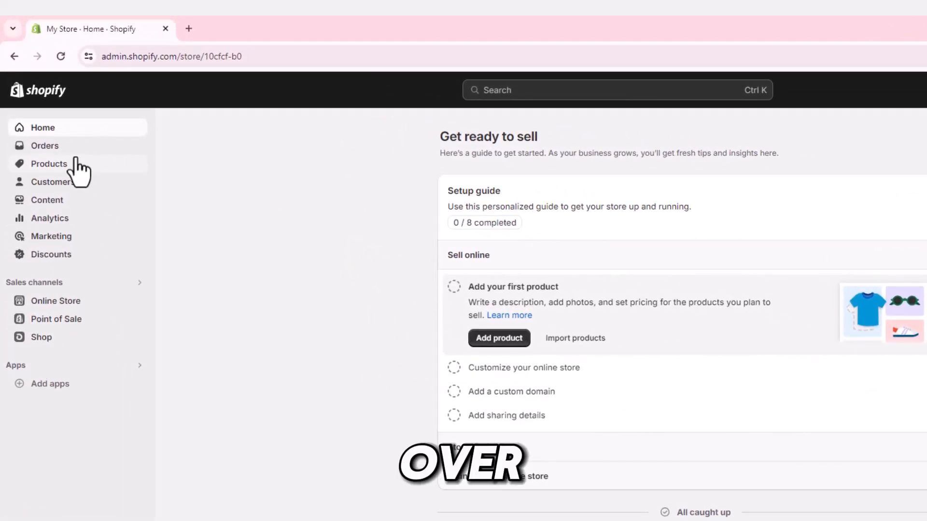
# Start a new product titled "SONIC TEKTIAS" and paste the prepared EarPods text as its description.
pyautogui.click(44, 165)
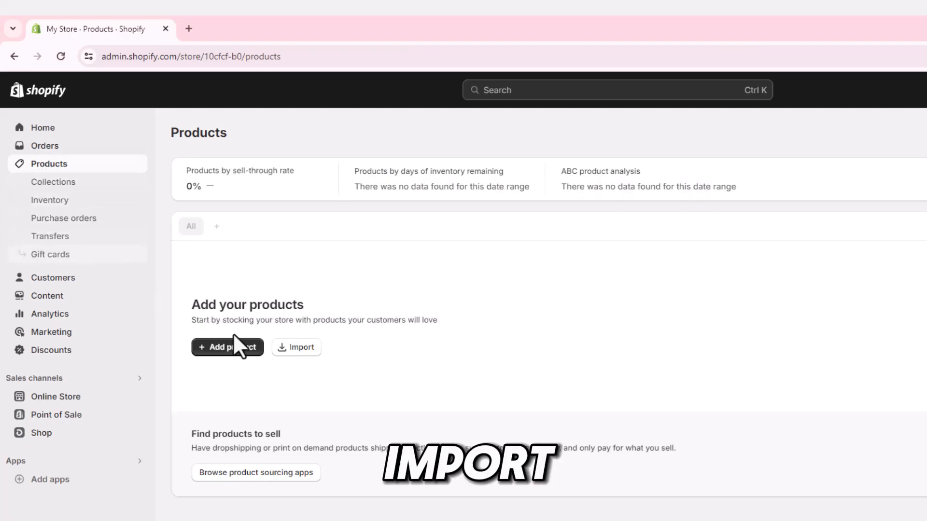
pyautogui.click(227, 347)
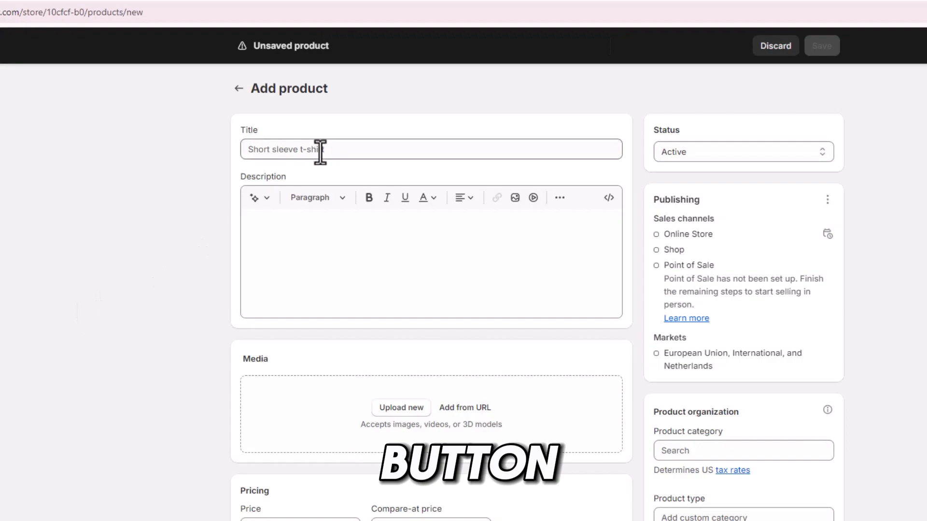
pyautogui.click(320, 150)
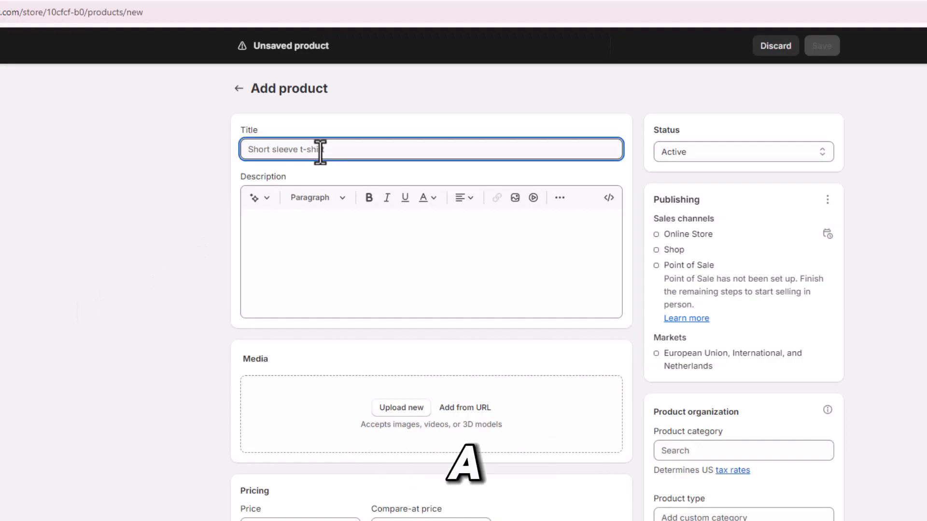
pyautogui.write('SONIC TEKTIAS')
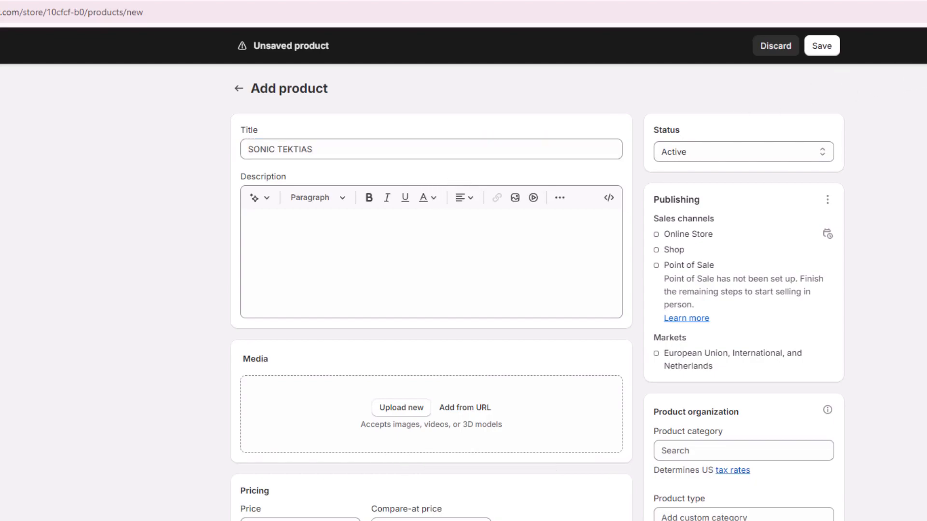
pyautogui.click(278, 254)
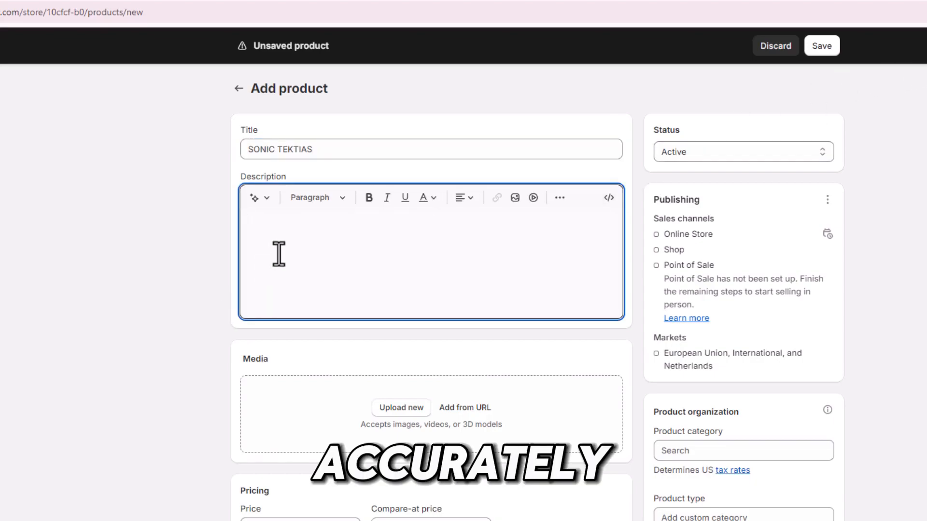
pyautogui.hotkey('ctrl', 'v')
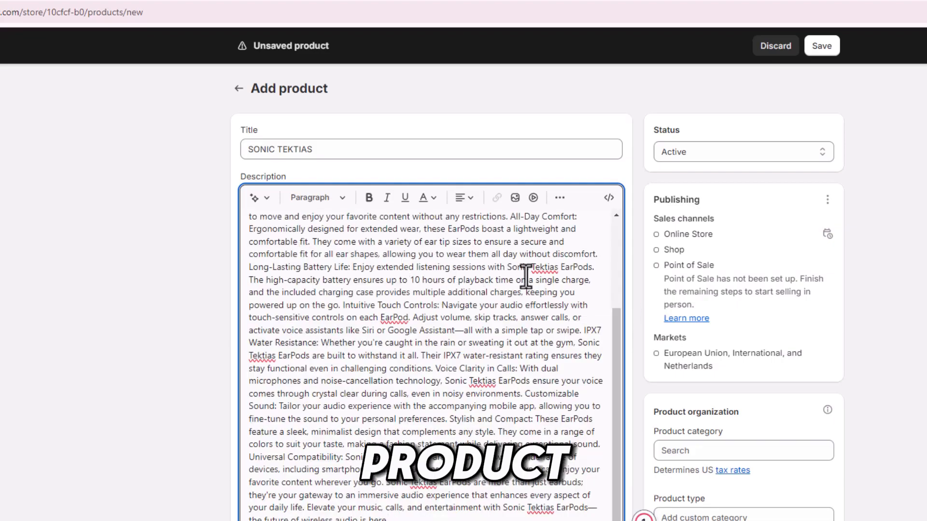
# Put "Key Features:" on its own line in the description and format it bold and blue.
pyautogui.scroll(3, 408, 270)
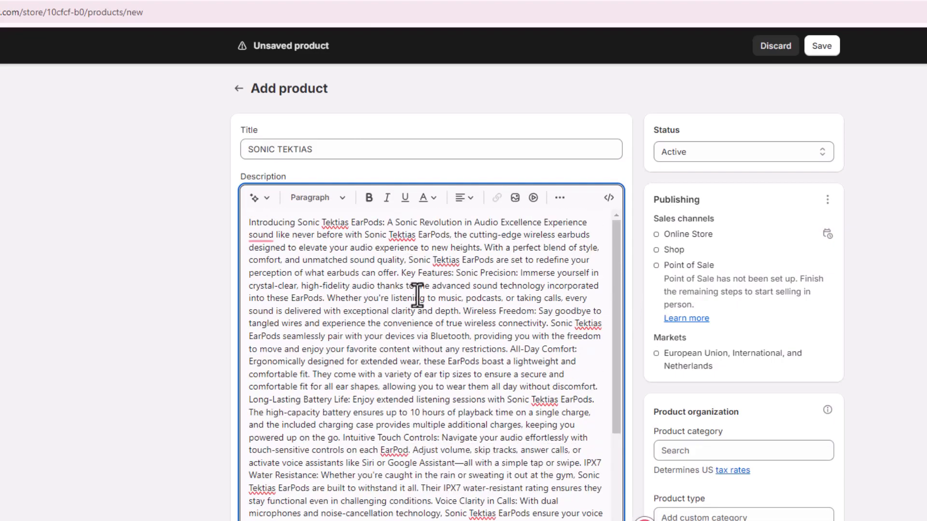
pyautogui.click(401, 273)
pyautogui.press('Return')
pyautogui.click(303, 297)
pyautogui.press('Return')
pyautogui.click(368, 197)
pyautogui.click(428, 198)
pyautogui.moveTo(306, 297); pyautogui.dragTo(315, 319)
pyautogui.click(452, 405)
# Make "Sonic Precision:" bold and start a new paragraph at "Wireless Freedom:" with that label in bold.
pyautogui.hotkey('ctrl', 'b')
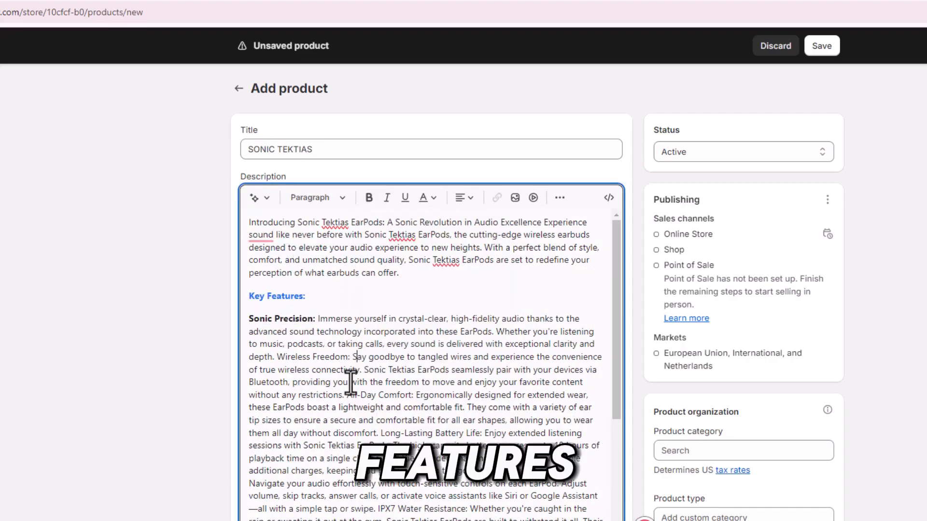
pyautogui.press('Return')
pyautogui.moveTo(249, 380); pyautogui.dragTo(329, 380)
pyautogui.hotkey('ctrl', 'b')
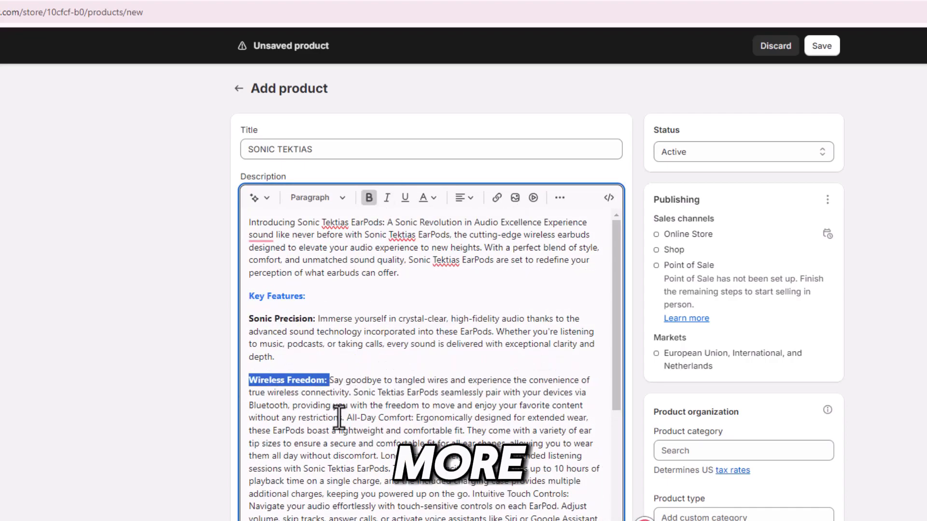
# Split "All-Day Comfort:" and "Long-Lasting Battery Life:" into separate paragraphs and make both labels bold.
pyautogui.click(343, 417)
pyautogui.press('Return')
pyautogui.moveTo(248, 440); pyautogui.dragTo(321, 441)
pyautogui.click(369, 197)
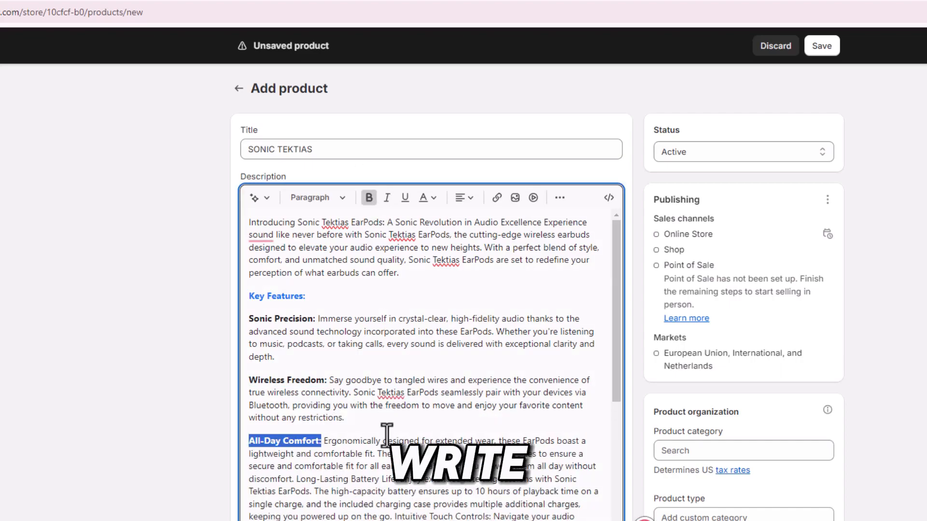
pyautogui.click(296, 479)
pyautogui.press('Return')
pyautogui.moveTo(249, 501); pyautogui.dragTo(349, 502)
pyautogui.click(369, 197)
pyautogui.click(404, 505)
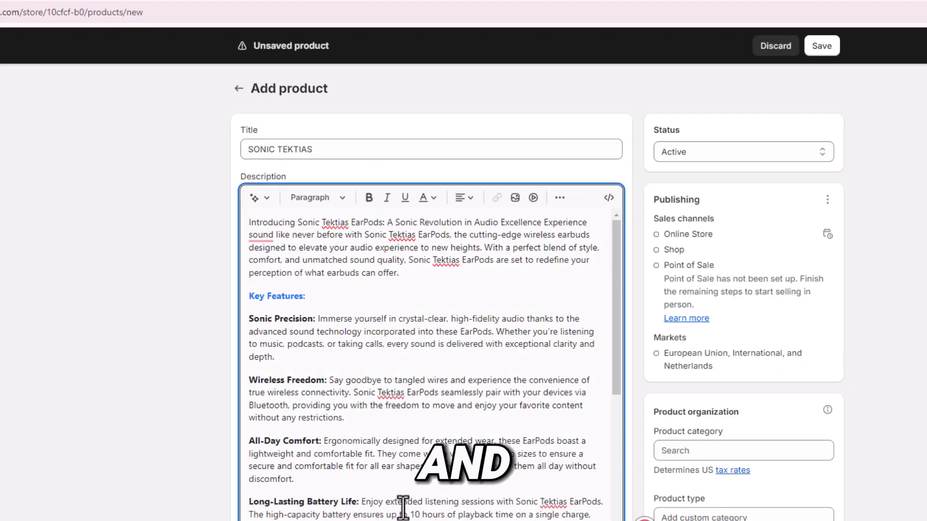
# Start new paragraphs at "Intuitive Touch Controls:" and "IPX7 Water Resistance:" and make both labels bold.
pyautogui.scroll(-2, 405, 459)
pyautogui.click(342, 411)
pyautogui.press('Return')
pyautogui.moveTo(248, 434); pyautogui.dragTo(353, 433)
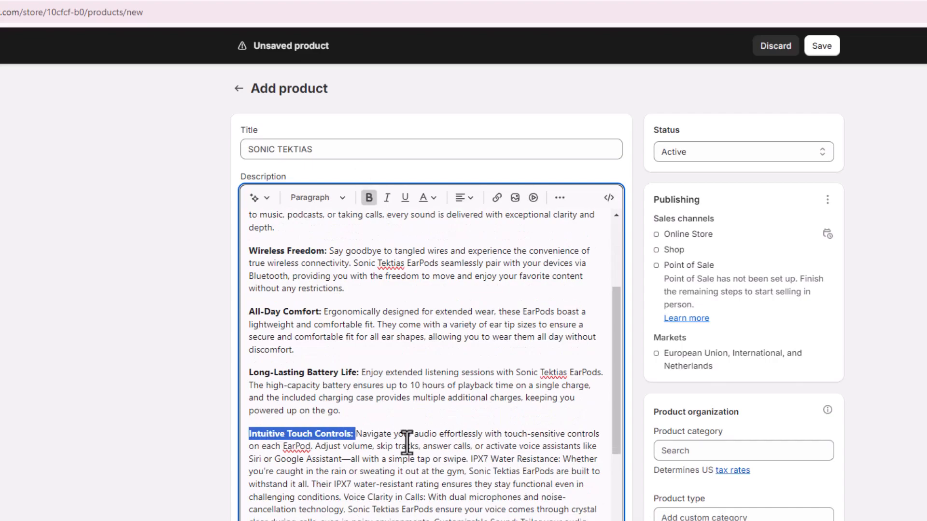
pyautogui.click(369, 197)
pyautogui.press('Return')
pyautogui.moveTo(339, 482); pyautogui.dragTo(331, 453)
pyautogui.hotkey('ctrl', 'b')
pyautogui.click(327, 509)
# Break "Voice Clarity in Calls:" and "Customizable Sound:" into their own paragraphs with bold labels.
pyautogui.click(486, 508)
pyautogui.press('Return')
pyautogui.scroll(-1, 484, 507)
pyautogui.hotkey('ctrl', 'b')
pyautogui.click(333, 500)
pyautogui.click(308, 482)
pyautogui.press('Return')
pyautogui.moveTo(249, 505); pyautogui.dragTo(335, 505)
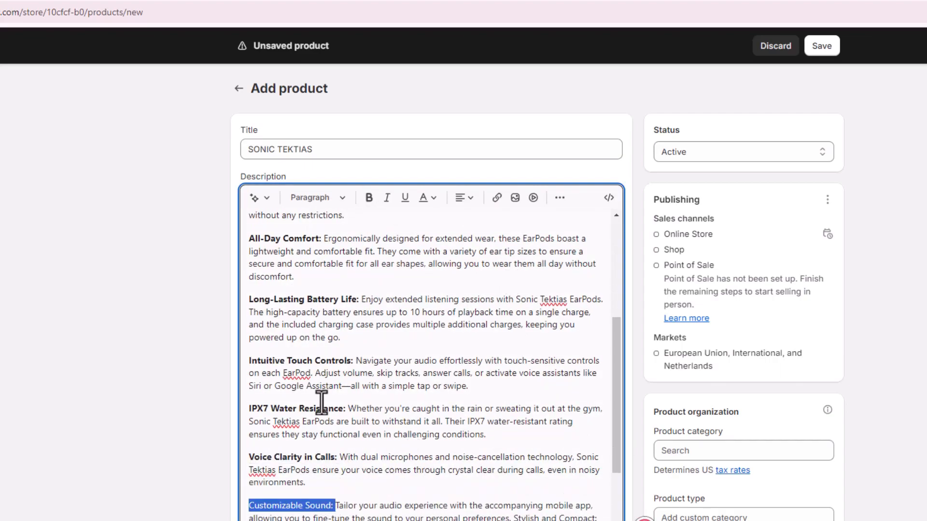
pyautogui.hotkey('ctrl', 'b')
# Give "Stylish and Compact:" and "Universal Compatibility:" their own paragraphs and make both labels bold.
pyautogui.scroll(-5, 342, 500)
pyautogui.click(515, 354)
pyautogui.press('Return')
pyautogui.moveTo(248, 377); pyautogui.dragTo(334, 376)
pyautogui.click(369, 133)
pyautogui.click(341, 398)
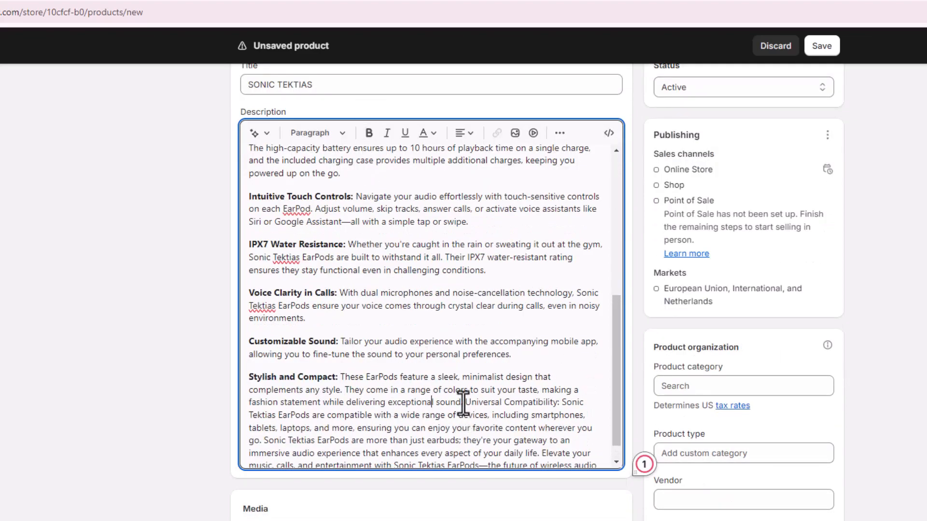
pyautogui.click(465, 406)
pyautogui.press('Return')
pyautogui.moveTo(249, 425); pyautogui.dragTo(344, 425)
pyautogui.click(368, 133)
pyautogui.click(469, 439)
pyautogui.scroll(-1, 347, 447)
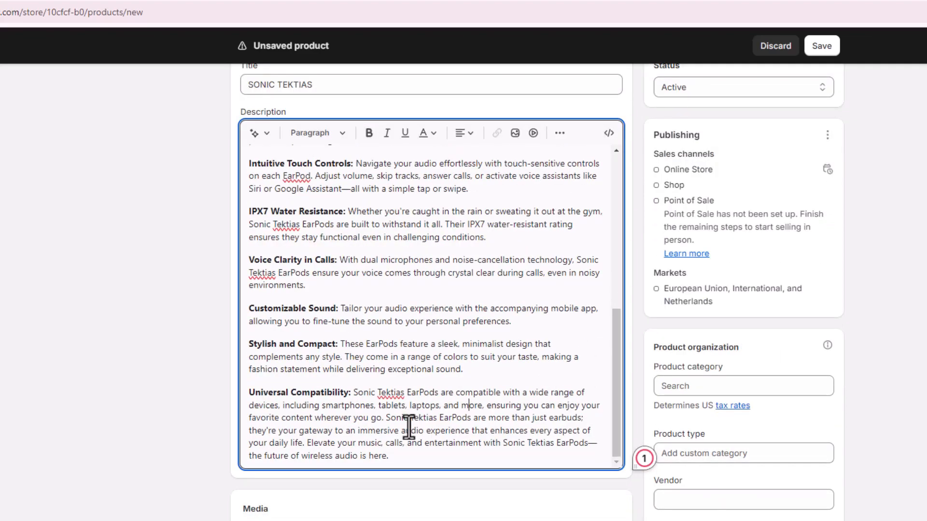
pyautogui.click(385, 418)
pyautogui.press('Return')
pyautogui.moveTo(249, 496); pyautogui.dragTo(430, 496)
pyautogui.hotkey('ctrl', 'z')
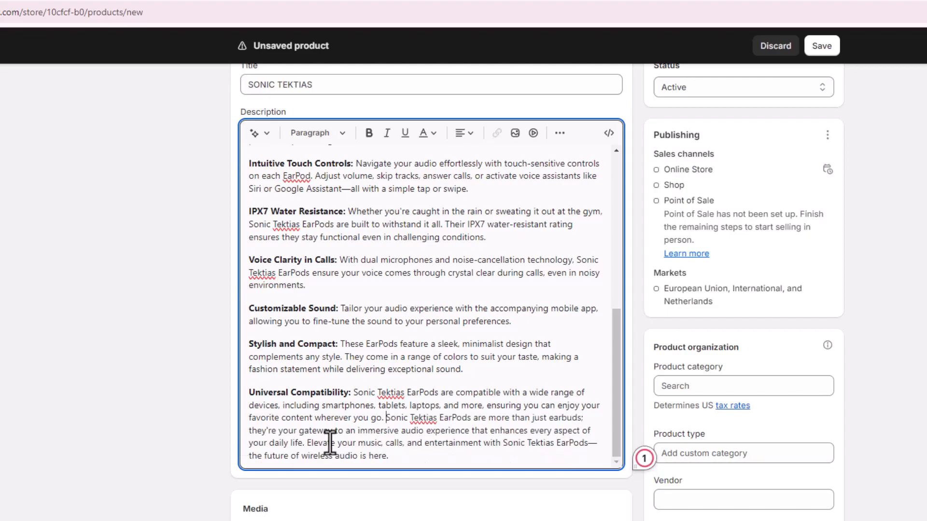
# Put the opening "Introducing Sonic Tektias EarPods:" on its own line and format it bold and blue.
pyautogui.scroll(10, 362, 461)
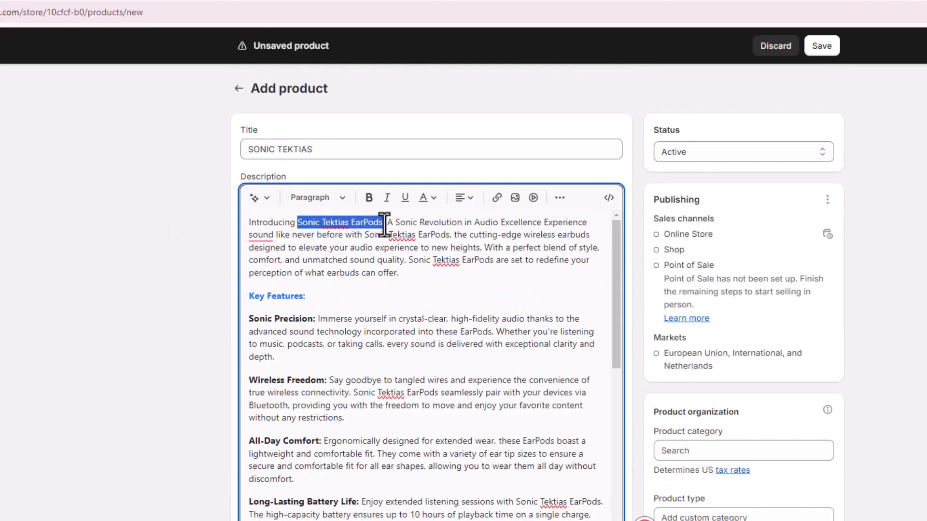
pyautogui.click(386, 223)
pyautogui.press('Return')
pyautogui.tripleClick(355, 223)
pyautogui.click(369, 198)
pyautogui.click(428, 197)
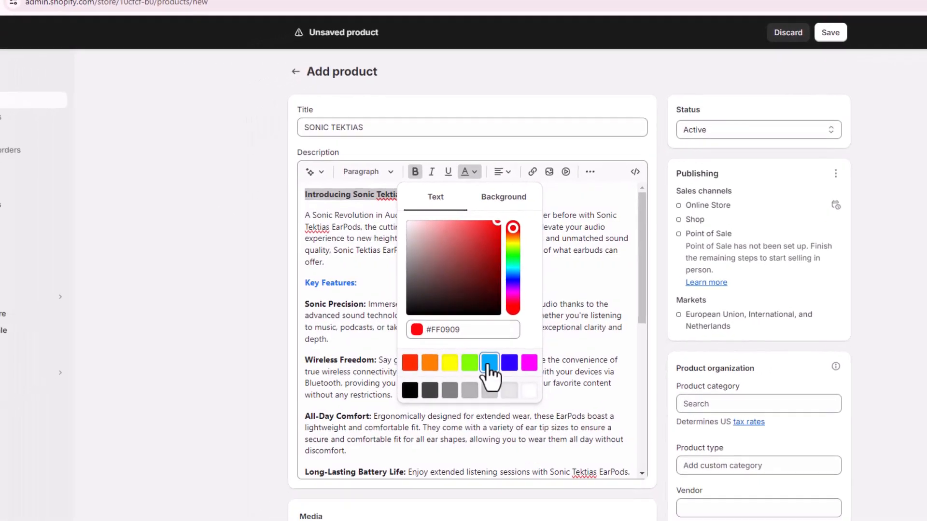
pyautogui.click(487, 366)
# Upload Product2.png as the first media image of the product.
pyautogui.scroll(-3, 333, 299)
pyautogui.scroll(-3, 347, 328)
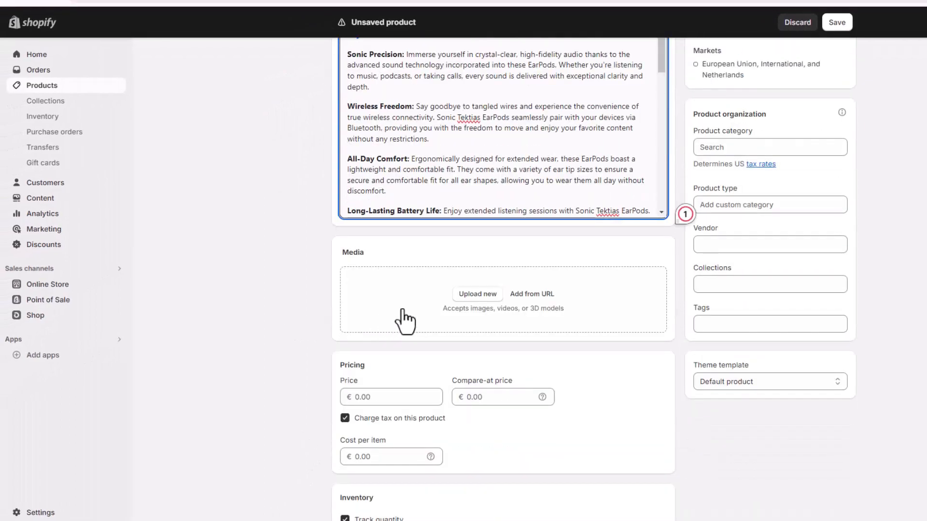
pyautogui.click(480, 295)
pyautogui.click(205, 84)
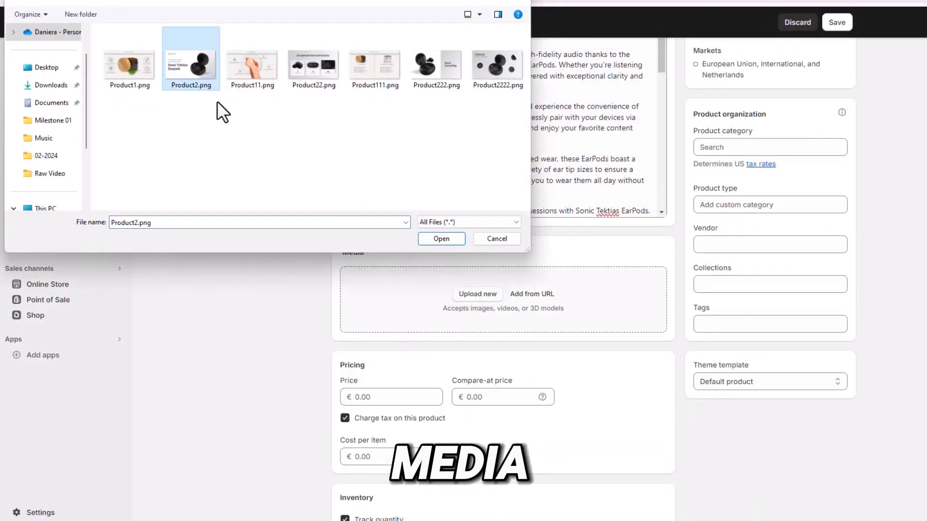
pyautogui.click(439, 239)
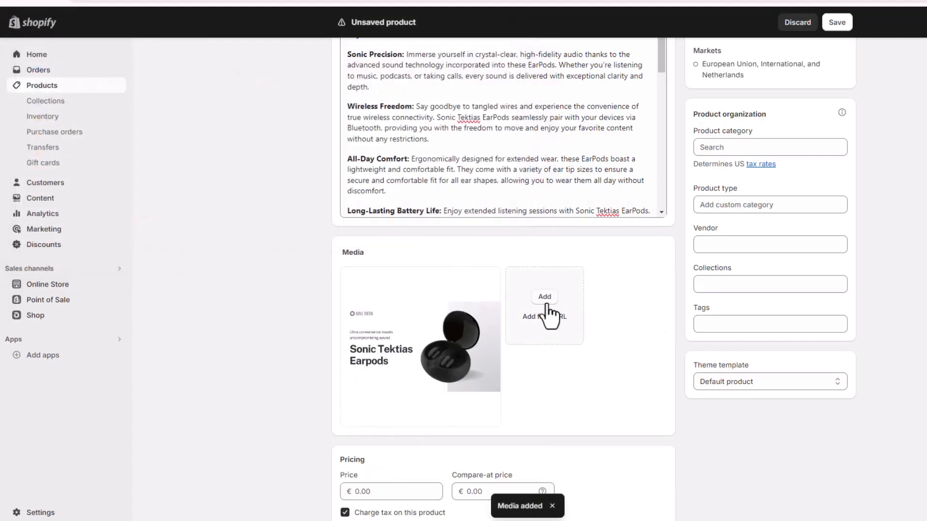
# Add Product22.png and Product222.png to the product's media.
pyautogui.click(547, 303)
pyautogui.click(309, 82)
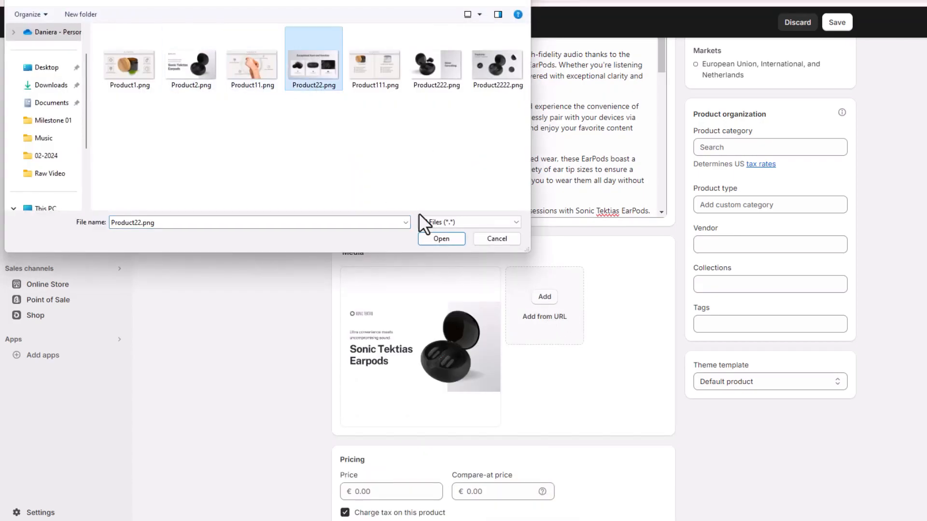
pyautogui.click(439, 239)
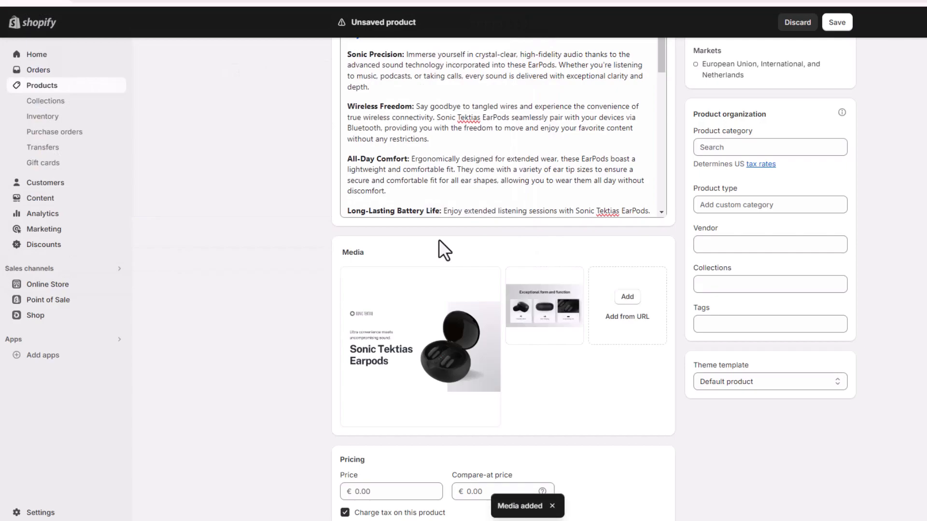
pyautogui.click(627, 297)
pyautogui.click(417, 80)
pyautogui.click(441, 238)
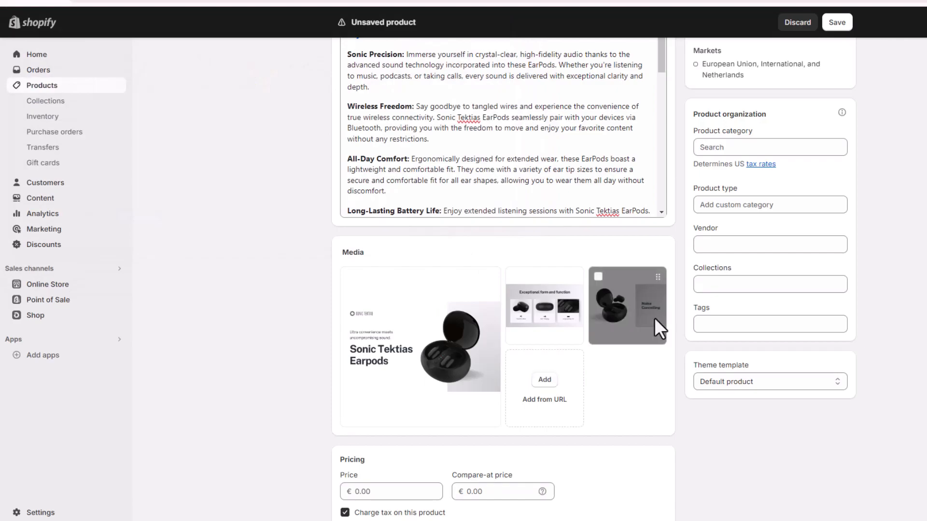
# Add the earbuds "Features" image to the product's media, then reorder so the Sonic Tektias Earpods image is first and "Features" second.
pyautogui.click(544, 380)
pyautogui.click(454, 240)
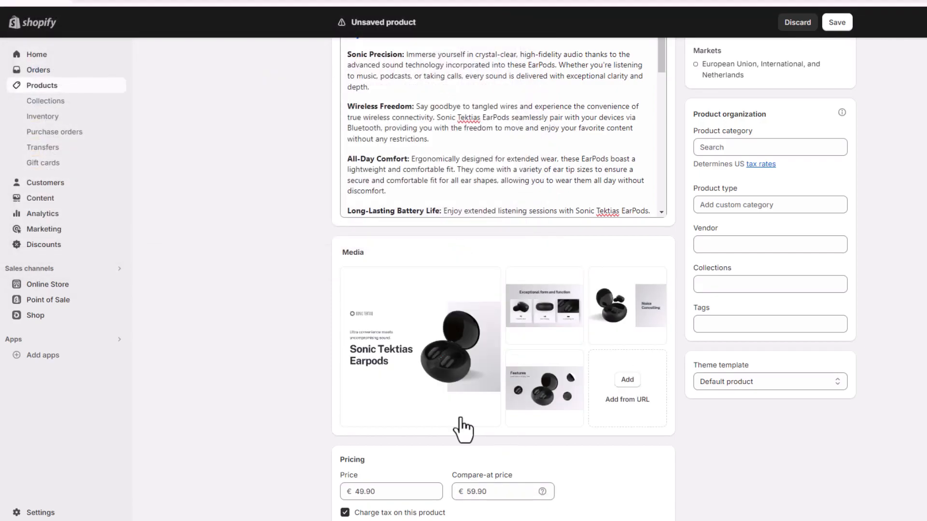
pyautogui.scroll(-3, 459, 424)
pyautogui.moveTo(557, 231); pyautogui.dragTo(460, 203)
pyautogui.moveTo(616, 152); pyautogui.dragTo(441, 189)
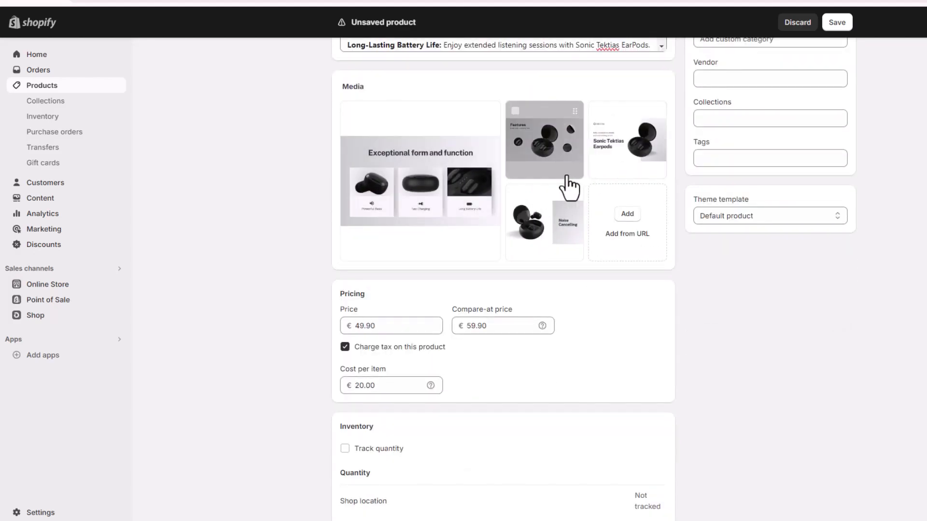
pyautogui.moveTo(624, 161); pyautogui.dragTo(436, 206)
pyautogui.moveTo(540, 237)
pyautogui.mouseDown()
pyautogui.moveTo(586, 169)
pyautogui.moveTo(555, 233)
pyautogui.mouseUp()
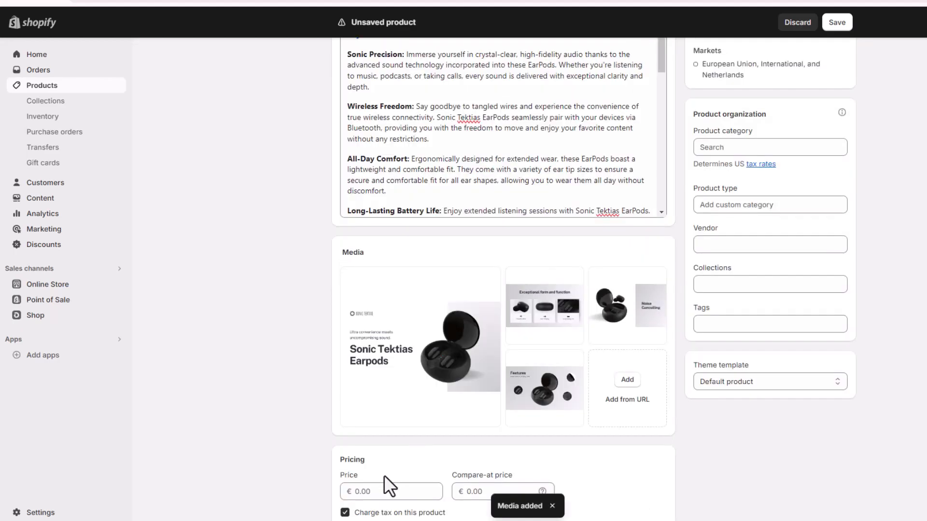
# Set the product's price to €49.90, its compare-at price to €59.90 and its cost per item to €20.00.
pyautogui.click(386, 490)
pyautogui.scroll(-5, 372, 338)
pyautogui.write('49.9')
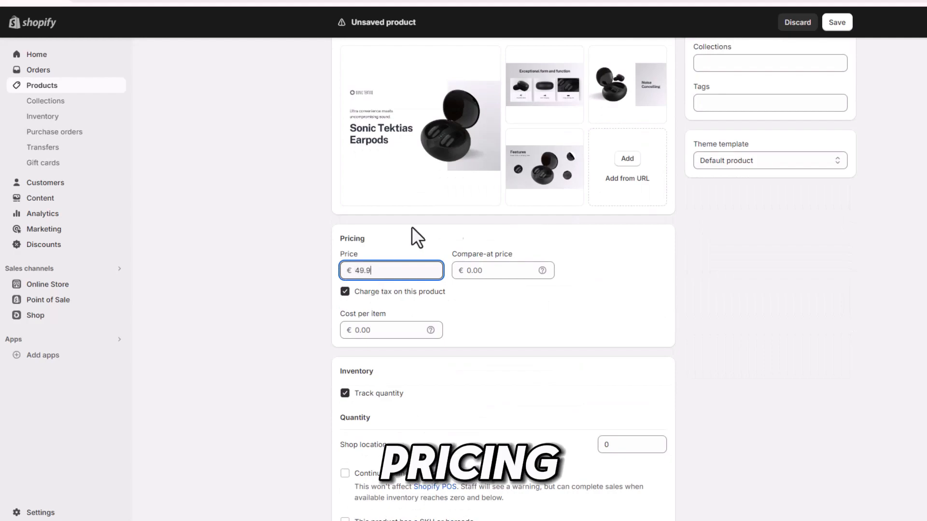
pyautogui.click(482, 270)
pyautogui.write('59.9')
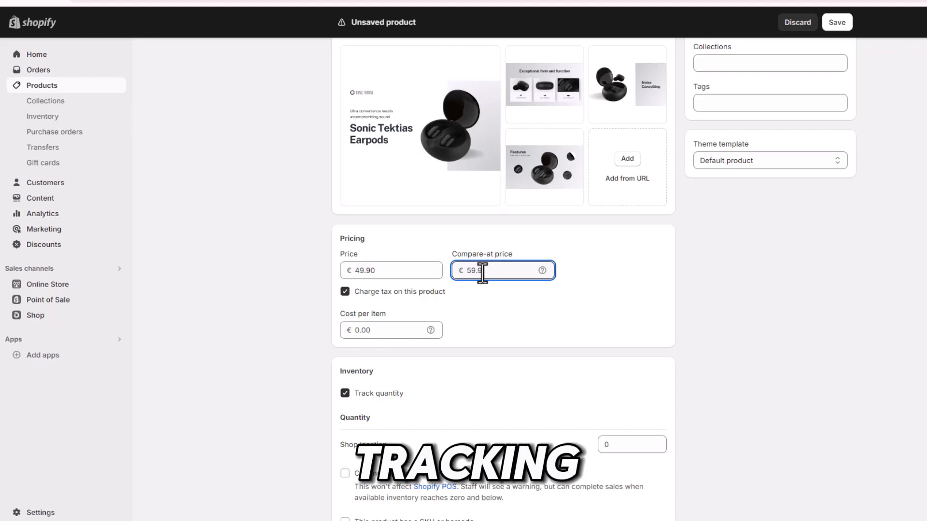
pyautogui.click(366, 330)
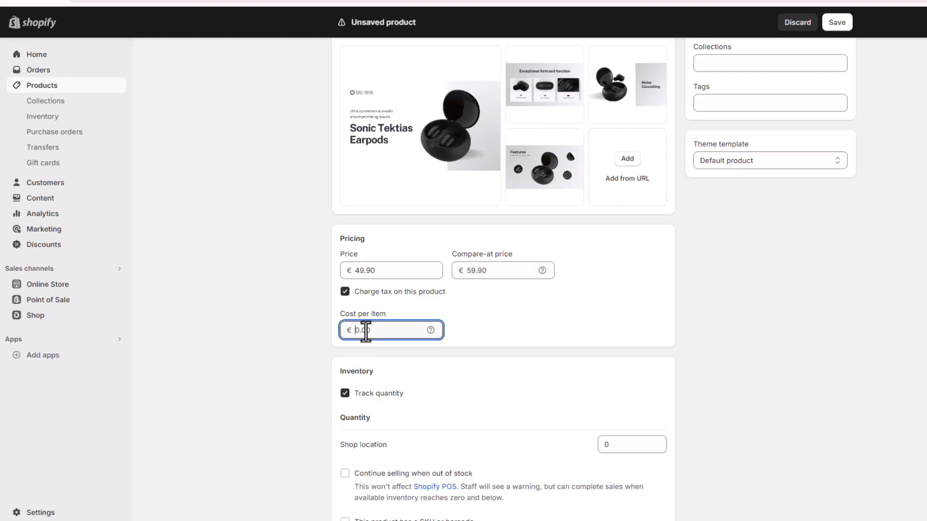
pyautogui.scroll(-3, 413, 372)
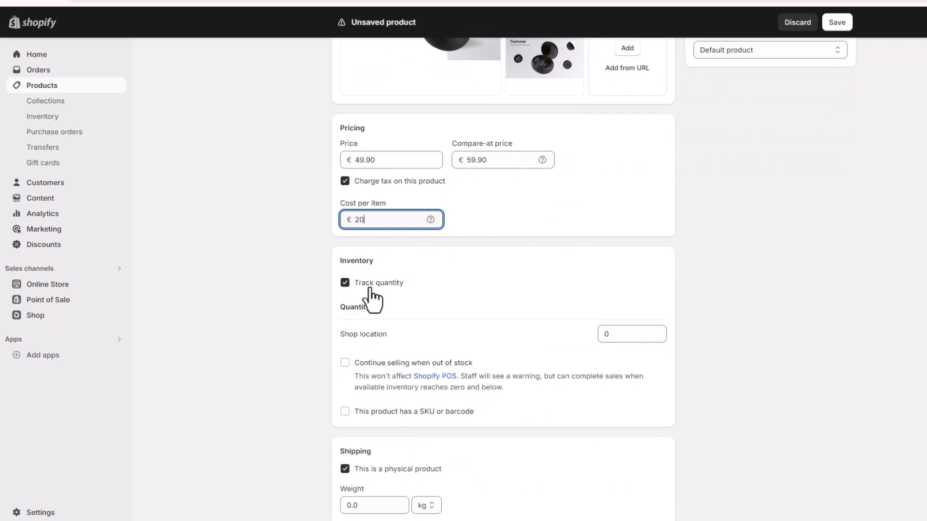
# Turn off quantity tracking for the product and set its shipping weight to 0.125 kg.
pyautogui.click(345, 282)
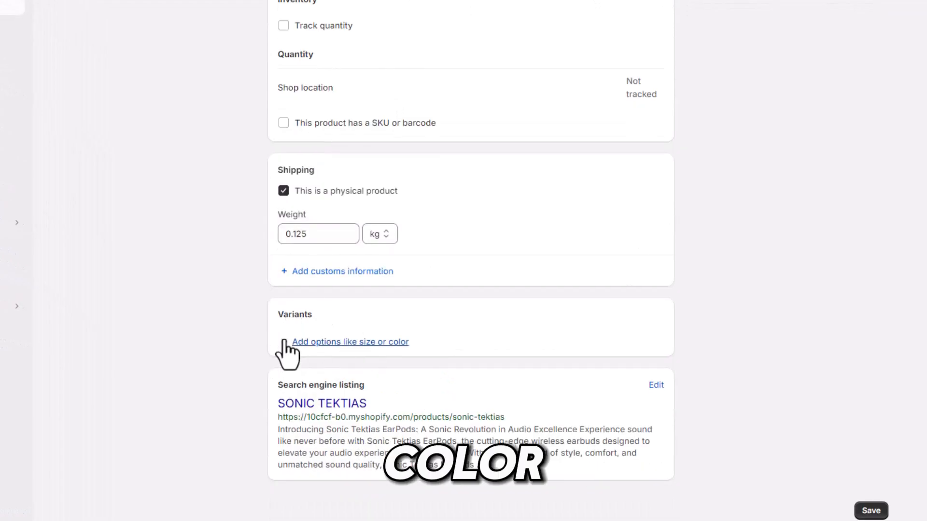
pyautogui.click(318, 341)
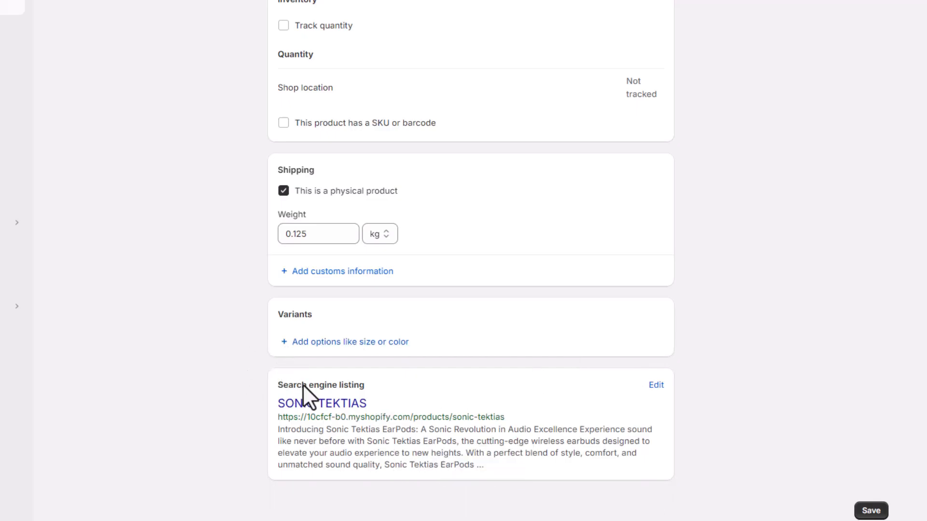
# Shorten the search engine listing's meta description to the introduction, ending with "perception of what earbuds can offer.".
pyautogui.click(656, 393)
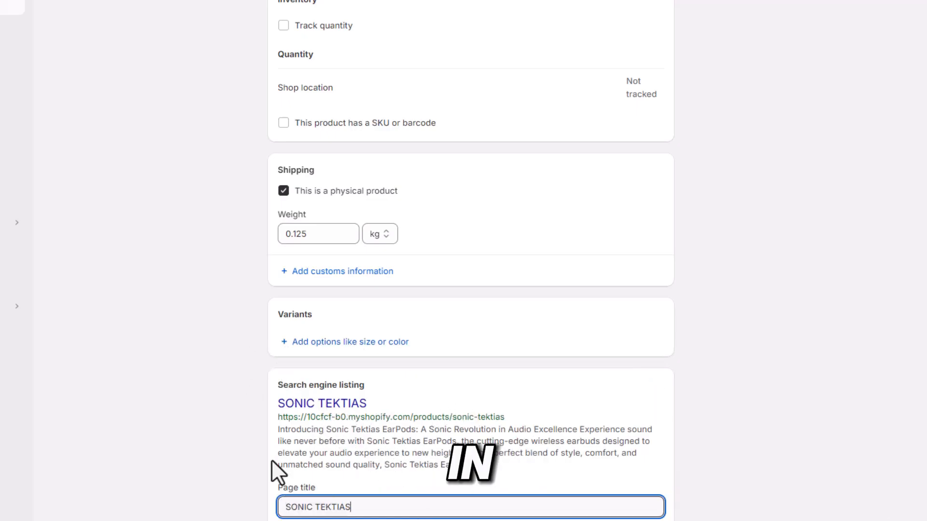
pyautogui.scroll(-5, 274, 434)
pyautogui.click(504, 366)
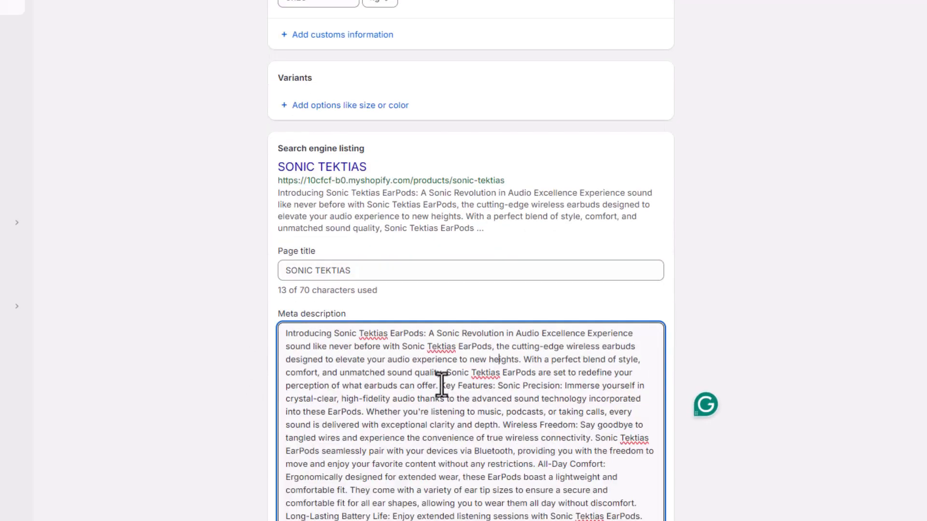
pyautogui.scroll(-5, 441, 385)
pyautogui.moveTo(440, 124); pyautogui.dragTo(515, 439)
pyautogui.moveTo(525, 495); pyautogui.dragTo(534, 513)
pyautogui.press('BackSpace')
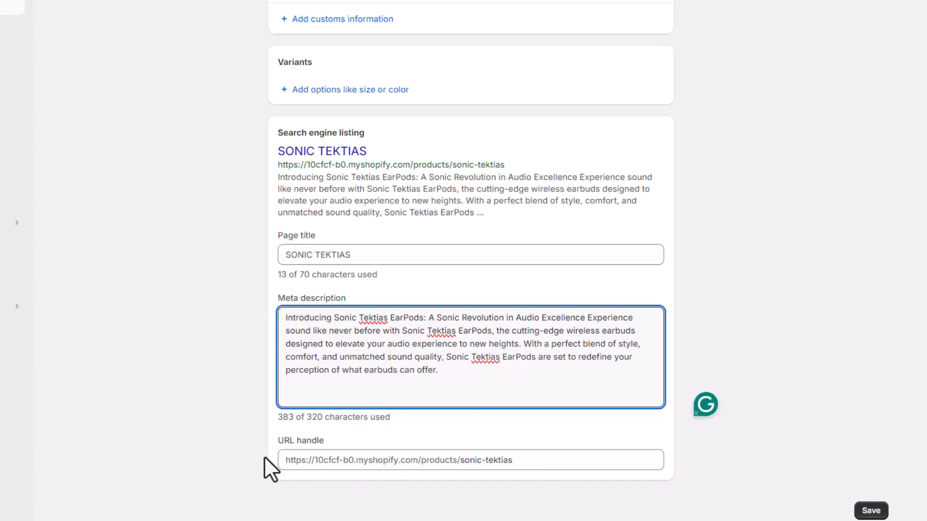
pyautogui.click(416, 461)
# Set the product category to Audio Components and save the product.
pyautogui.scroll(15, 695, 367)
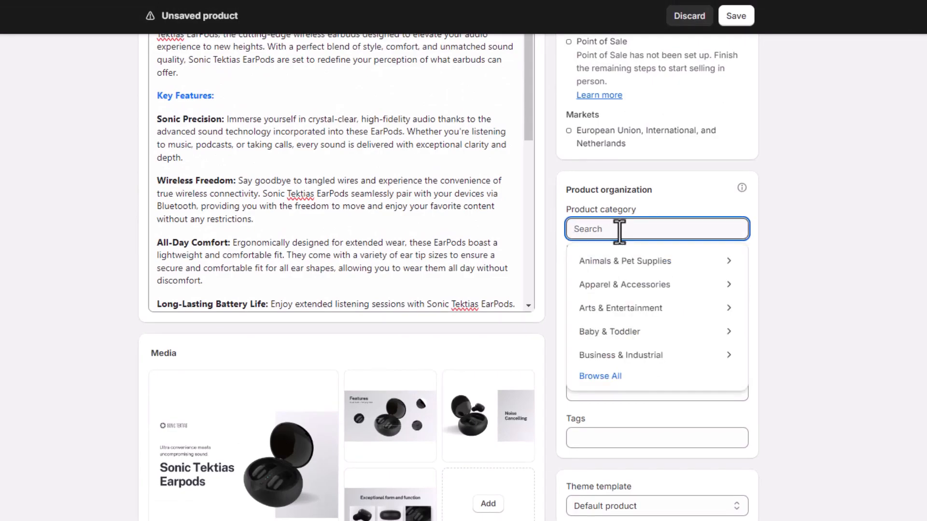
pyautogui.click(768, 234)
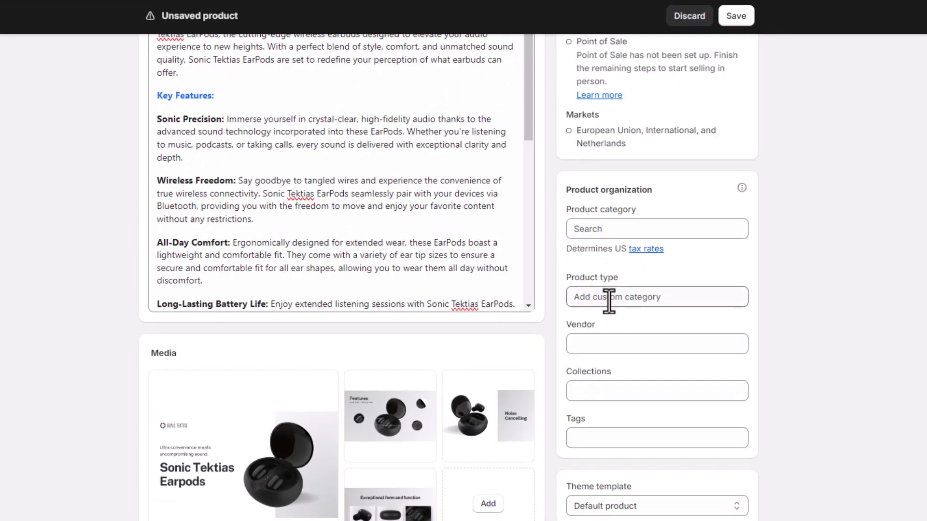
pyautogui.click(605, 342)
pyautogui.click(603, 385)
pyautogui.click(637, 440)
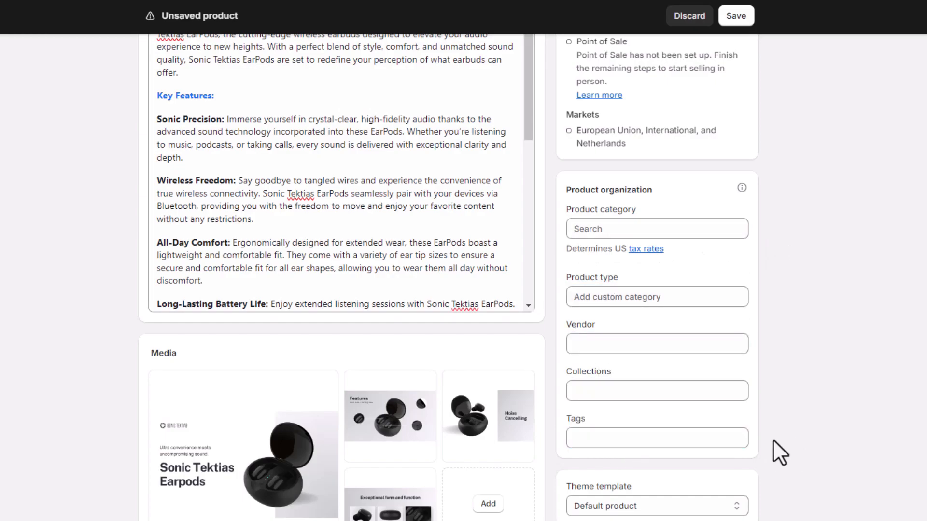
pyautogui.scroll(4, 597, 379)
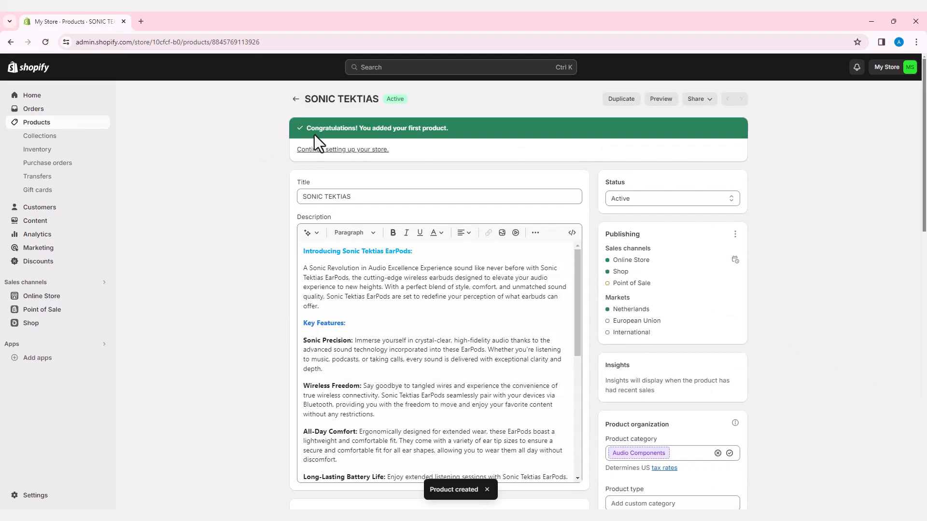
pyautogui.moveTo(306, 129); pyautogui.dragTo(425, 130)
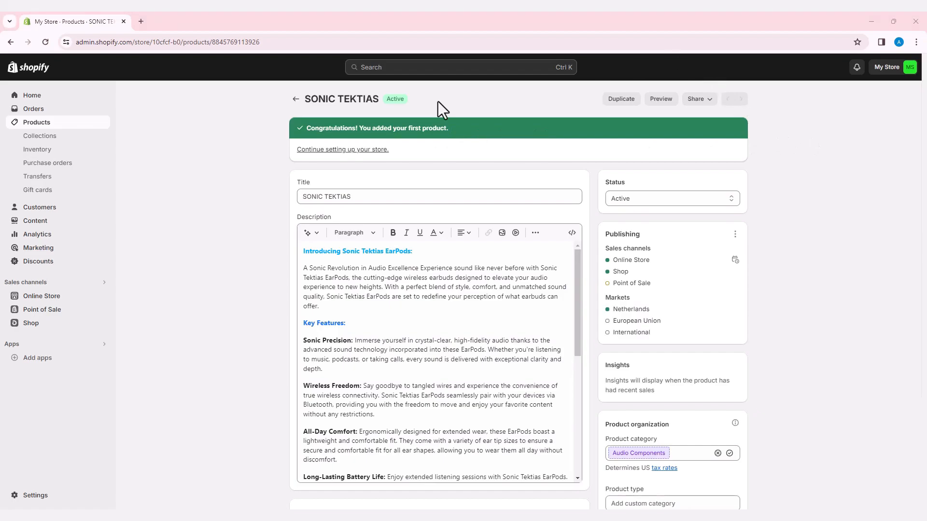
# View the product list and open the blank form for creating a collection.
pyautogui.click(31, 125)
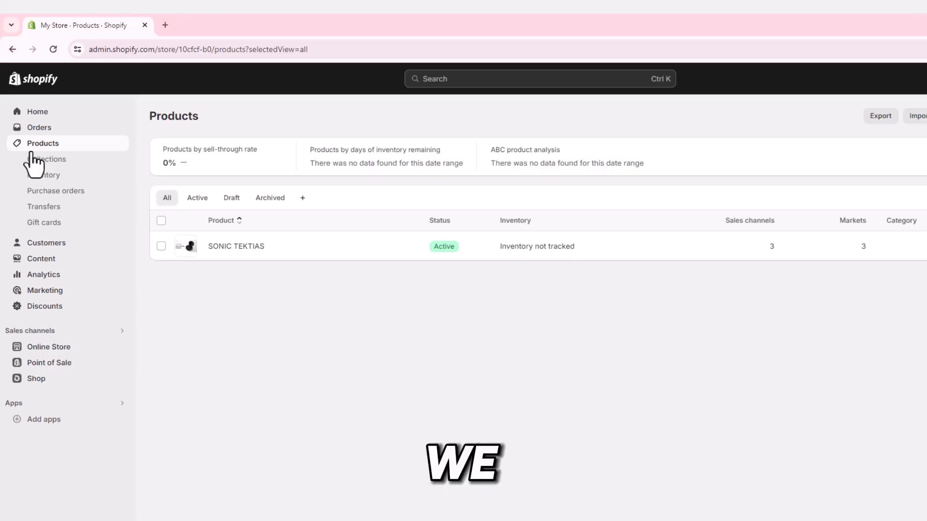
pyautogui.click(30, 159)
pyautogui.click(452, 173)
pyautogui.click(401, 236)
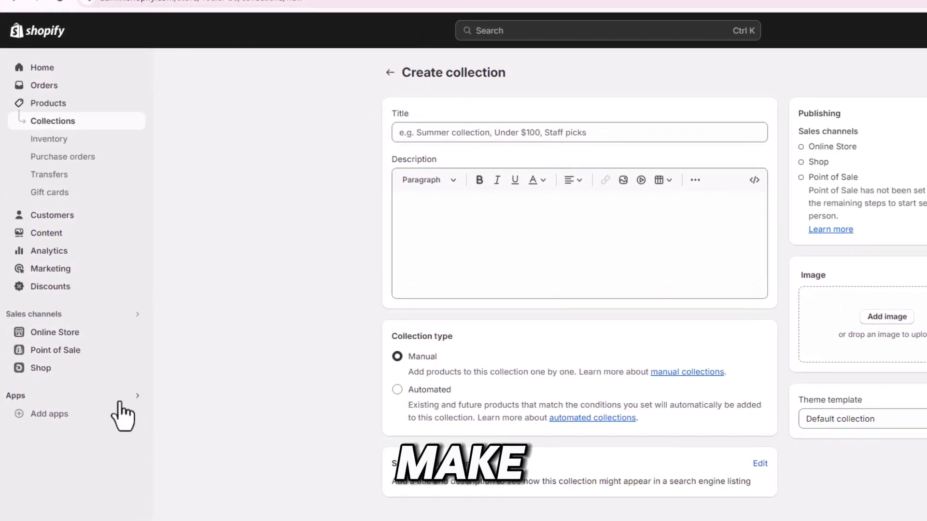
# Go from the online store's themes to the Shopify Theme Store and filter the themes to free ones.
pyautogui.click(62, 333)
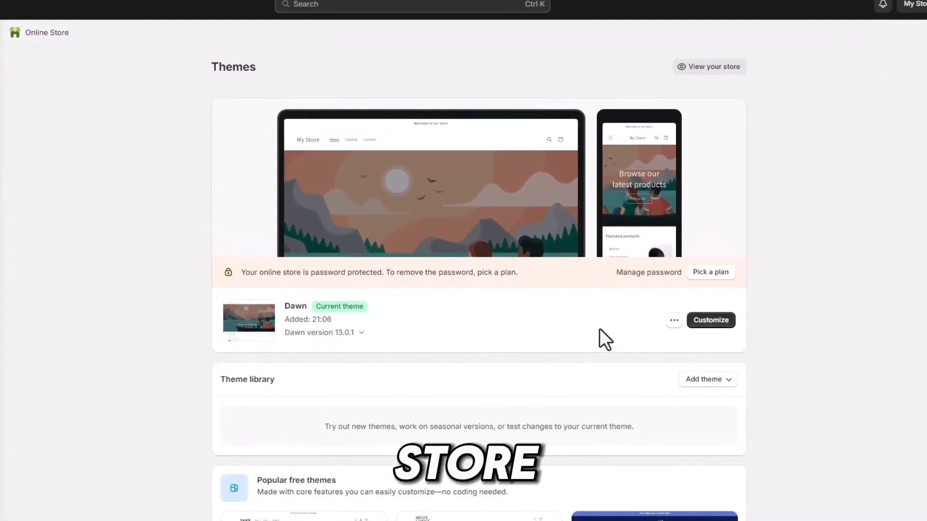
pyautogui.scroll(-5, 600, 330)
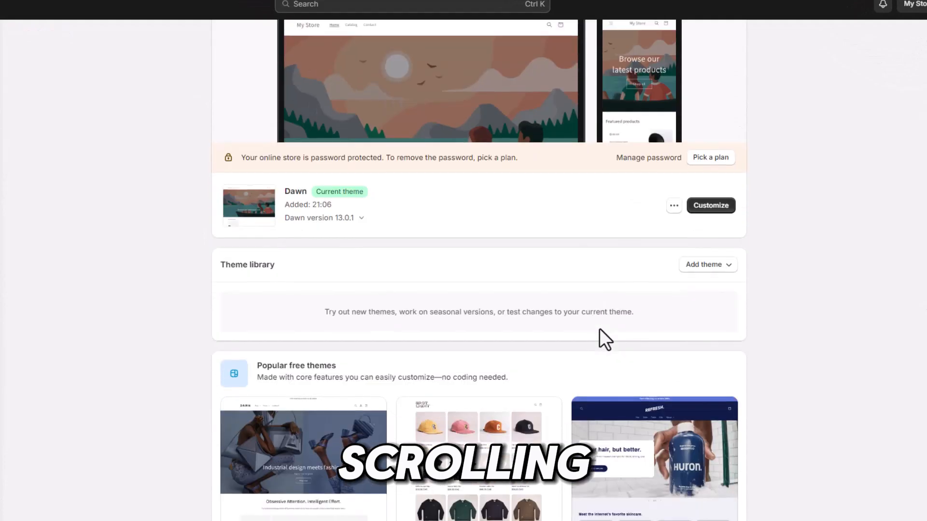
pyautogui.scroll(-4, 599, 328)
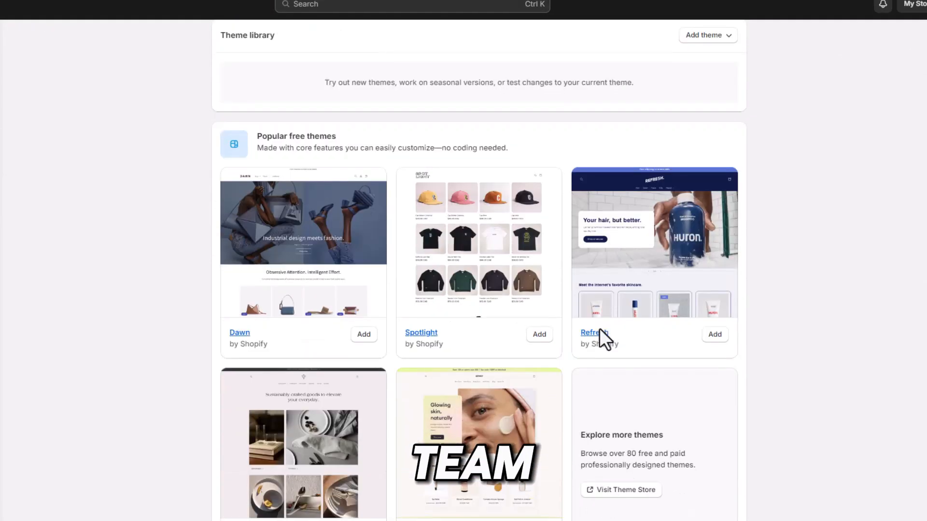
pyautogui.scroll(-1, 599, 328)
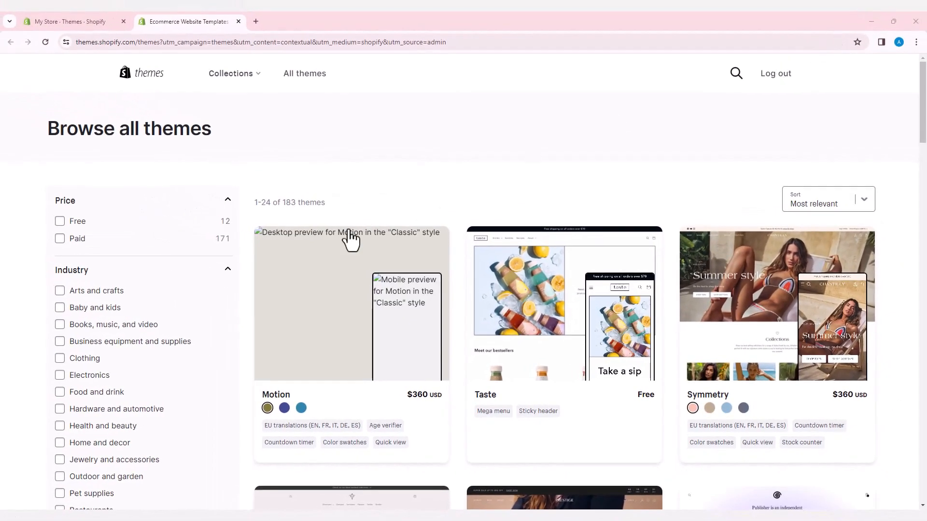
pyautogui.click(60, 222)
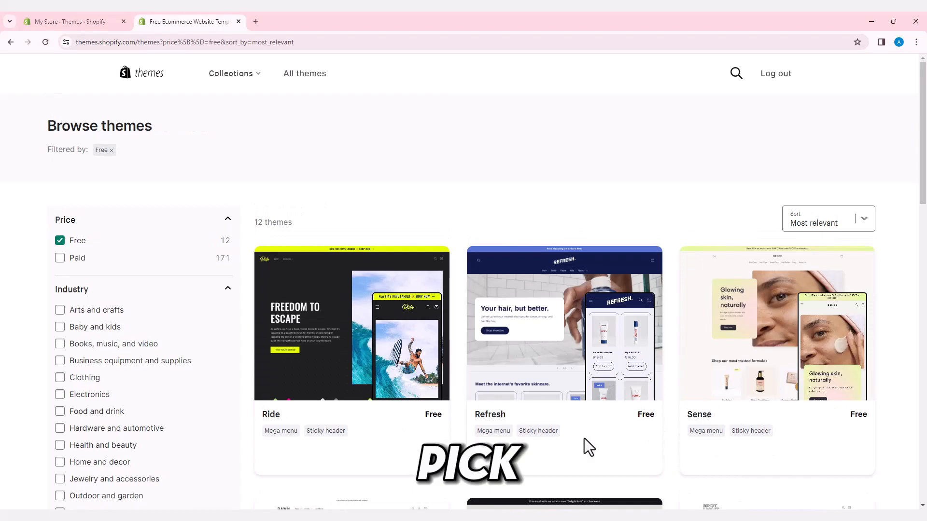
# Browse the free themes and open the demo store of the Origin theme.
pyautogui.scroll(-2, 585, 444)
pyautogui.scroll(-4, 585, 441)
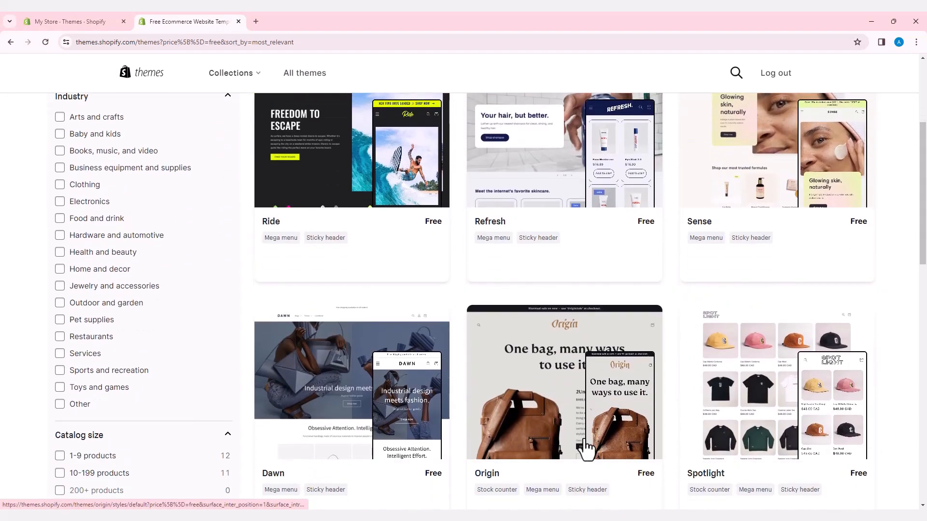
pyautogui.scroll(-2, 584, 439)
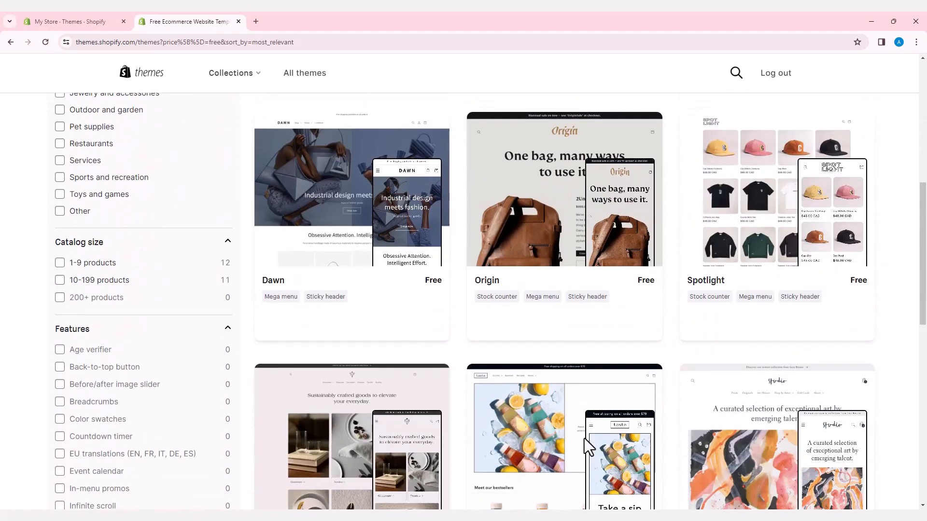
pyautogui.scroll(-2, 585, 441)
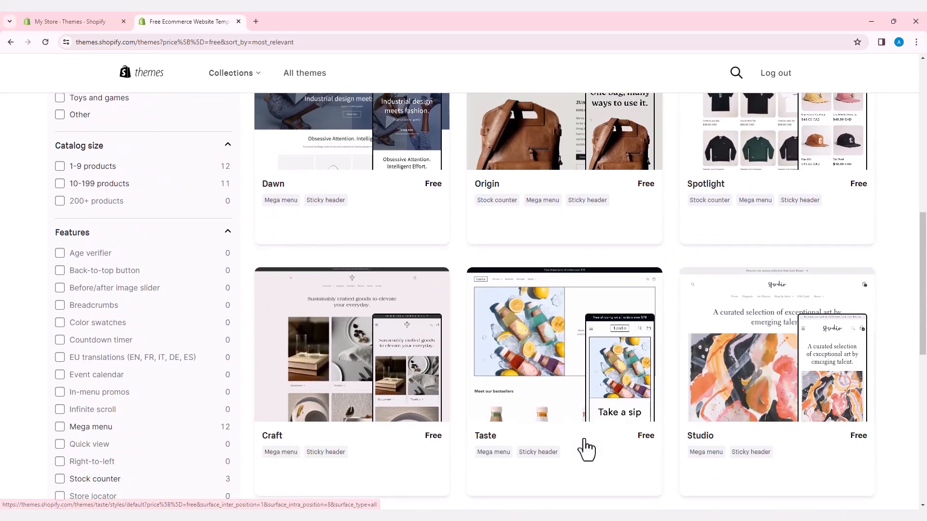
pyautogui.scroll(3, 583, 439)
pyautogui.scroll(1, 584, 438)
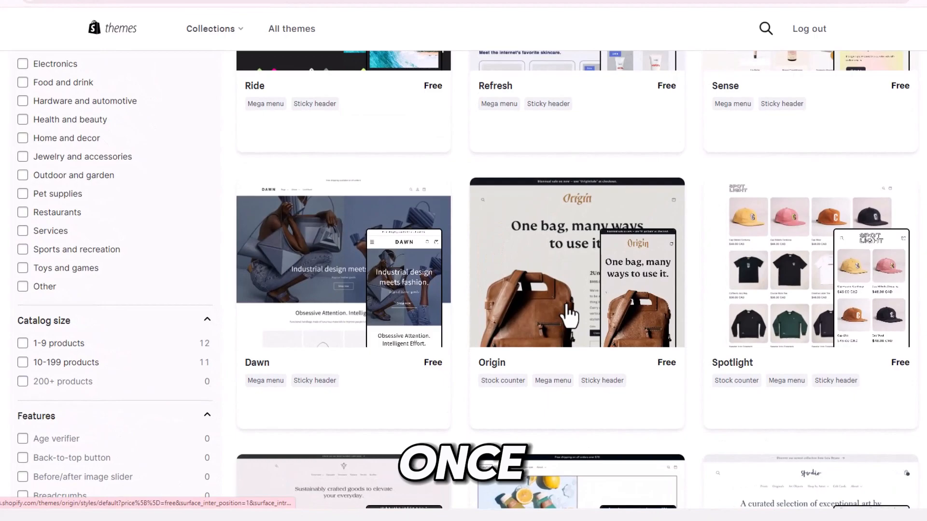
pyautogui.click(569, 315)
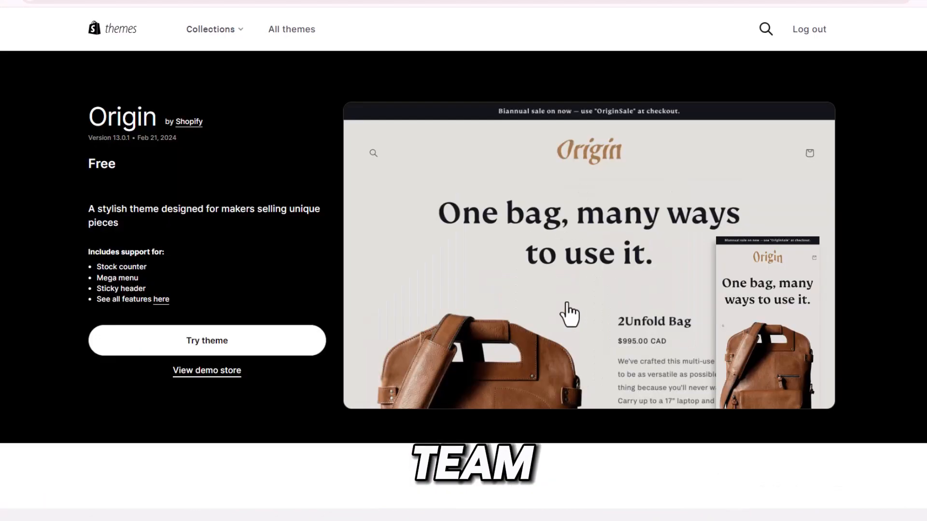
pyautogui.click(222, 382)
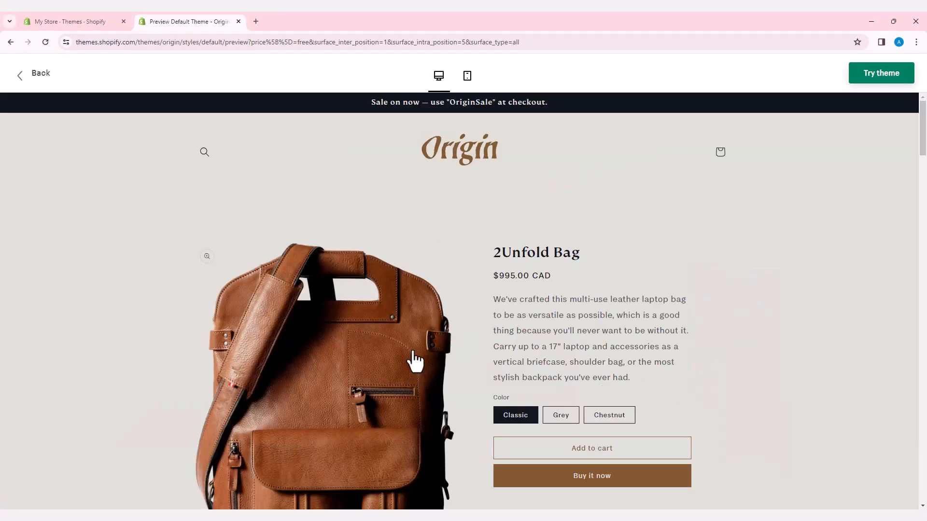
# Look through the Origin demo store and add the Origin theme to the store's theme library.
pyautogui.scroll(-3, 415, 362)
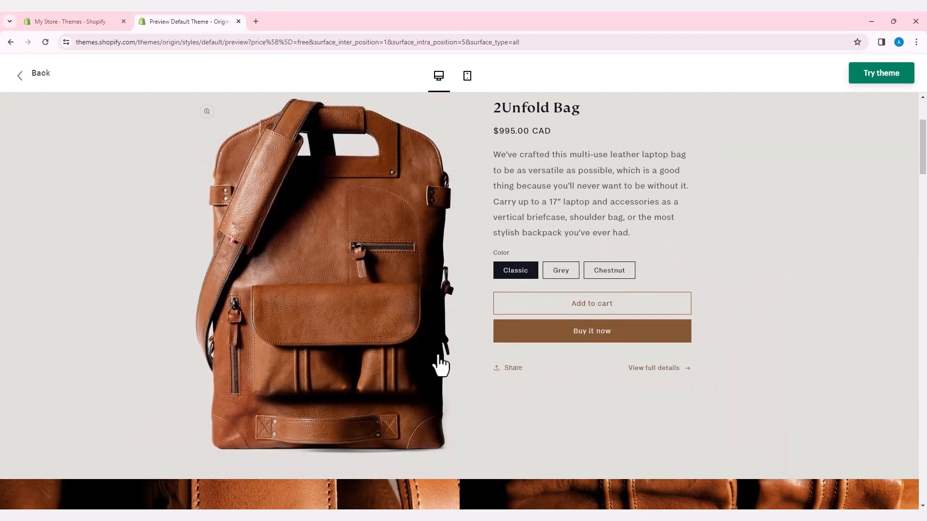
pyautogui.scroll(-10, 540, 372)
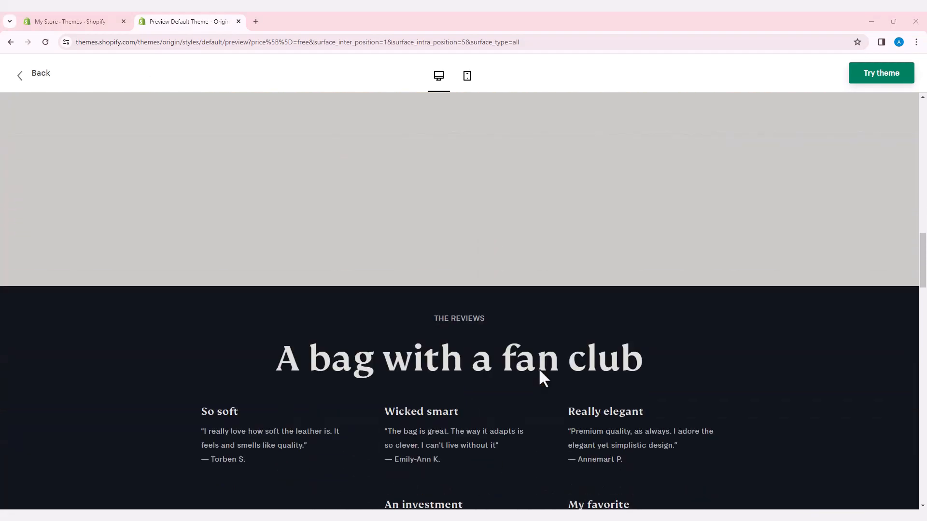
pyautogui.scroll(8, 540, 373)
pyautogui.scroll(10, 539, 370)
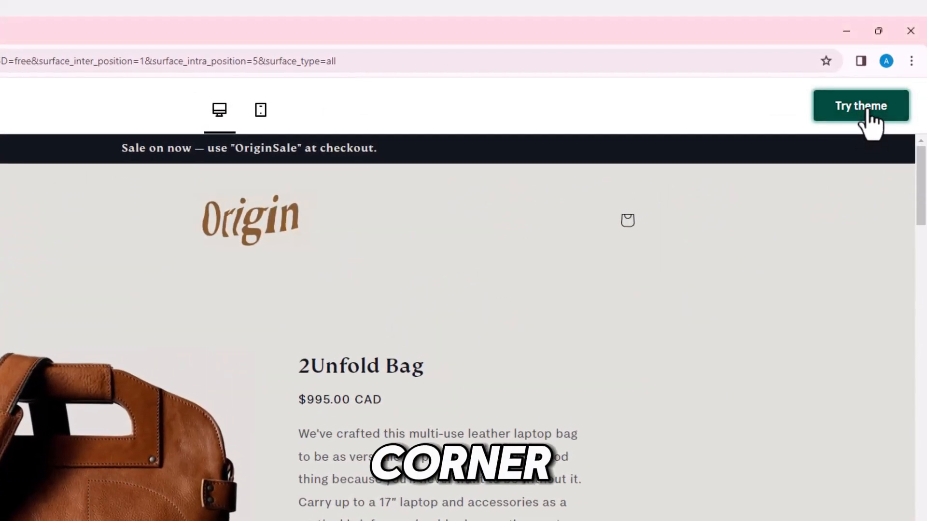
pyautogui.click(864, 107)
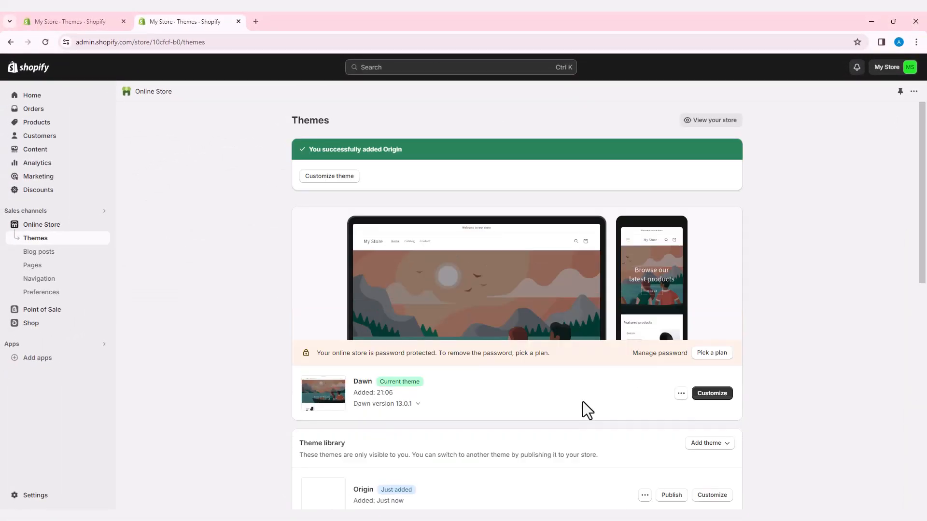
pyautogui.scroll(-1, 586, 408)
pyautogui.scroll(-1, 583, 401)
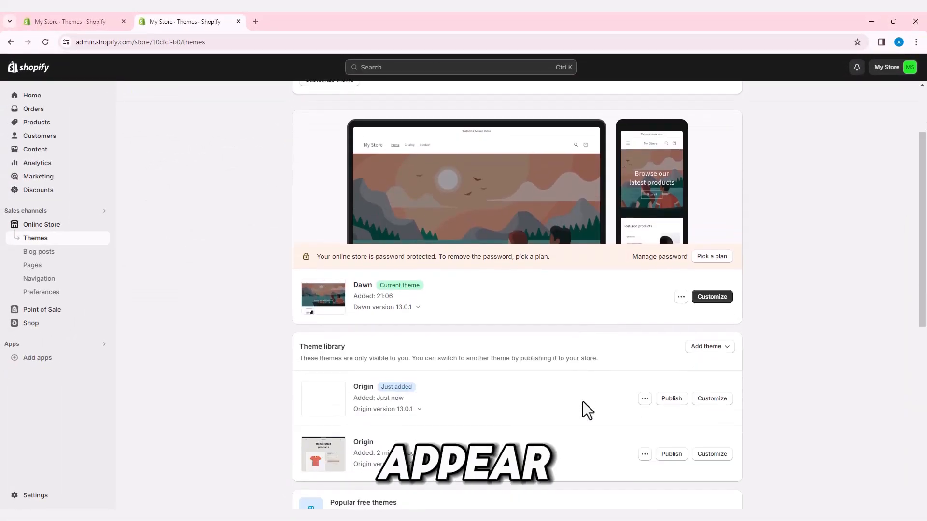
# Publish the just-added Origin theme from the theme library as the store's current theme.
pyautogui.scroll(-2, 583, 402)
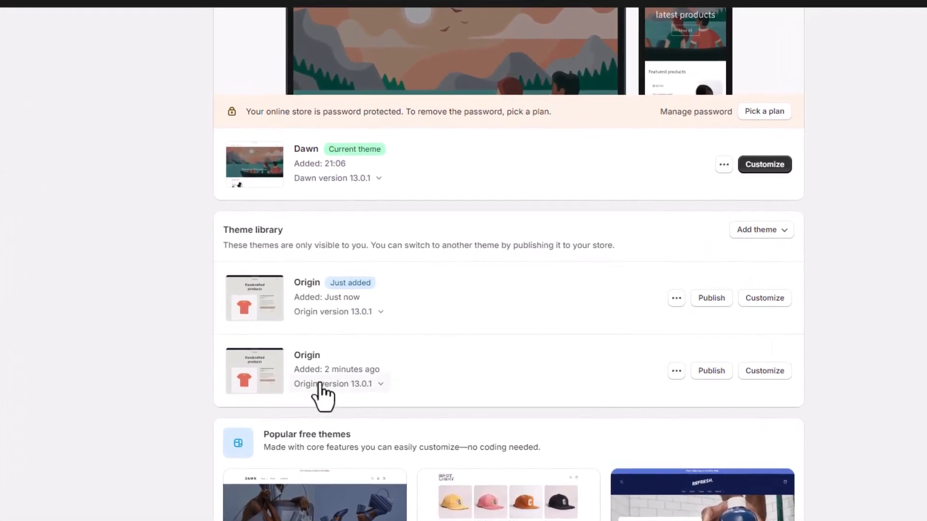
pyautogui.click(710, 297)
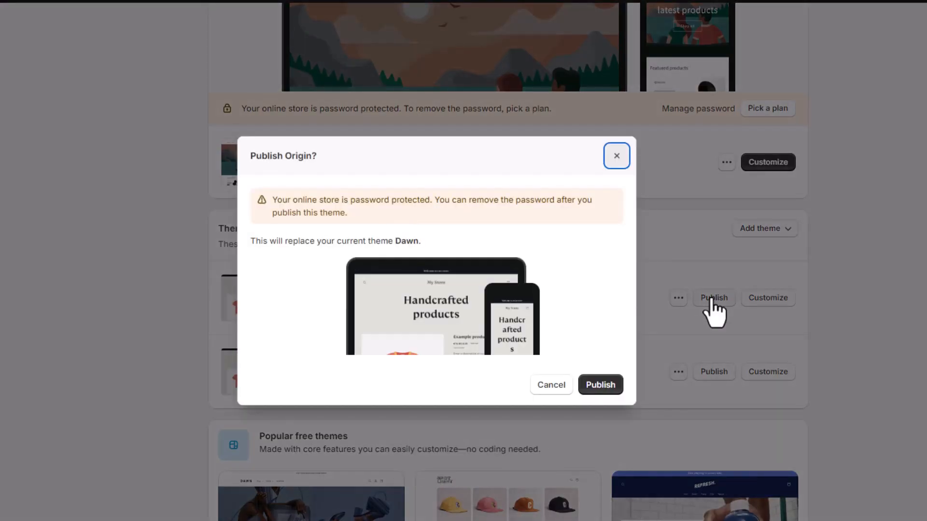
pyautogui.click(600, 390)
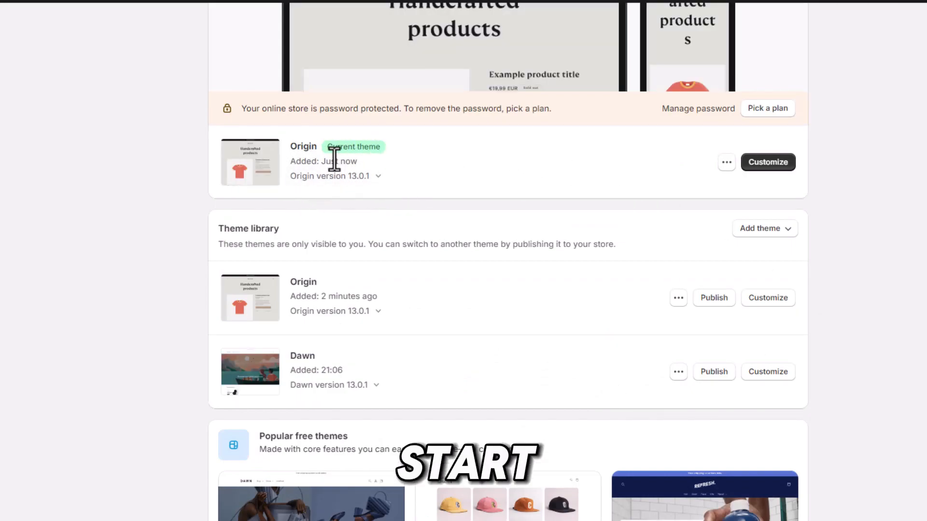
# Open the published Origin theme for customization and look through the home page's sections and blocks.
pyautogui.click(778, 165)
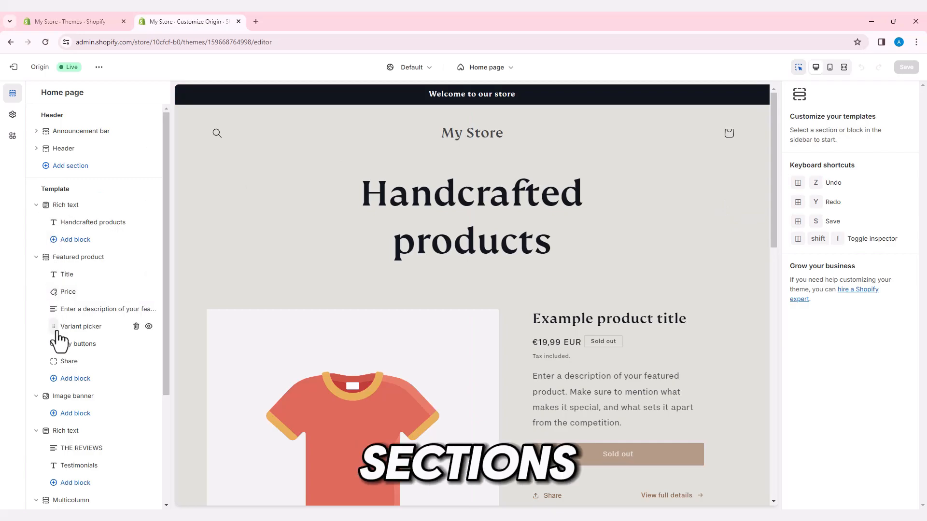
pyautogui.scroll(-2, 59, 341)
pyautogui.scroll(-1, 59, 340)
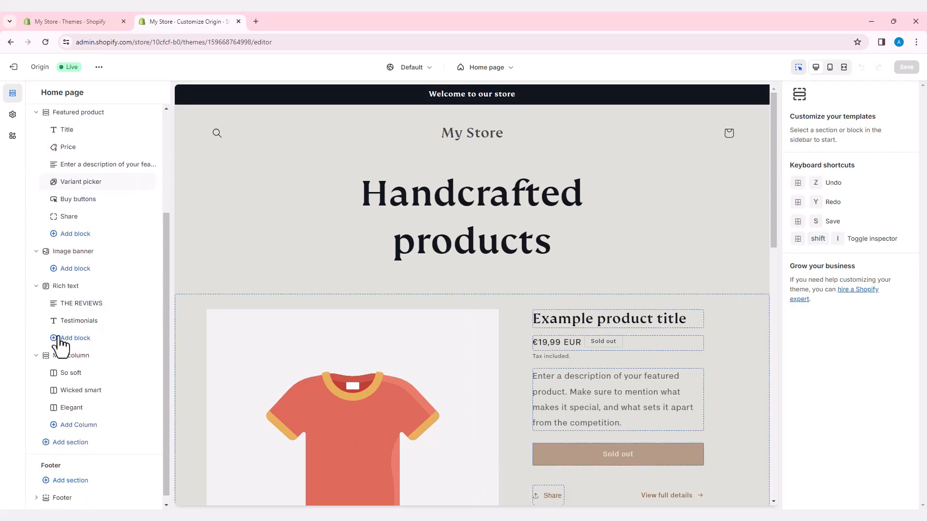
pyautogui.scroll(-1, 63, 333)
pyautogui.scroll(4, 69, 319)
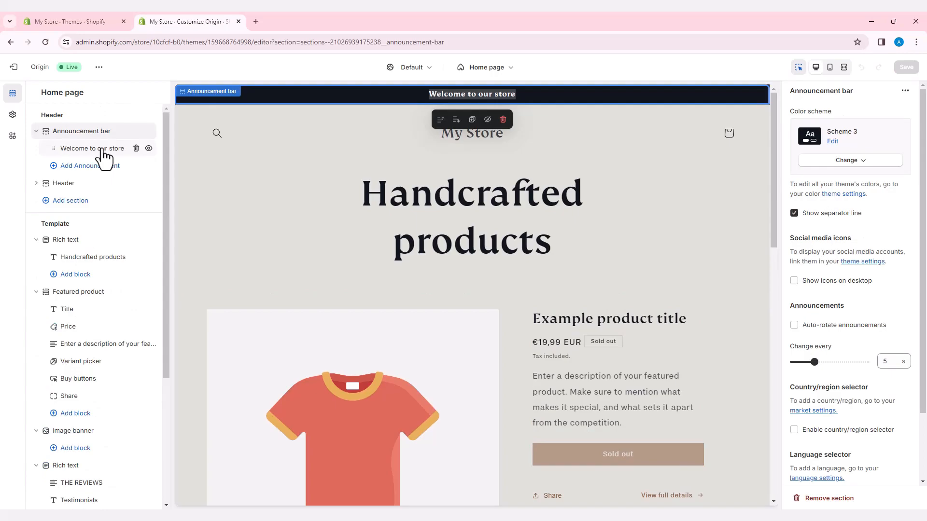
# Change the announcement bar's text to "There is a 10% Discount".
pyautogui.click(103, 153)
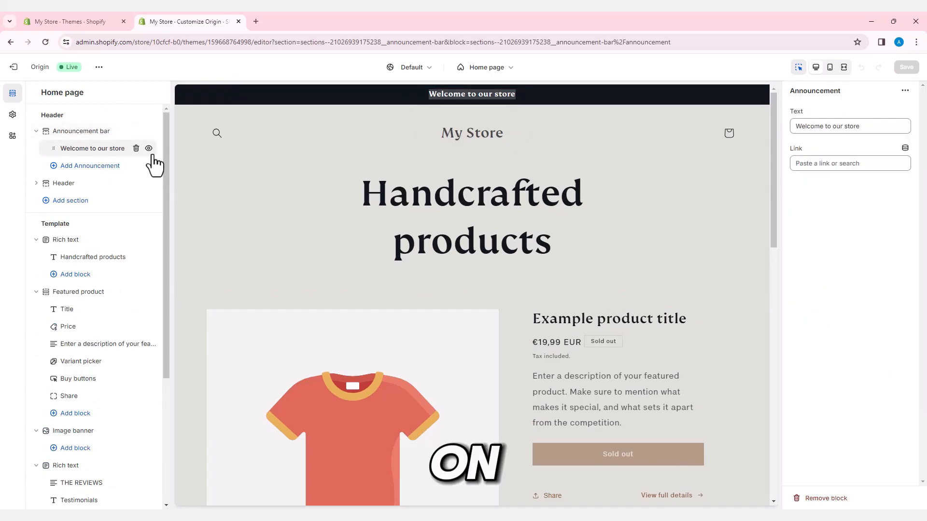
pyautogui.click(850, 130)
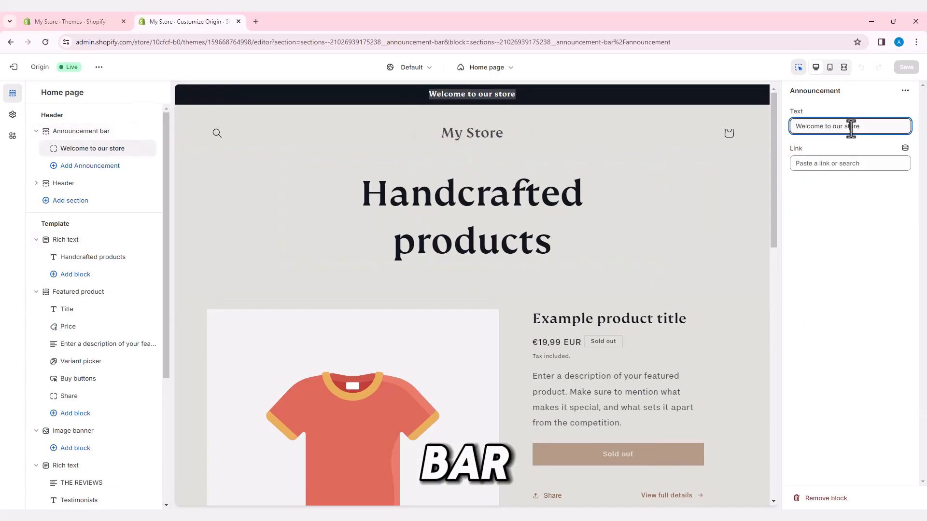
pyautogui.hotkey('ctrl', 'a')
pyautogui.write('Ther')
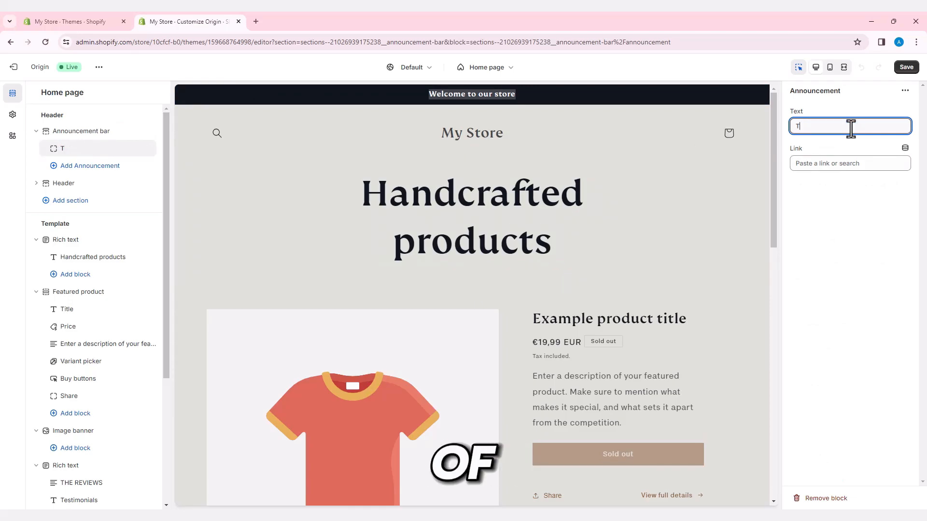
pyautogui.write('e ')
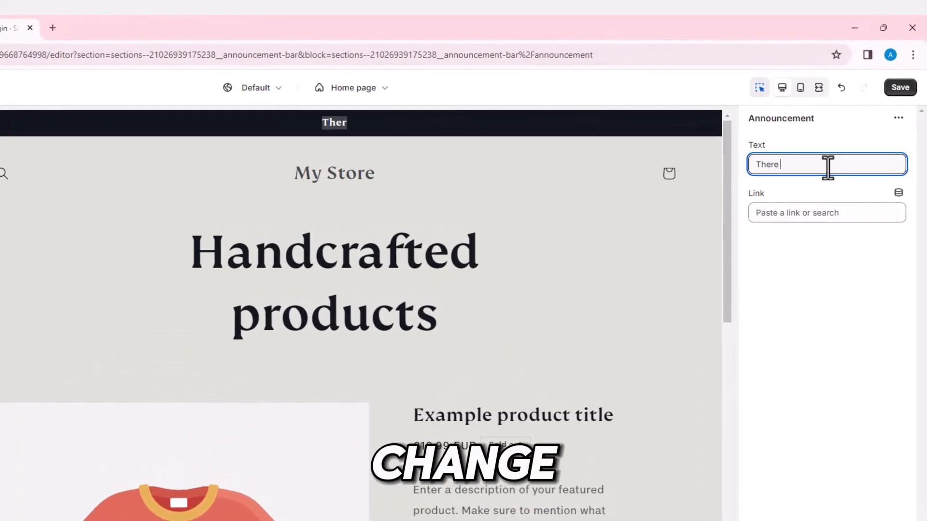
pyautogui.write('is ')
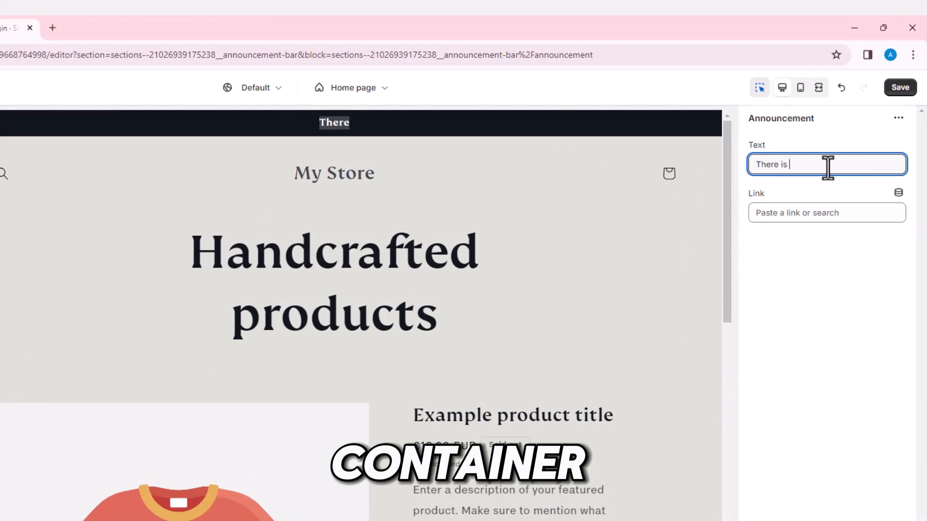
pyautogui.write('a 10% ')
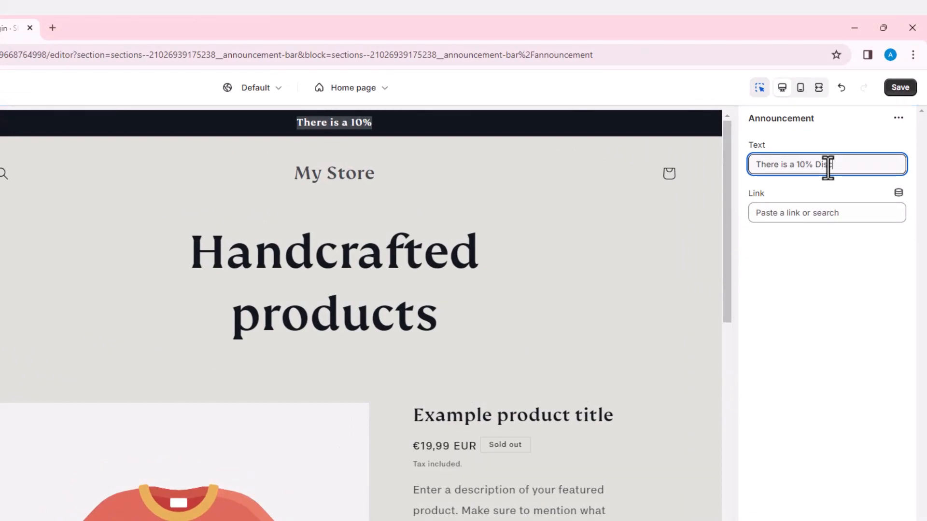
pyautogui.write('Discount')
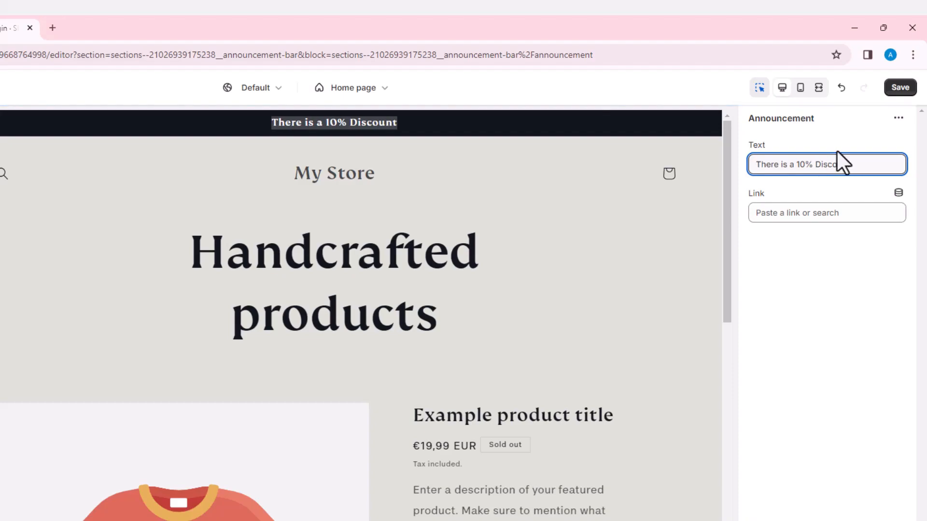
pyautogui.click(811, 184)
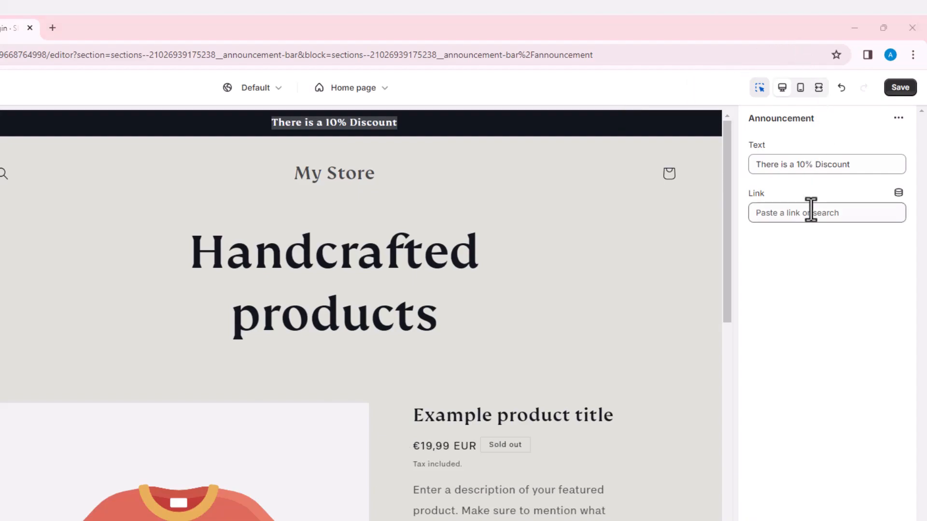
# Link the announcement to the SONIC TEKTIAS product.
pyautogui.click(824, 218)
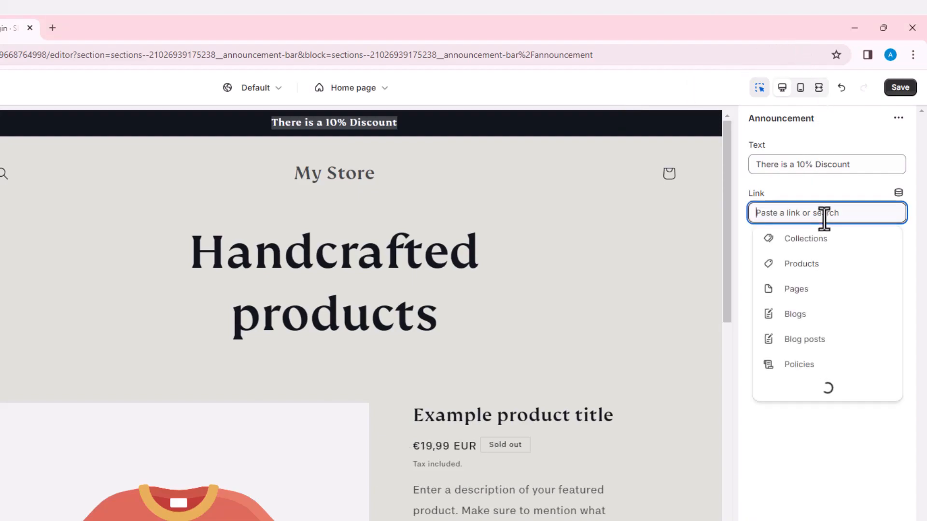
pyautogui.click(802, 264)
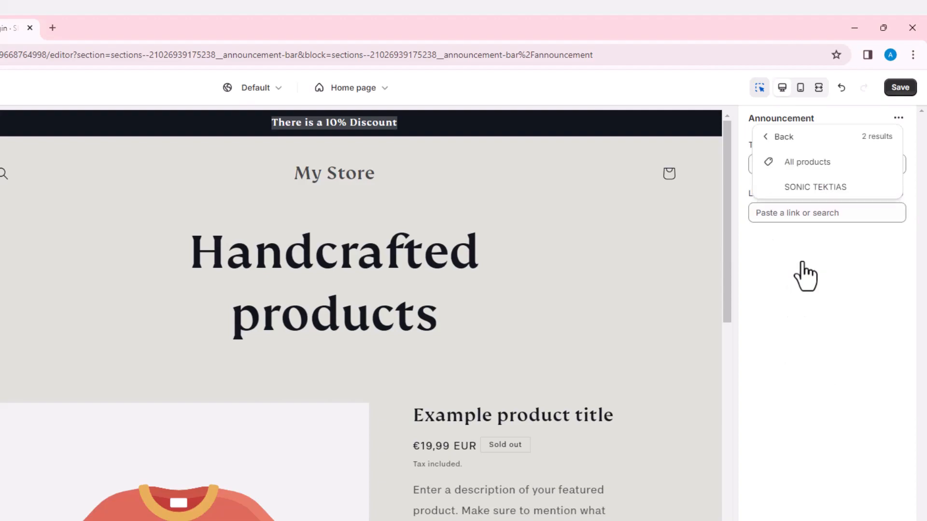
pyautogui.click(815, 187)
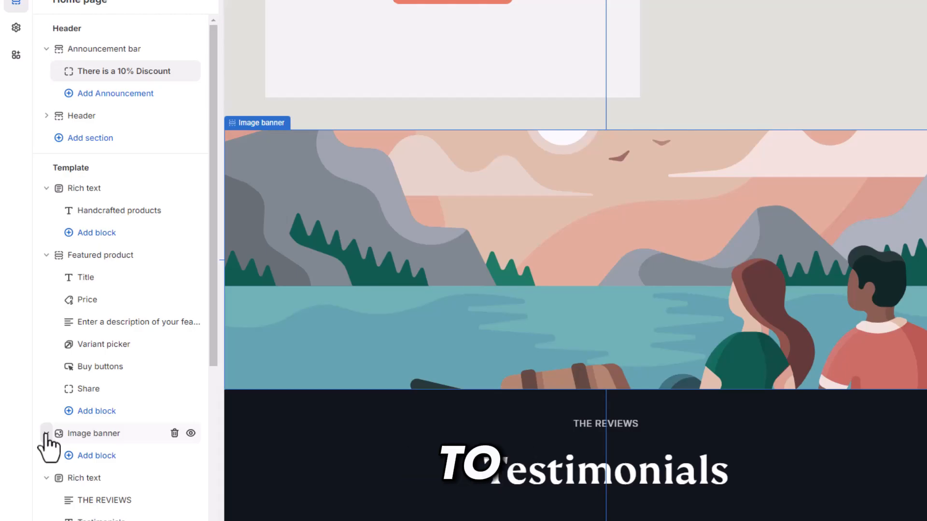
# Move the image banner section above the featured product and remove the "Handcrafted products" rich text section.
pyautogui.moveTo(47, 435); pyautogui.dragTo(55, 342)
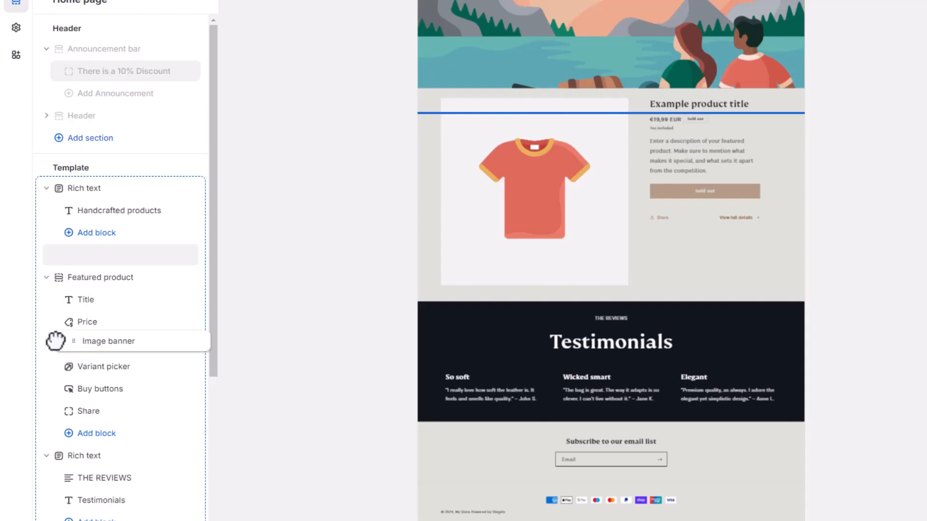
pyautogui.moveTo(56, 335); pyautogui.dragTo(63, 297)
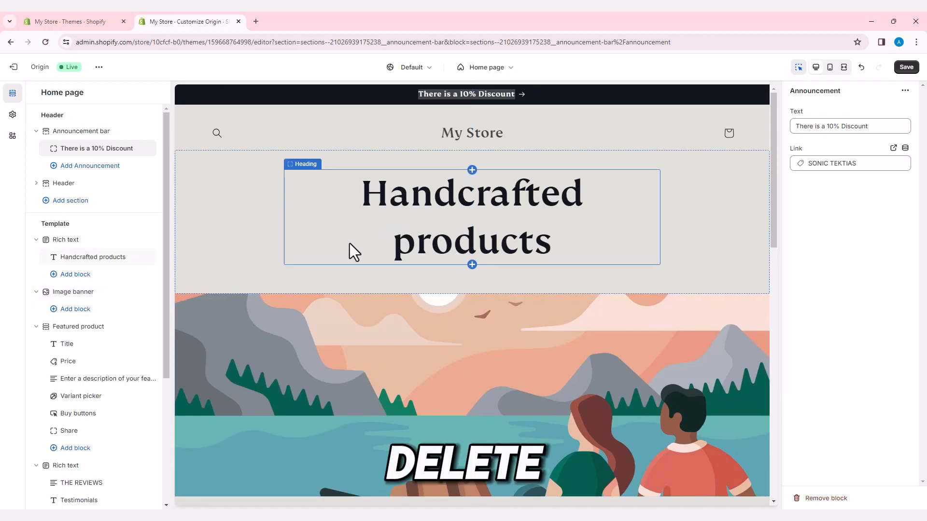
pyautogui.click(71, 240)
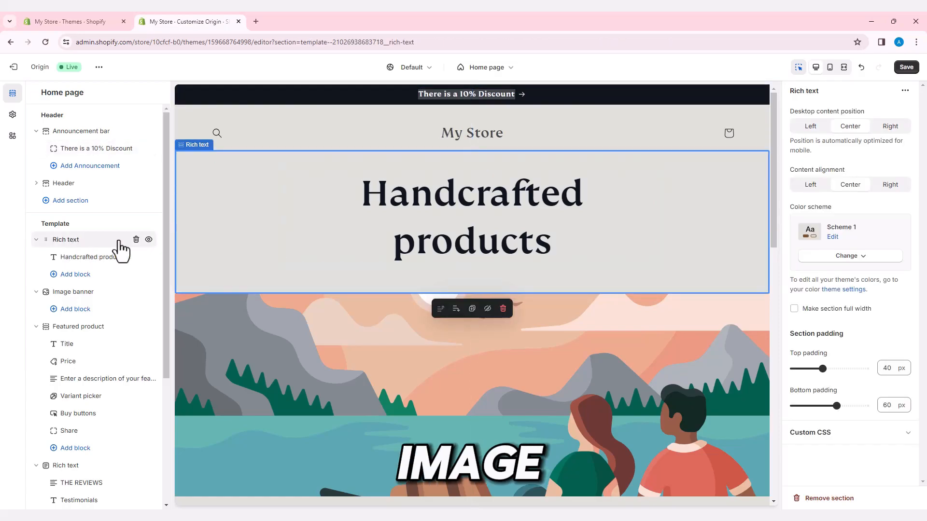
pyautogui.click(135, 239)
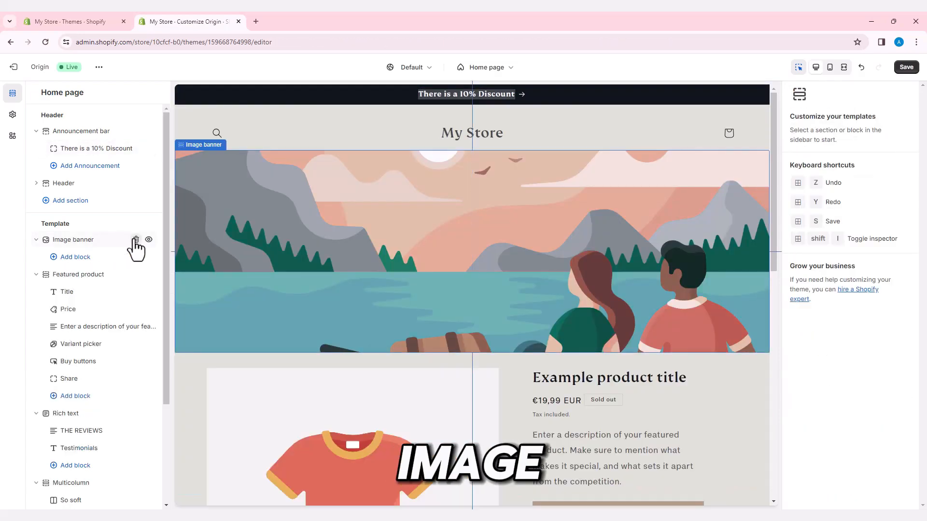
# Upload Shopify Store.png from the desktop's Course Cover folder and set it as the image banner's first image.
pyautogui.click(71, 240)
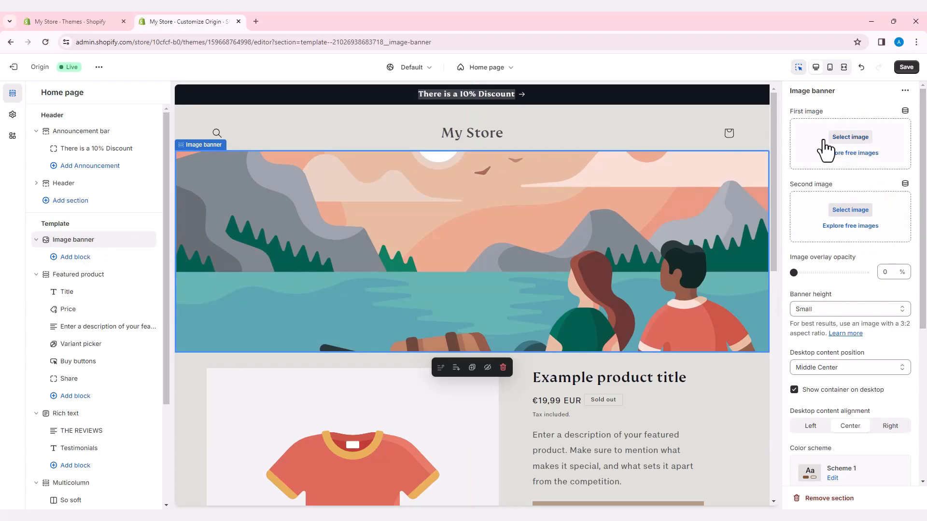
pyautogui.click(856, 138)
pyautogui.click(526, 182)
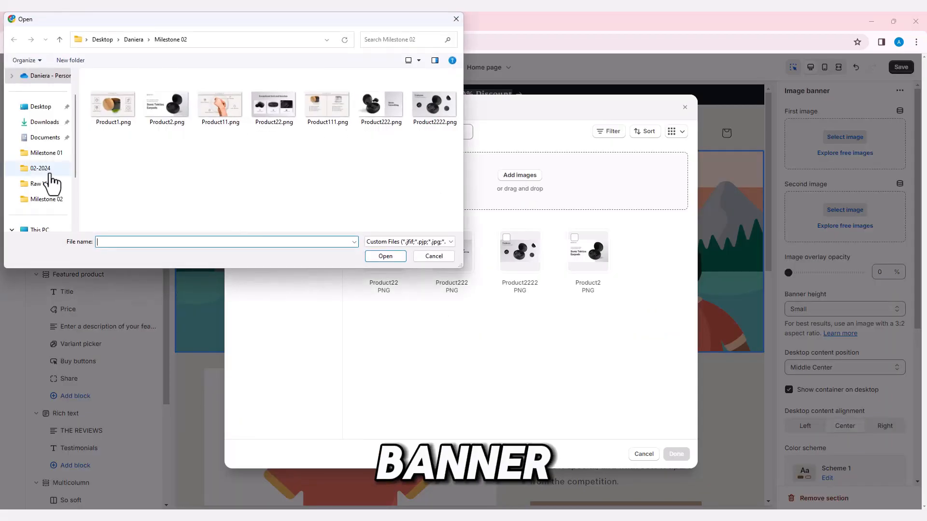
pyautogui.click(38, 107)
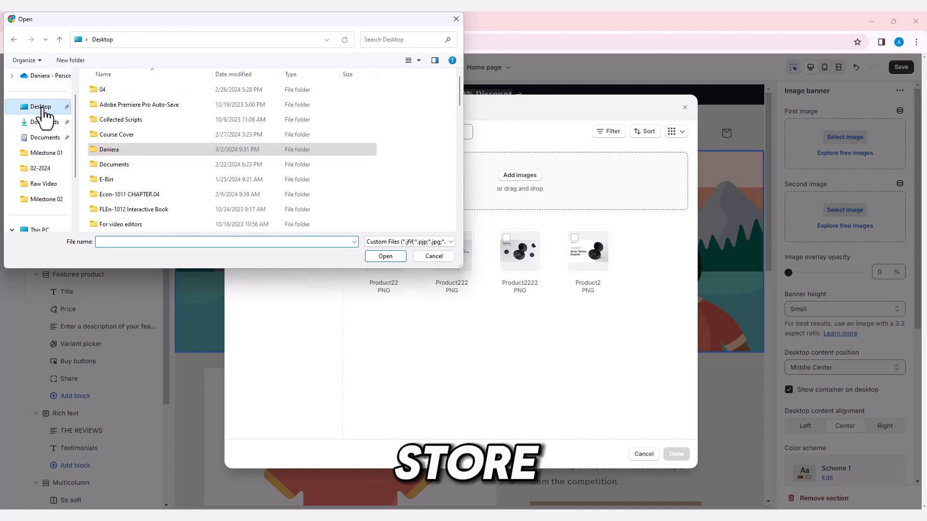
pyautogui.doubleClick(129, 136)
pyautogui.scroll(-5, 352, 193)
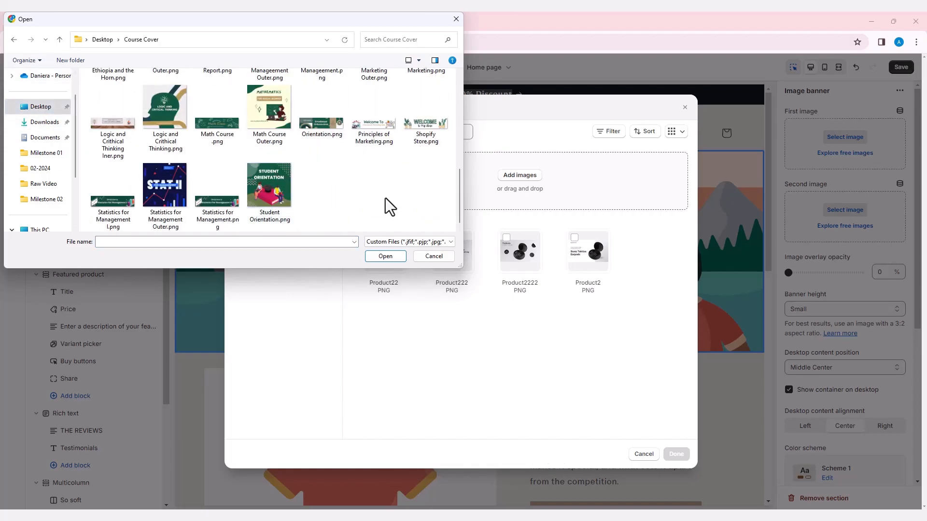
pyautogui.click(426, 137)
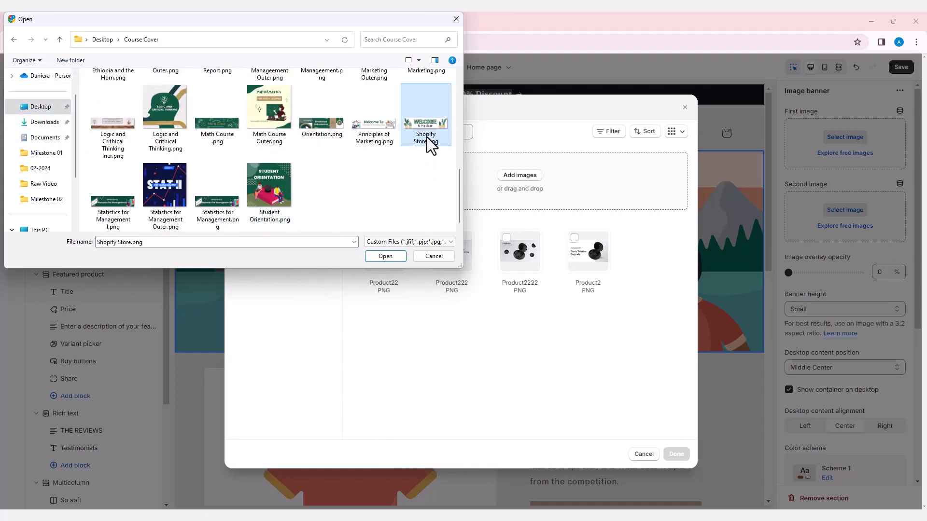
pyautogui.click(385, 256)
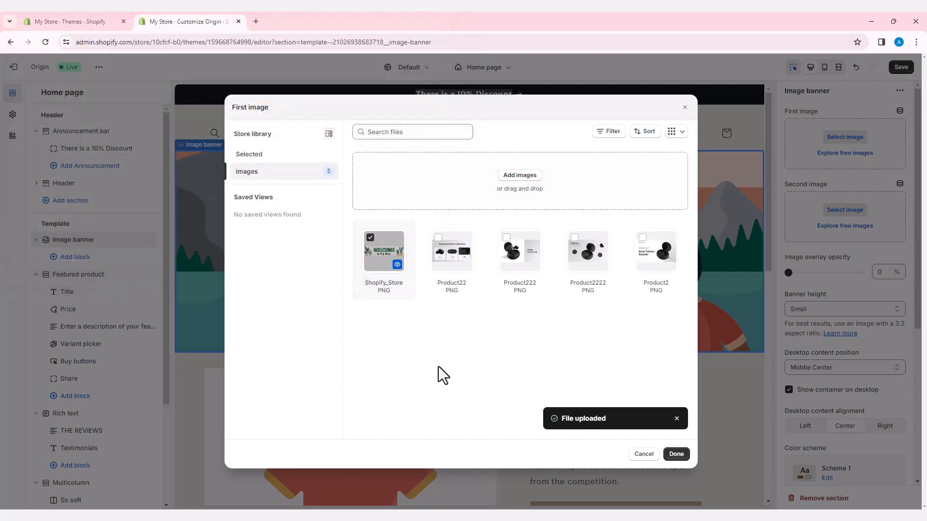
pyautogui.click(676, 455)
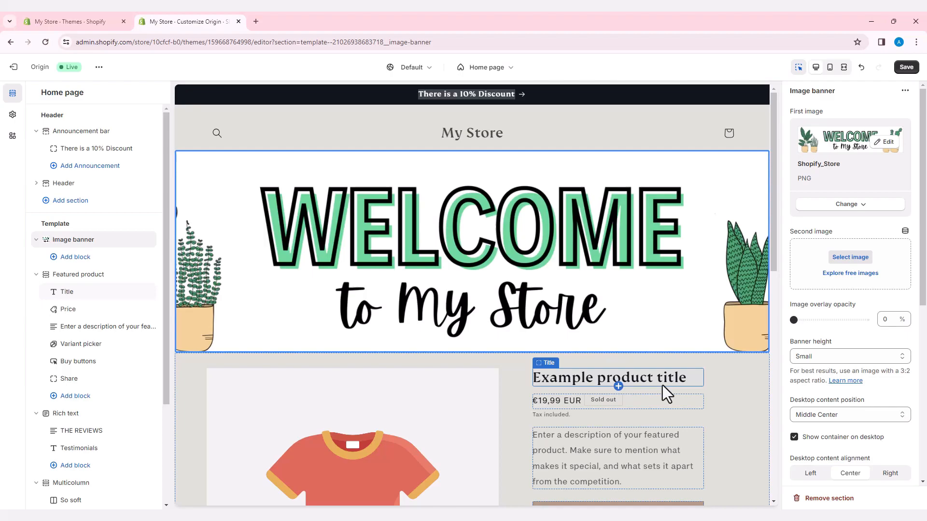
# Set SONIC TEKTIAS as the product shown in the featured product section.
pyautogui.moveTo(74, 283)
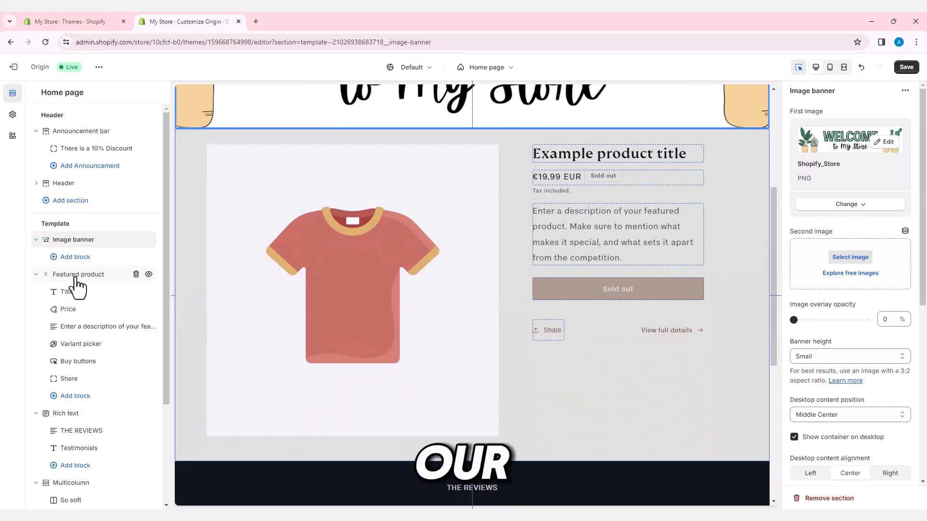
pyautogui.click(76, 280)
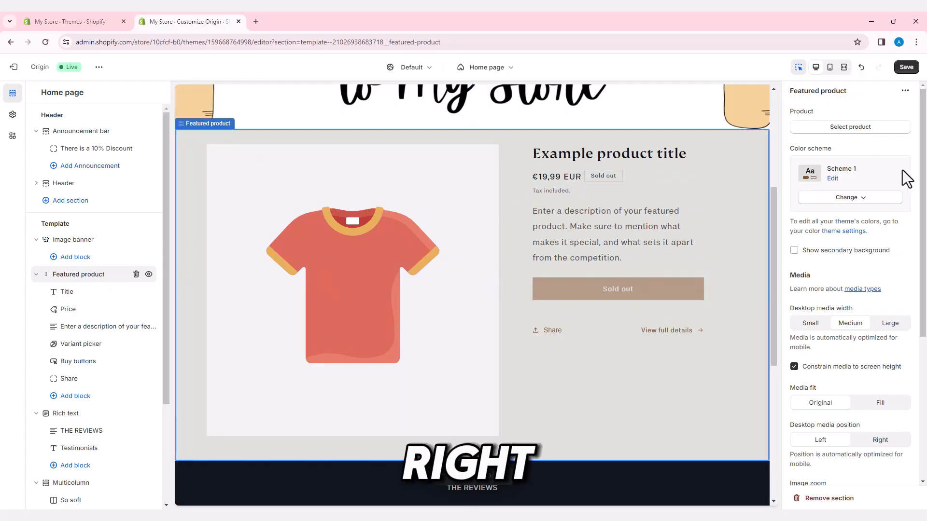
pyautogui.click(851, 127)
pyautogui.hotkey('ctrl', 'v')
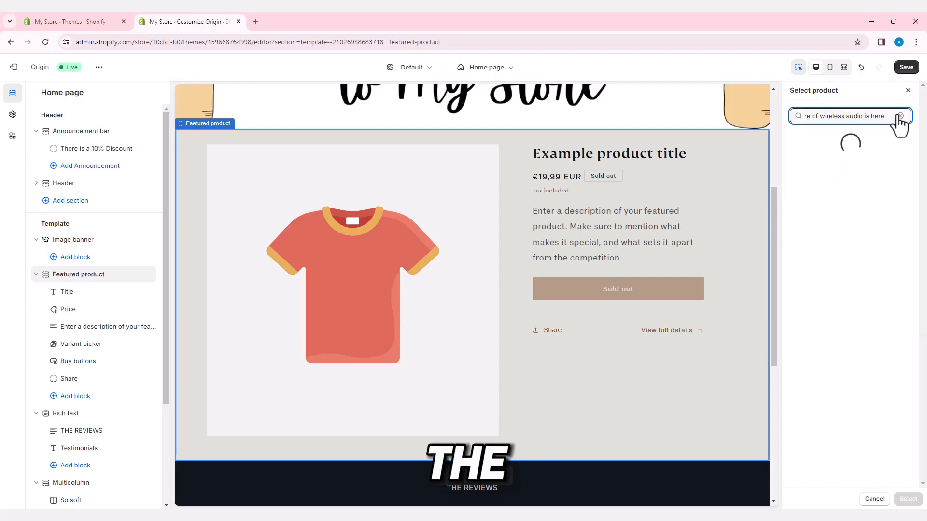
pyautogui.click(899, 117)
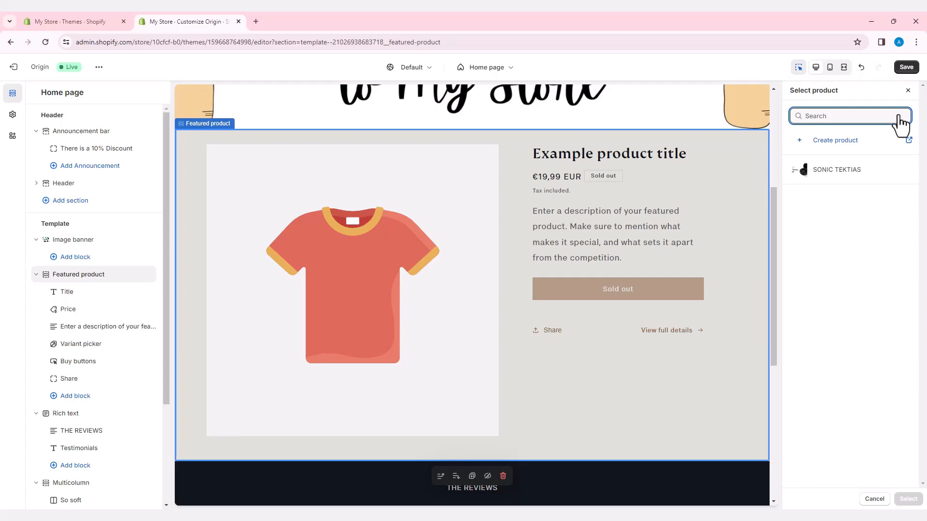
pyautogui.click(839, 170)
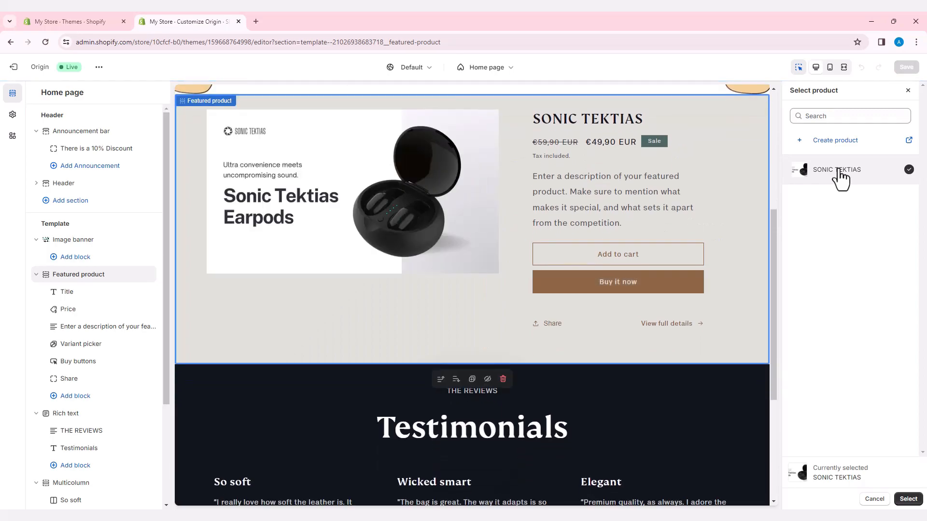
pyautogui.click(908, 500)
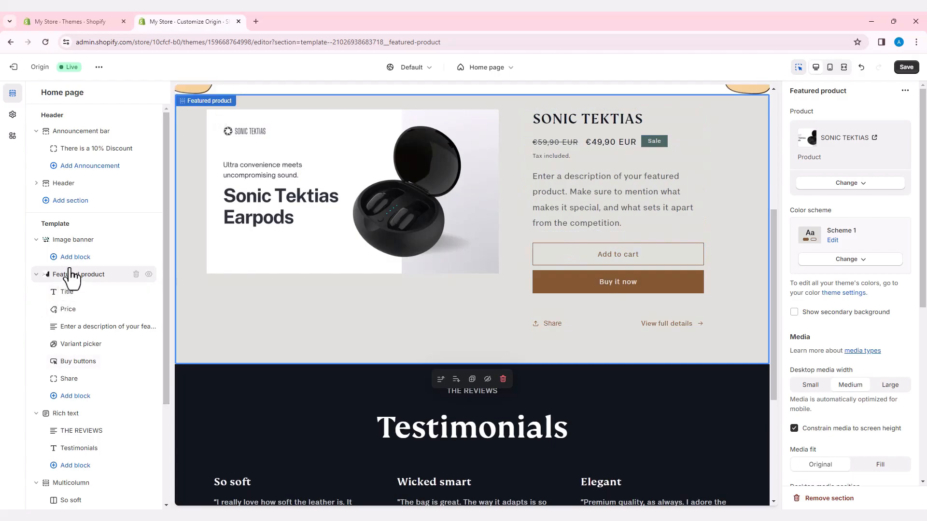
# Set the featured product's title heading size to Small and its description text style to Body.
pyautogui.click(70, 293)
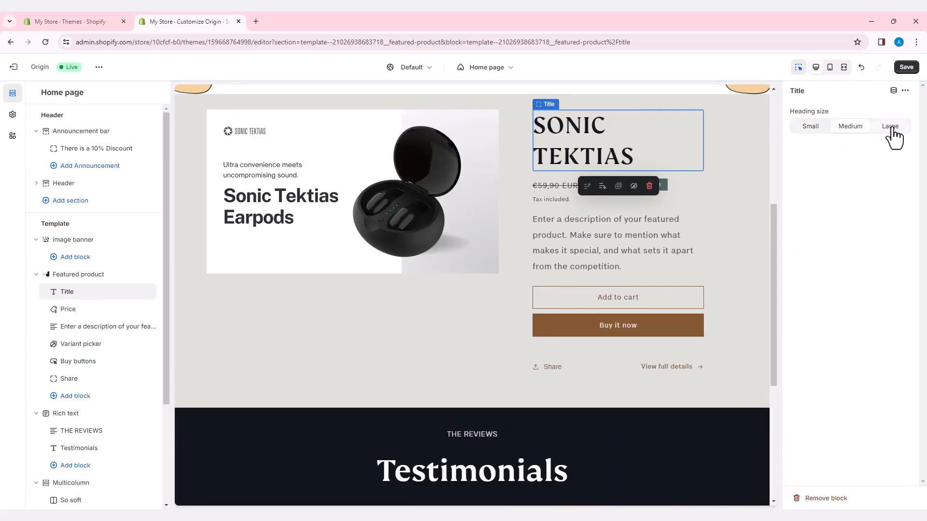
pyautogui.click(814, 130)
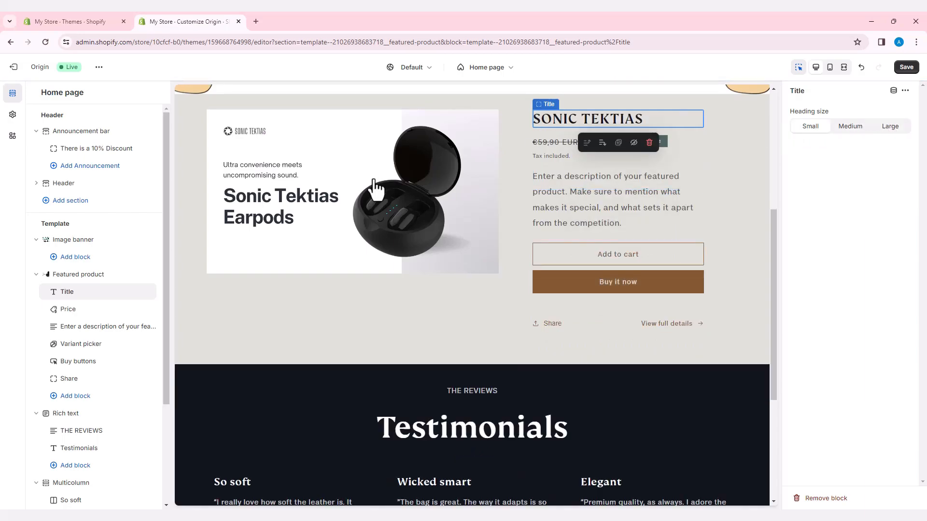
pyautogui.click(81, 311)
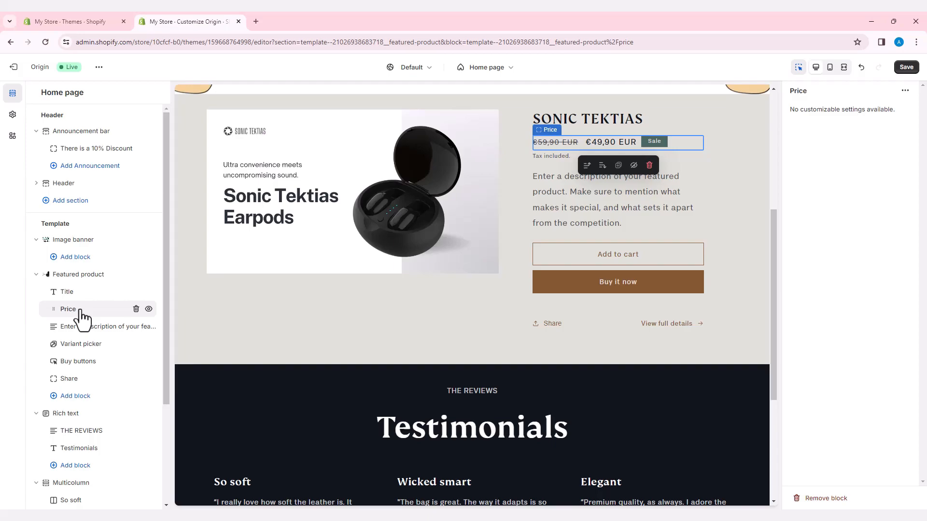
pyautogui.click(82, 328)
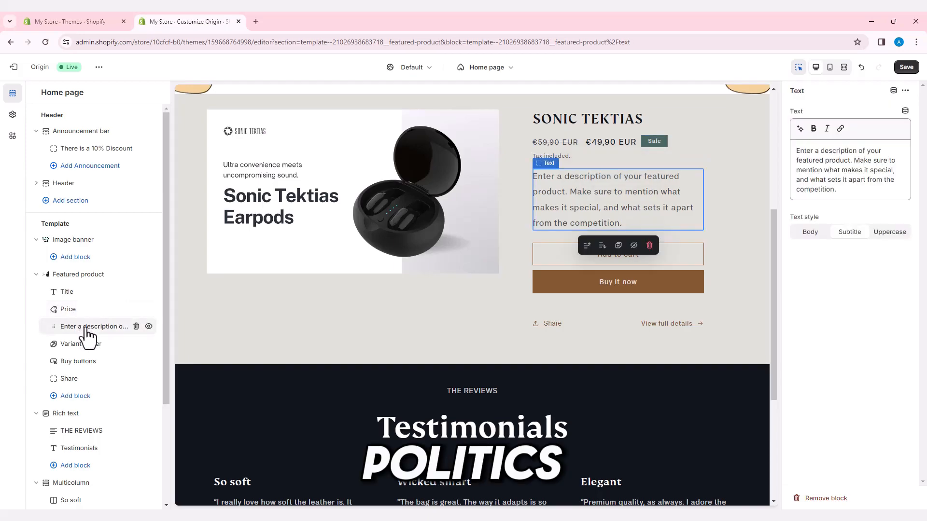
pyautogui.click(809, 236)
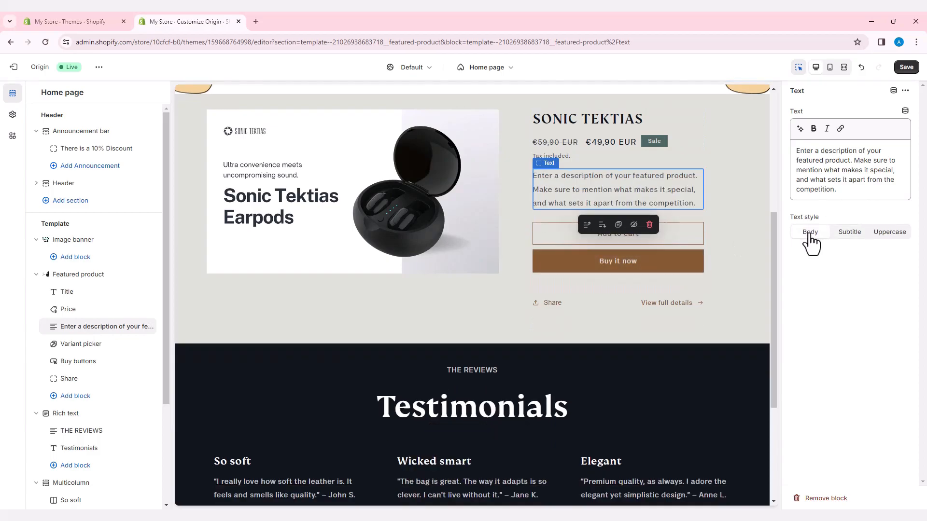
pyautogui.click(850, 234)
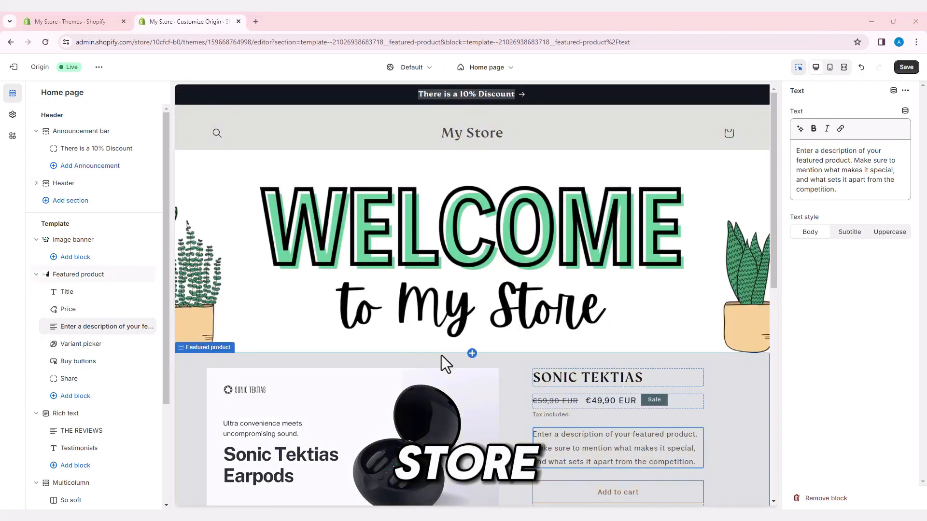
# Add a Collage section between the featured product and the testimonials.
pyautogui.scroll(-3, 441, 355)
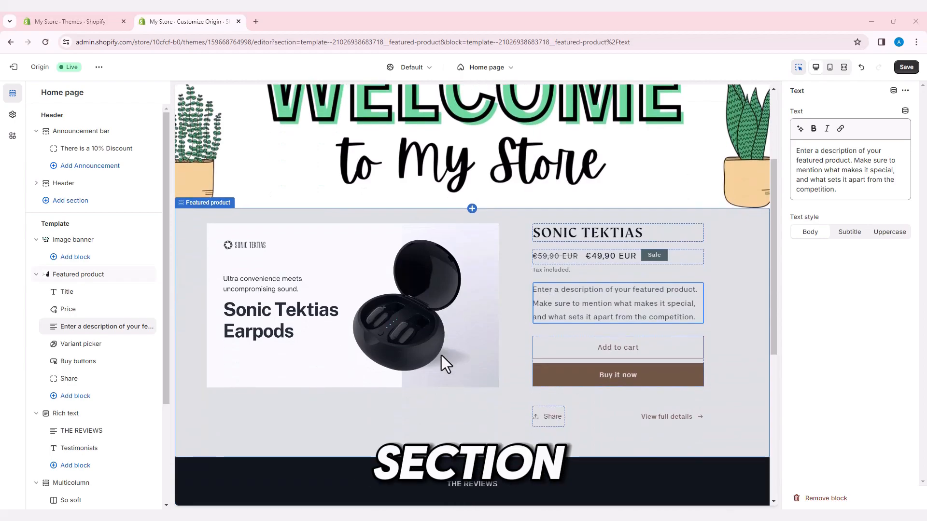
pyautogui.scroll(-3, 441, 355)
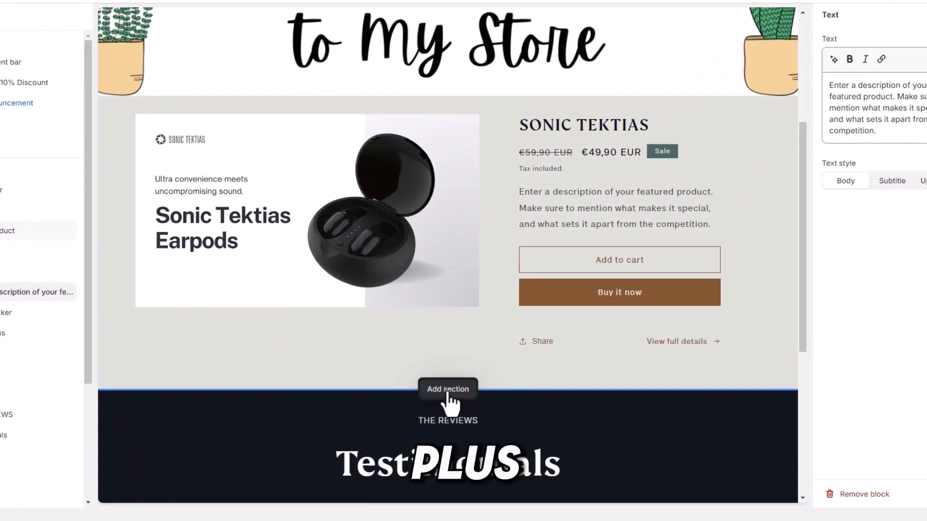
pyautogui.click(448, 390)
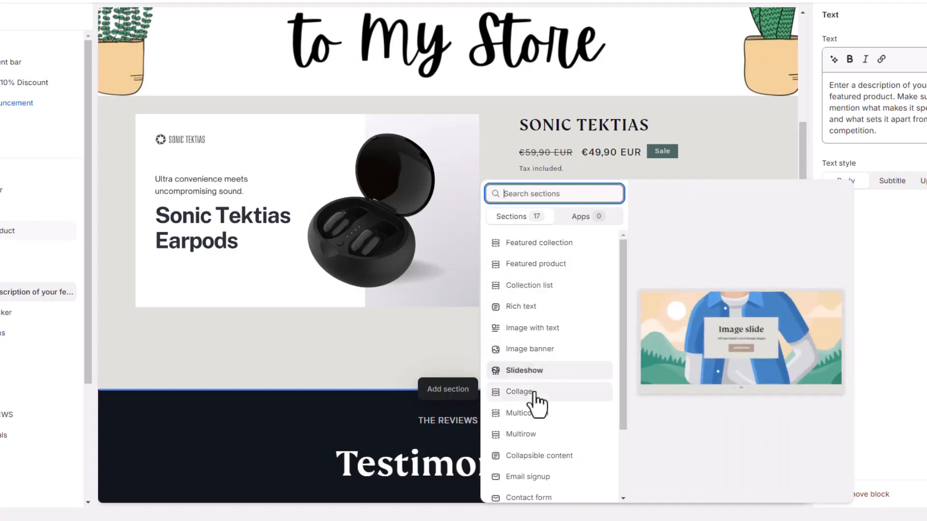
pyautogui.scroll(-2, 534, 431)
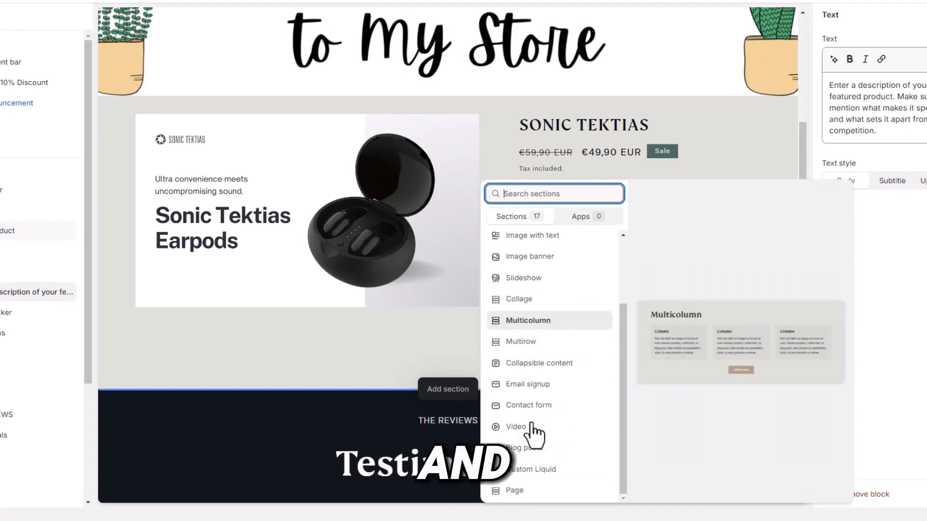
pyautogui.scroll(2, 534, 420)
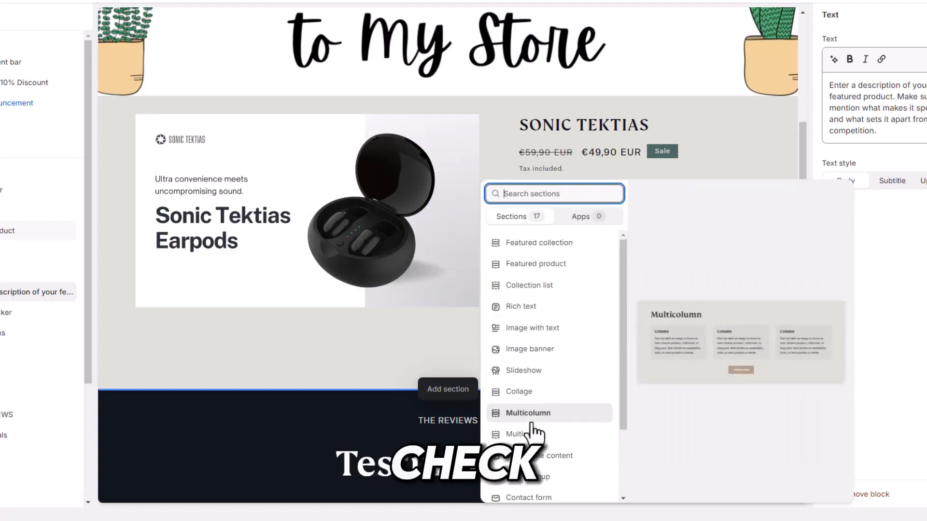
pyautogui.click(528, 391)
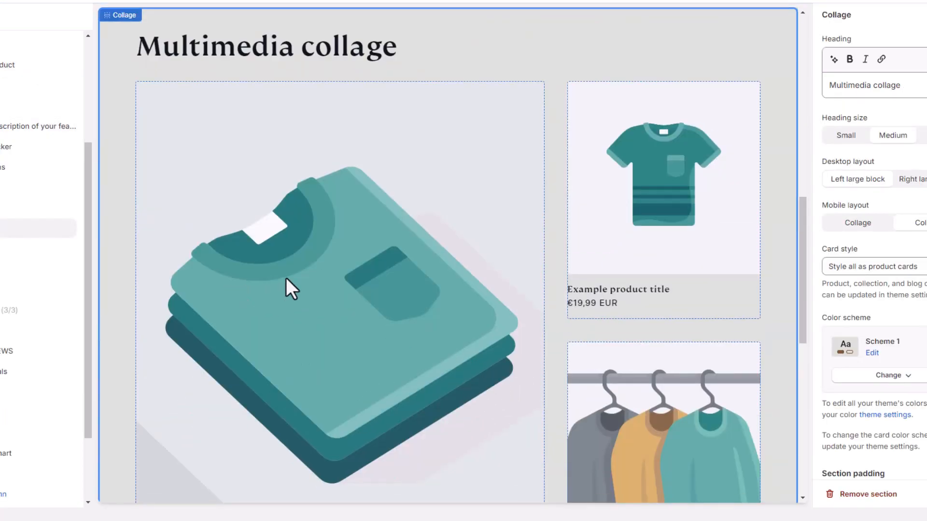
# Set Product222 from the store library as the image of the collage's large image block.
pyautogui.scroll(5, 286, 277)
pyautogui.scroll(4, 286, 277)
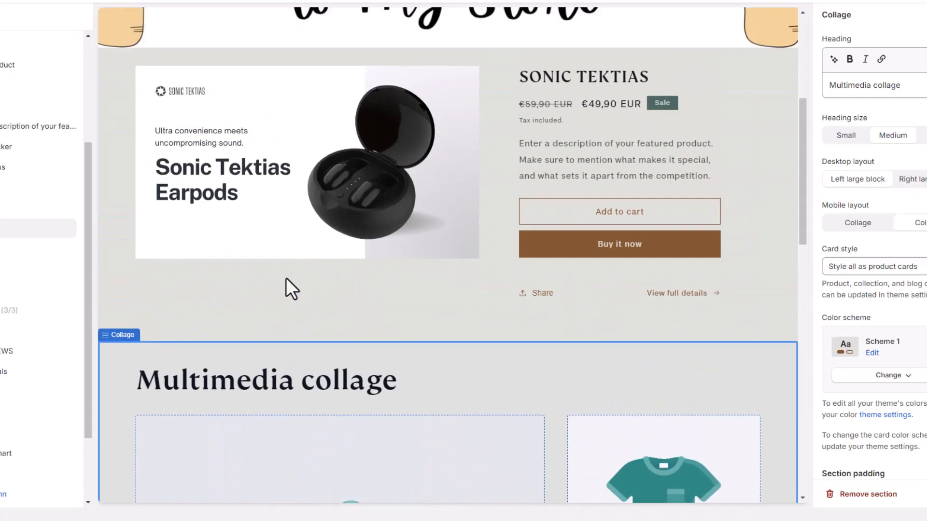
pyautogui.scroll(-1, 285, 277)
pyautogui.scroll(-2, 285, 277)
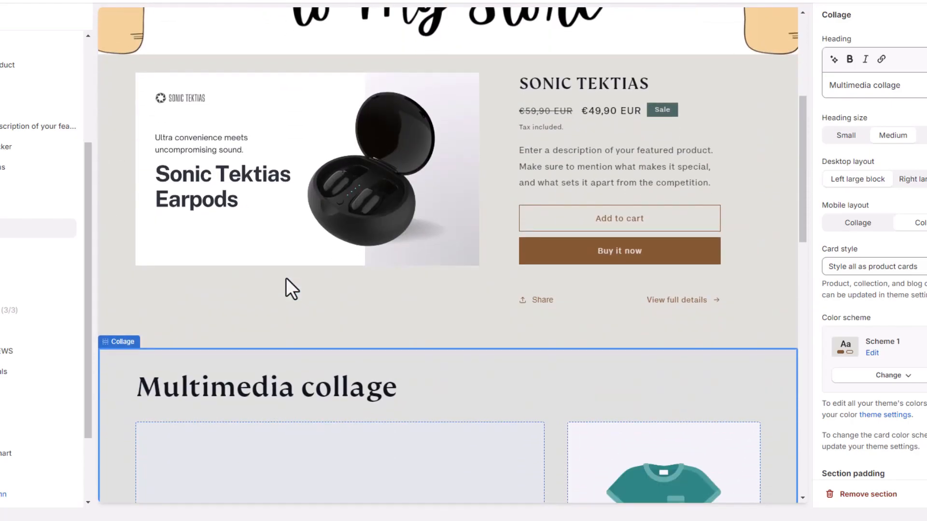
pyautogui.scroll(-5, 286, 277)
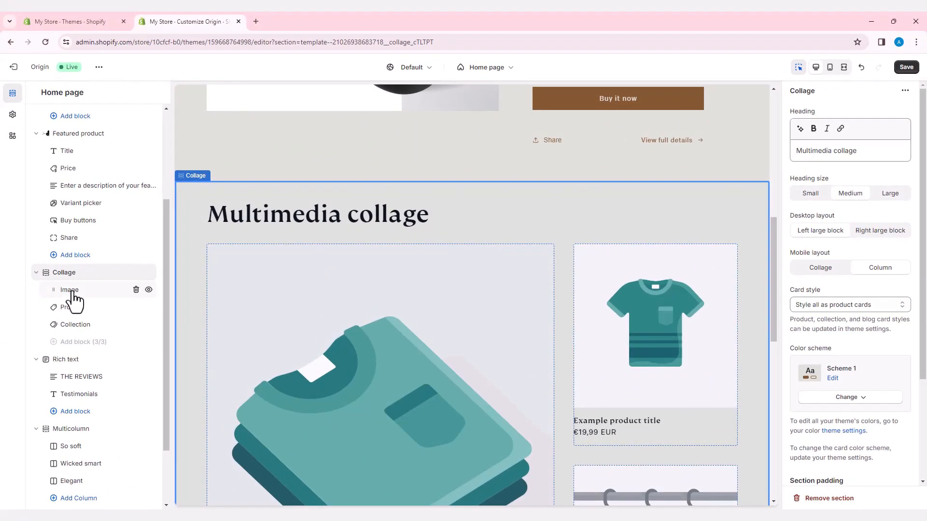
pyautogui.click(72, 290)
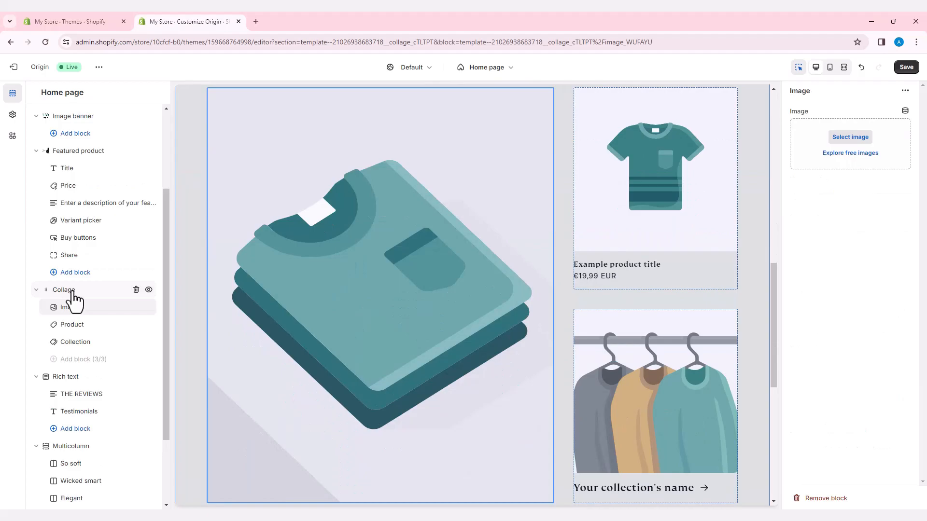
pyautogui.click(851, 138)
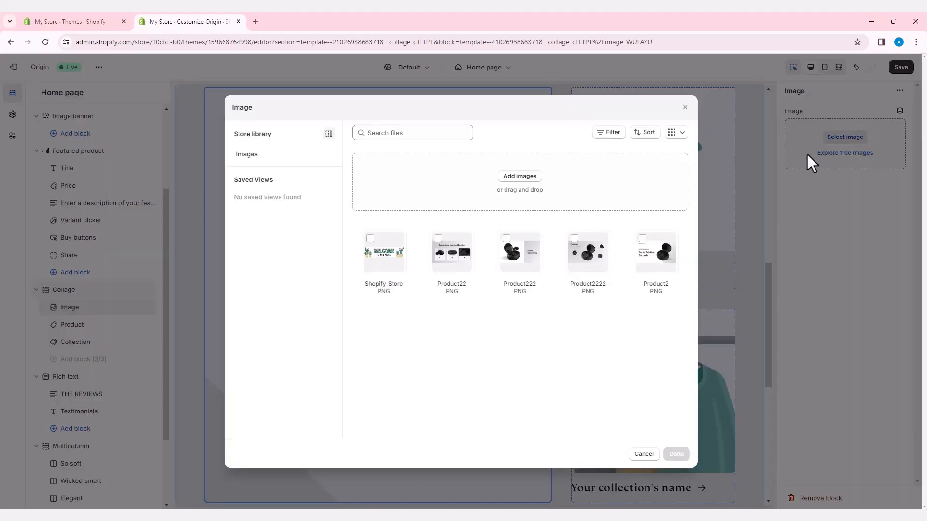
pyautogui.click(469, 256)
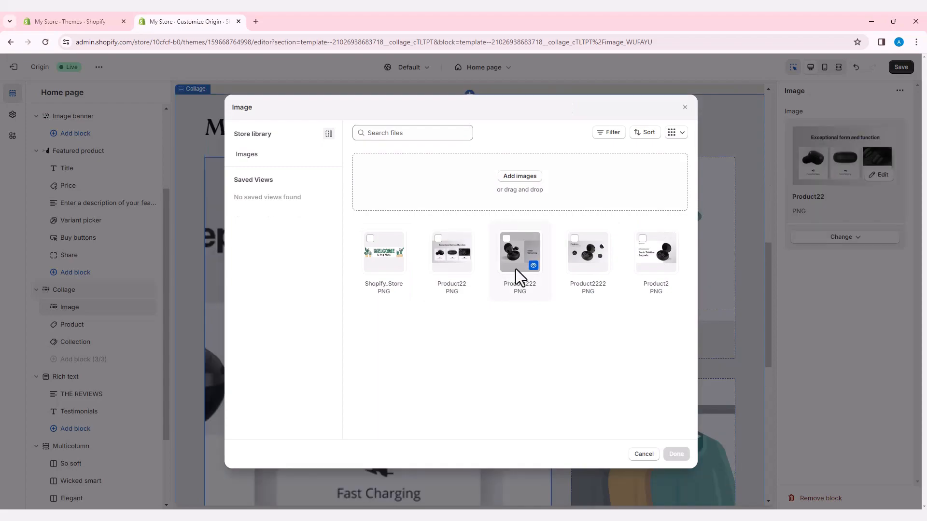
pyautogui.click(514, 241)
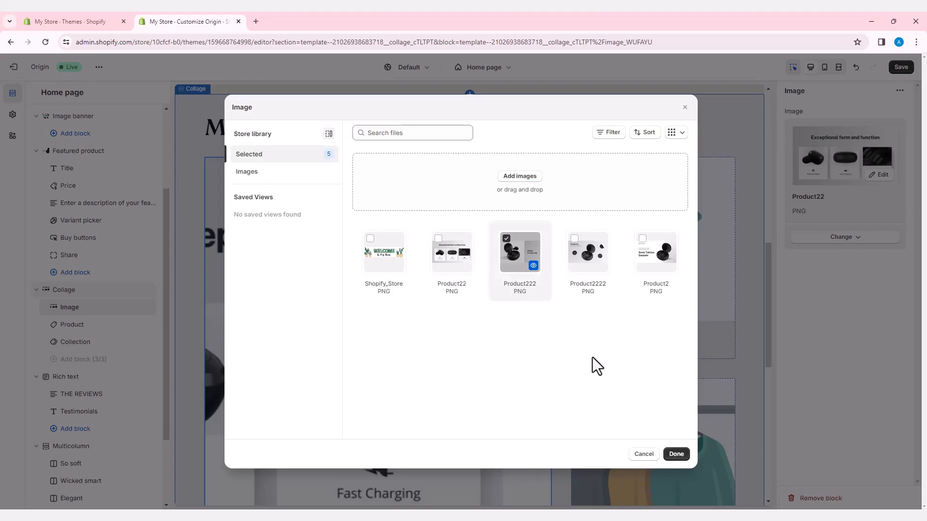
pyautogui.click(675, 455)
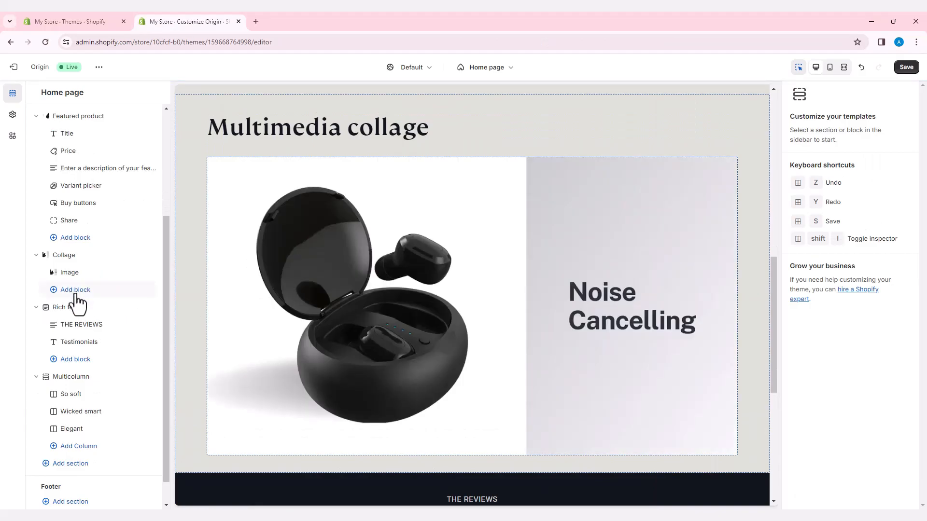
# Add a second image block to the collage and set its image to Product2222.
pyautogui.click(75, 291)
pyautogui.click(193, 336)
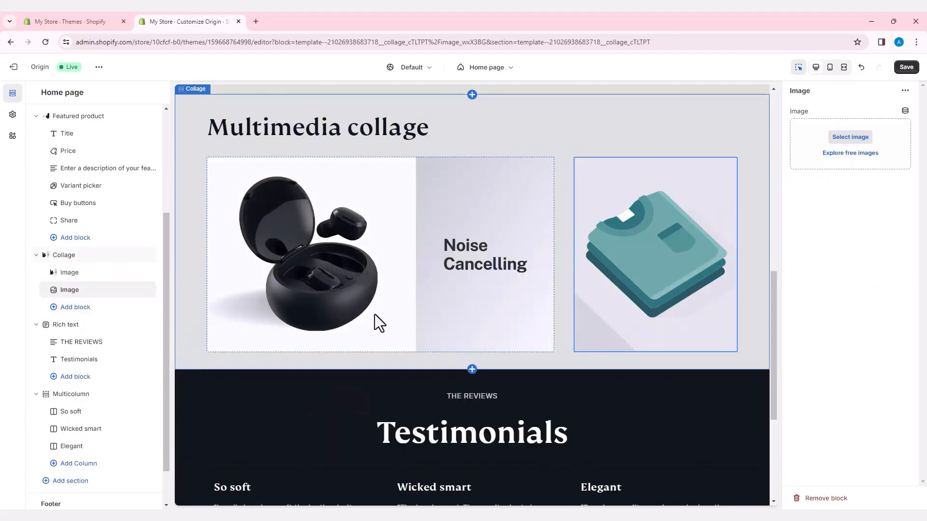
pyautogui.click(849, 137)
pyautogui.click(593, 270)
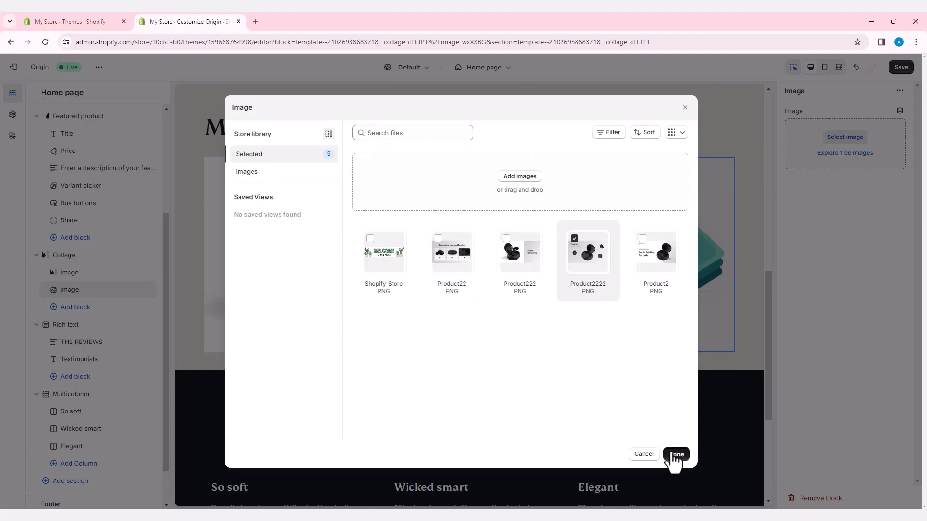
pyautogui.click(674, 453)
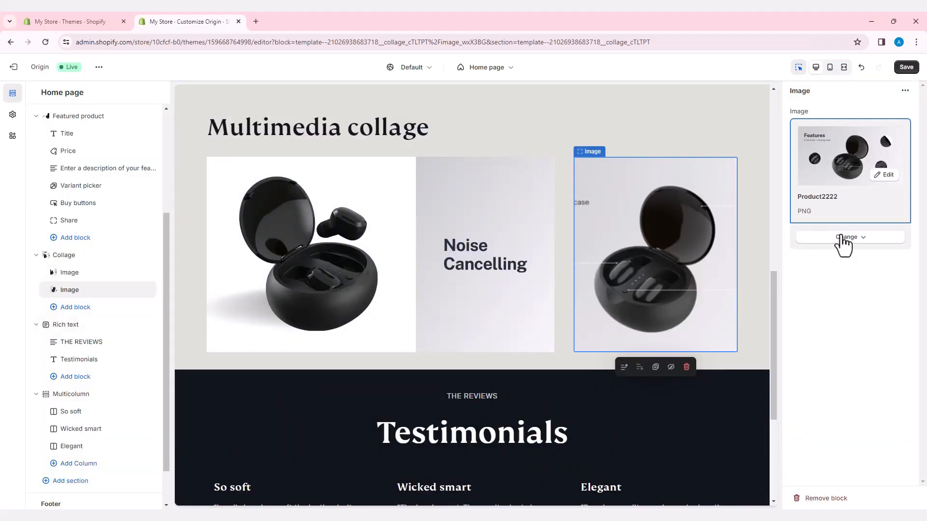
# Add a third image block to the collage and set its image to Product22.
pyautogui.click(75, 309)
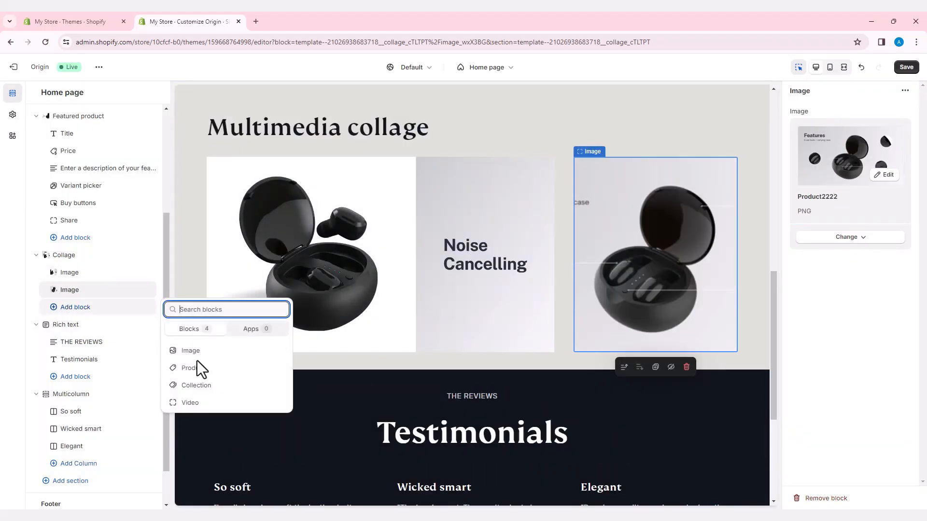
pyautogui.click(193, 351)
pyautogui.click(847, 137)
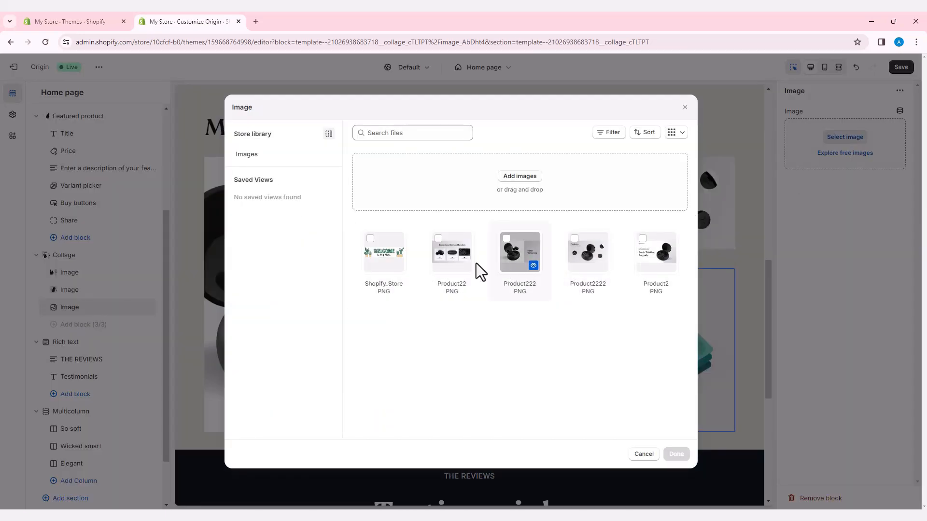
pyautogui.click(449, 261)
pyautogui.click(676, 455)
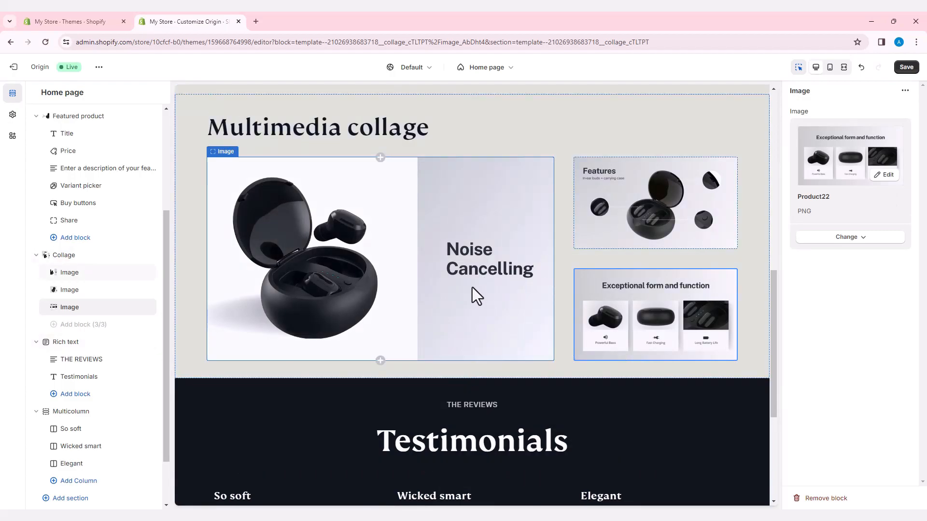
# Clear the collage section's heading text.
pyautogui.scroll(7, 472, 288)
pyautogui.scroll(4, 472, 288)
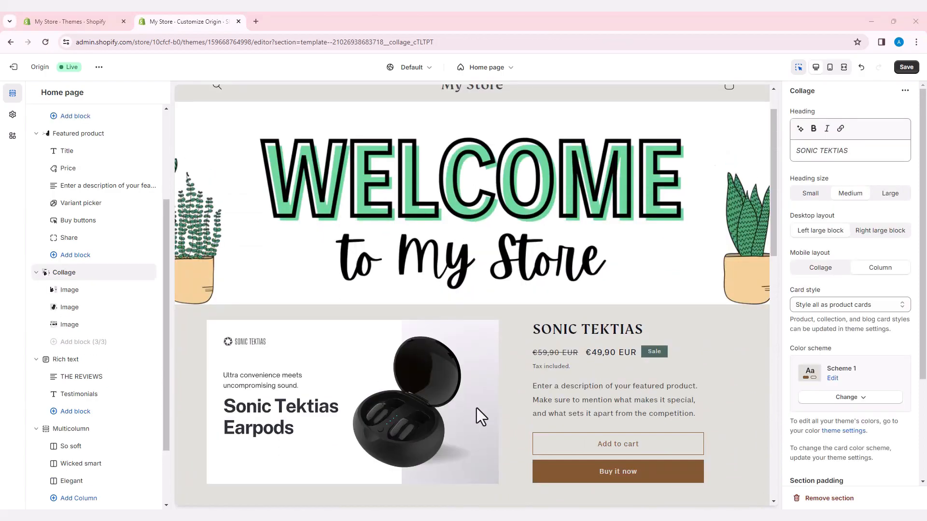
pyautogui.scroll(-4, 477, 407)
pyautogui.scroll(-3, 476, 407)
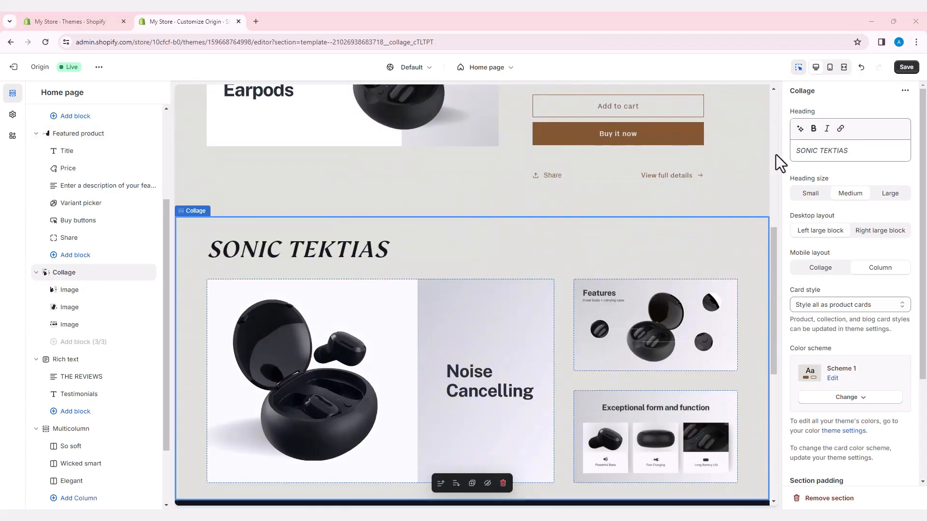
pyautogui.tripleClick(827, 149)
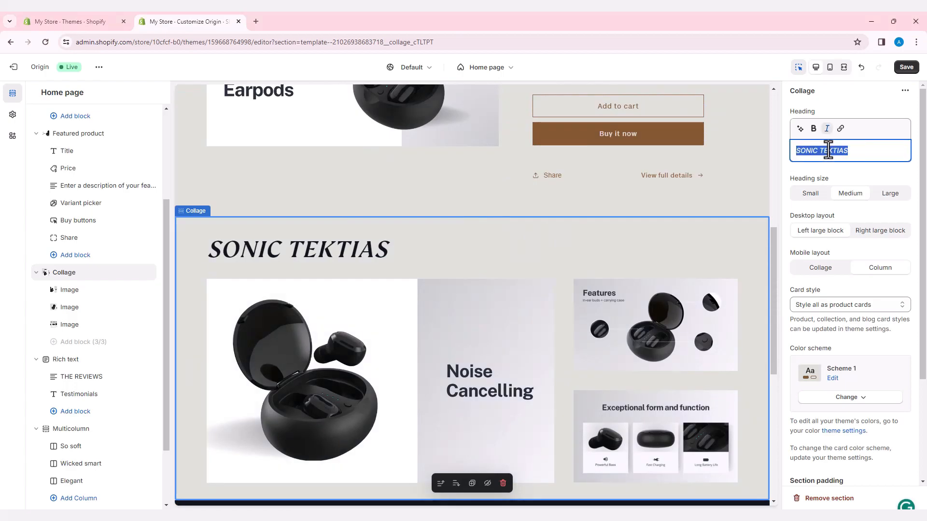
pyautogui.press('BackSpace')
pyautogui.click(896, 169)
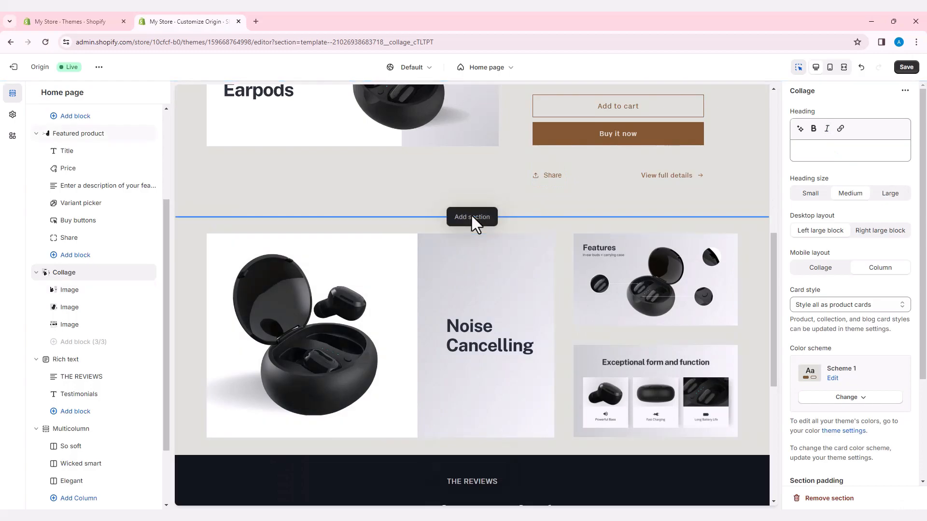
# Review the home page in the desktop layout, and preview it in the mobile layout down to the testimonials.
pyautogui.scroll(-3, 514, 316)
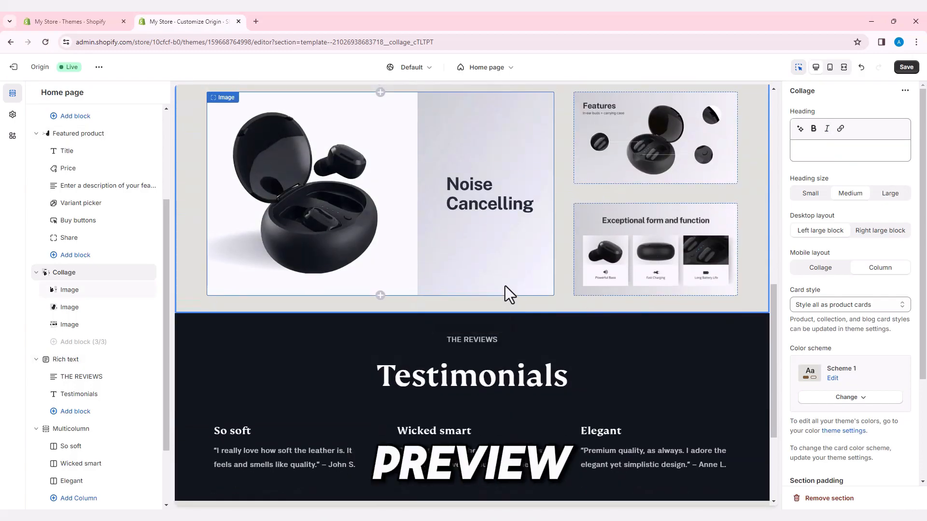
pyautogui.scroll(4, 504, 286)
pyautogui.scroll(5, 504, 286)
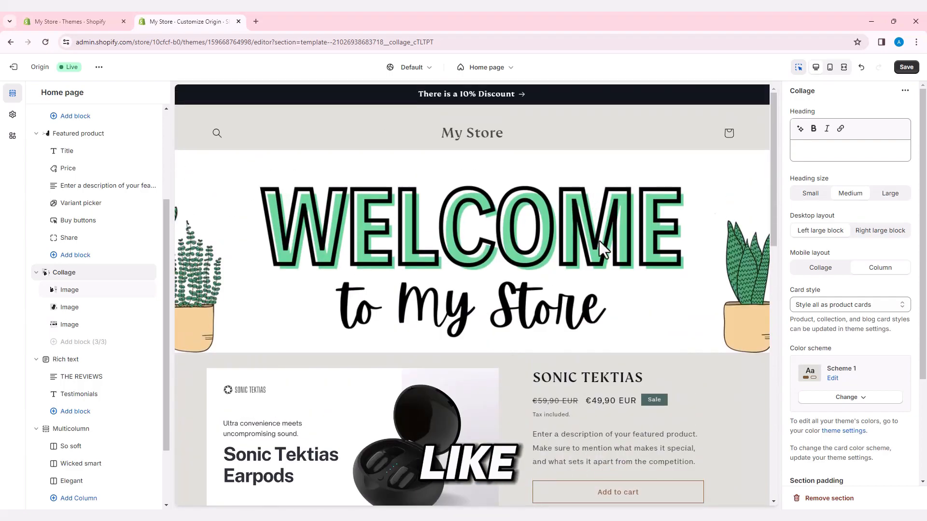
pyautogui.click(830, 68)
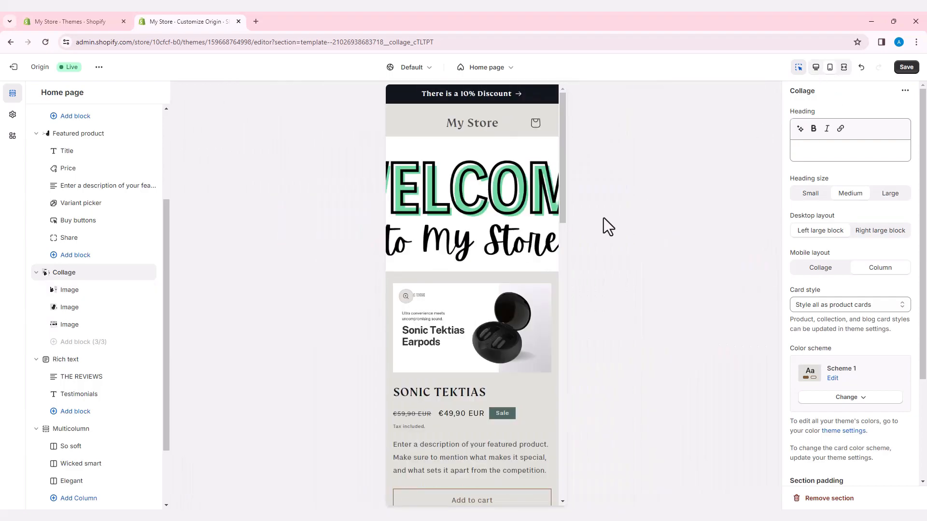
pyautogui.scroll(-4, 470, 211)
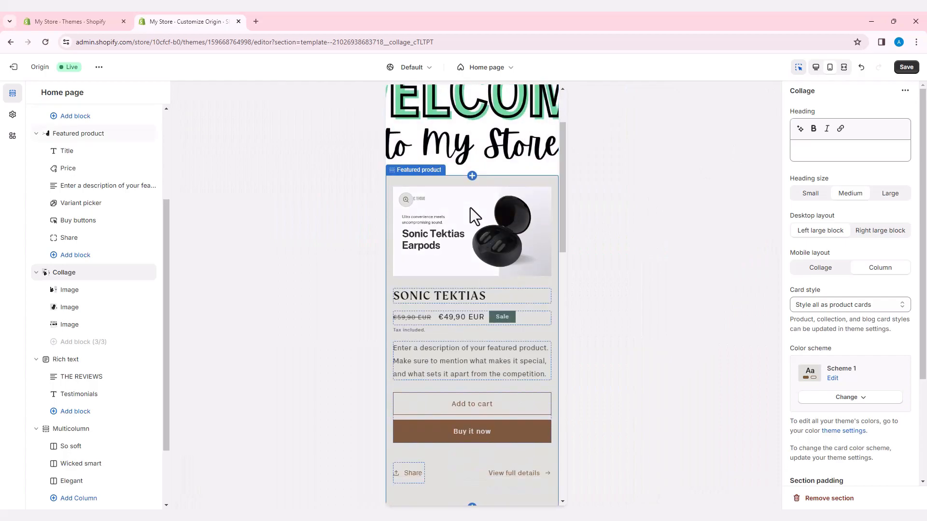
pyautogui.scroll(-8, 470, 208)
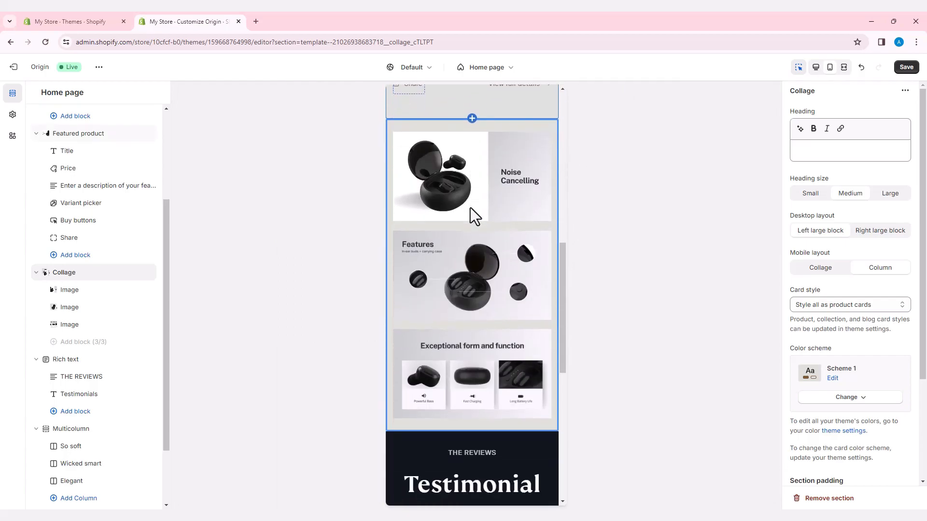
# Check the mobile preview of the home page up to the banner and return to the desktop layout.
pyautogui.scroll(-3, 470, 208)
pyautogui.scroll(8, 470, 208)
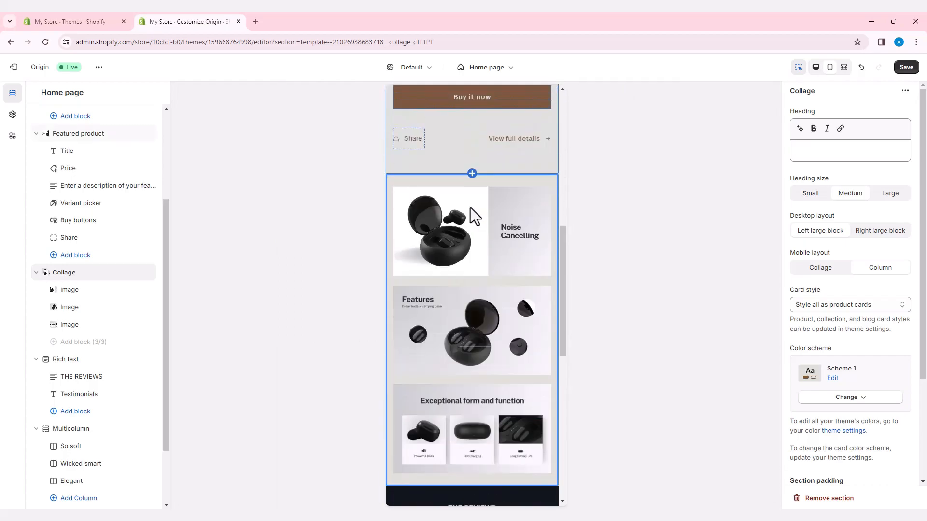
pyautogui.scroll(7, 470, 207)
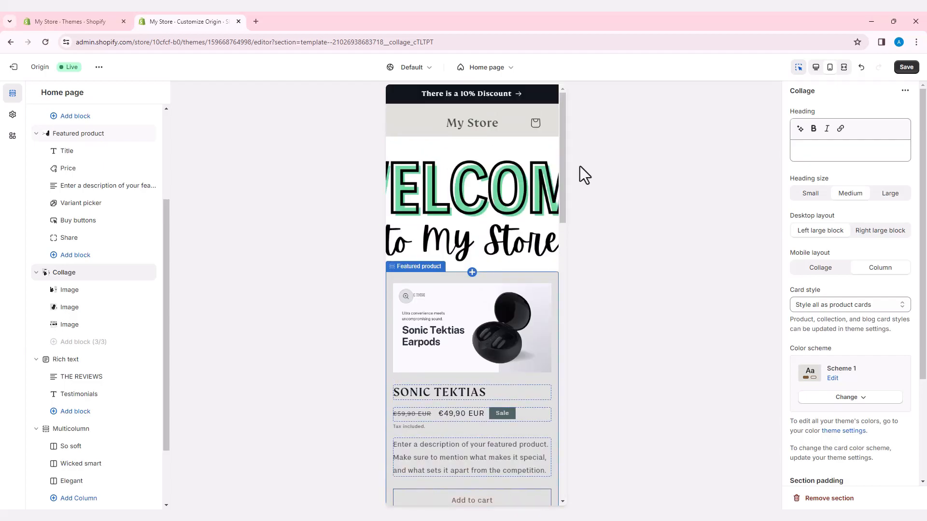
pyautogui.click(815, 68)
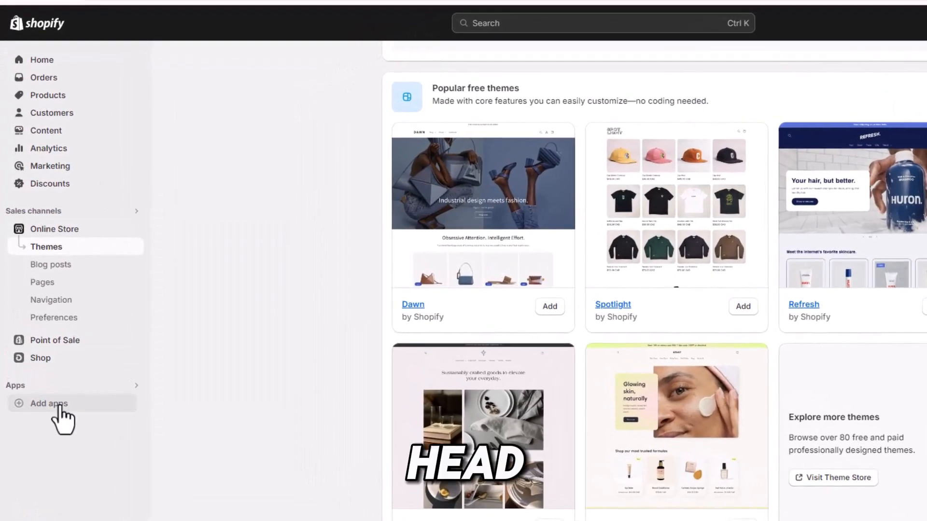
# Install the Judge.me Product Reviews app with English for the current theme, and enable its app embed.
pyautogui.click(59, 408)
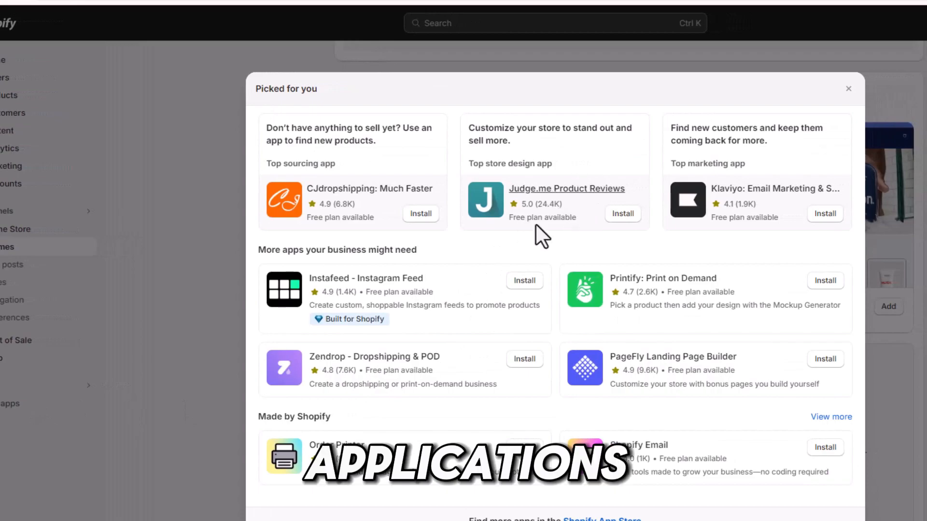
pyautogui.click(623, 215)
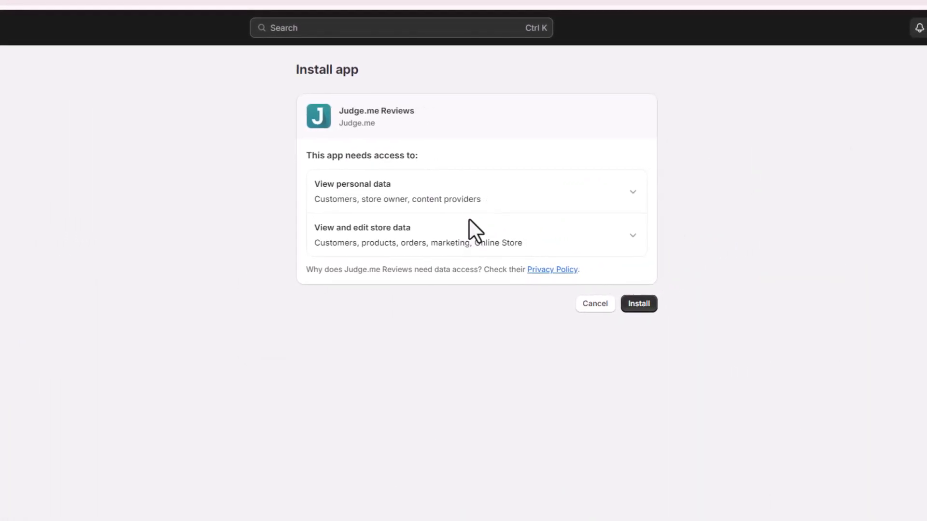
pyautogui.click(637, 305)
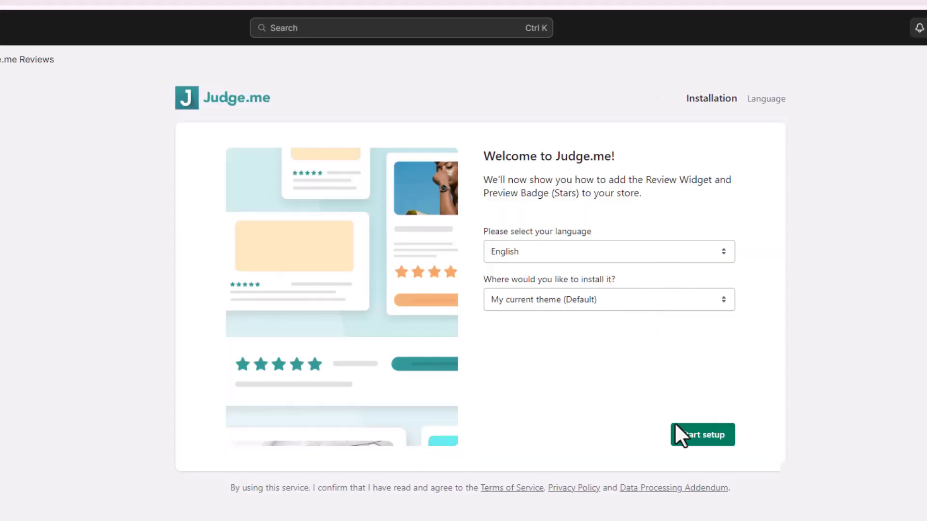
pyautogui.click(701, 436)
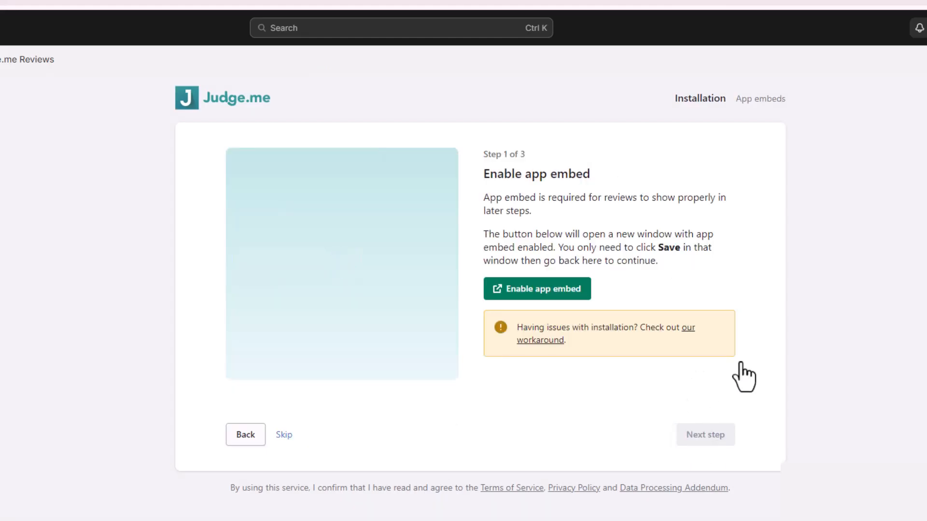
pyautogui.click(559, 290)
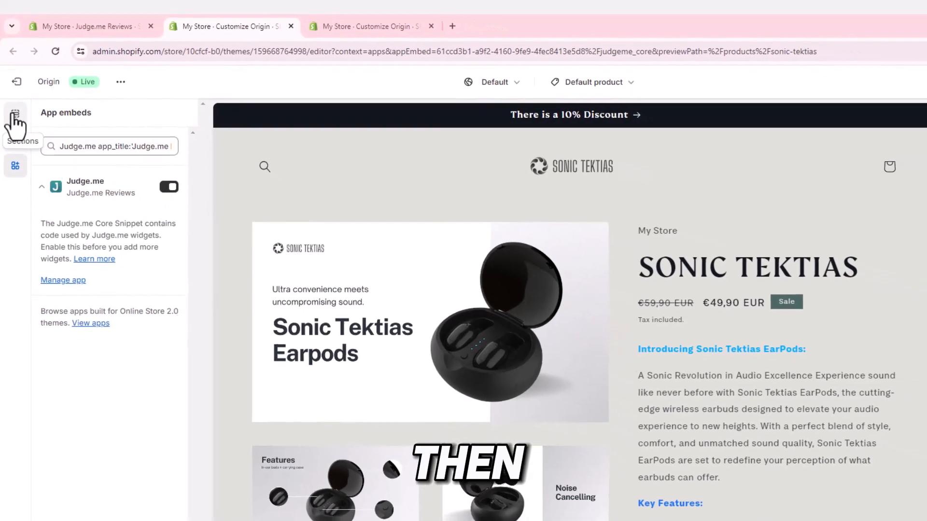
# Add the Judge.me Review Widget as a new section below Related products in the default product template.
pyautogui.click(17, 127)
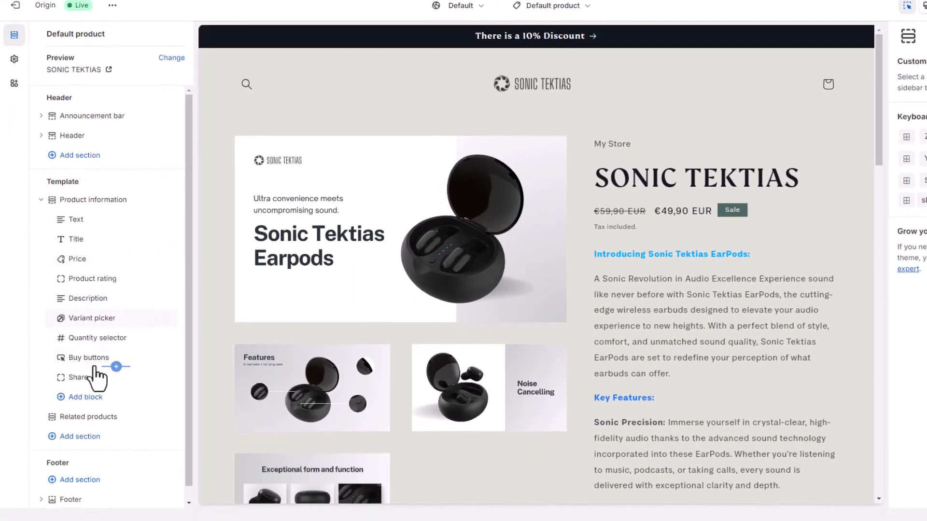
pyautogui.scroll(-1, 94, 424)
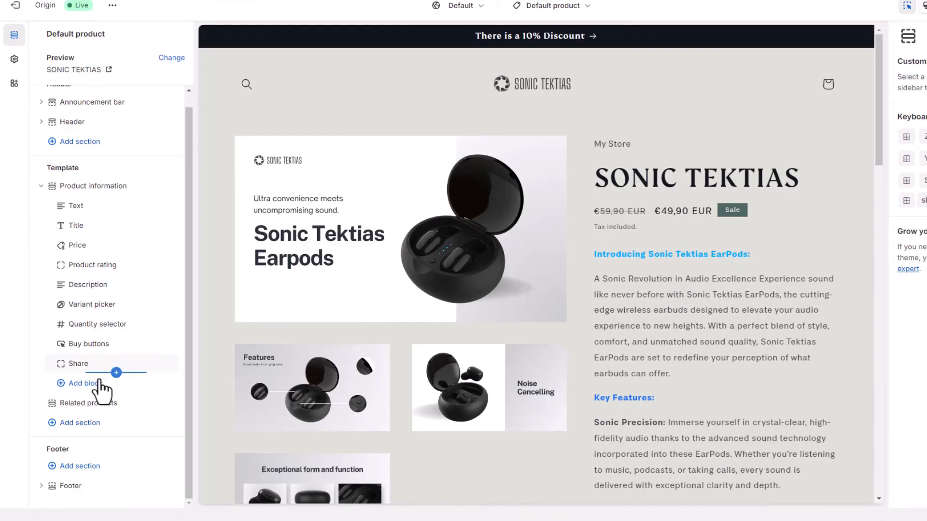
pyautogui.scroll(-5, 438, 428)
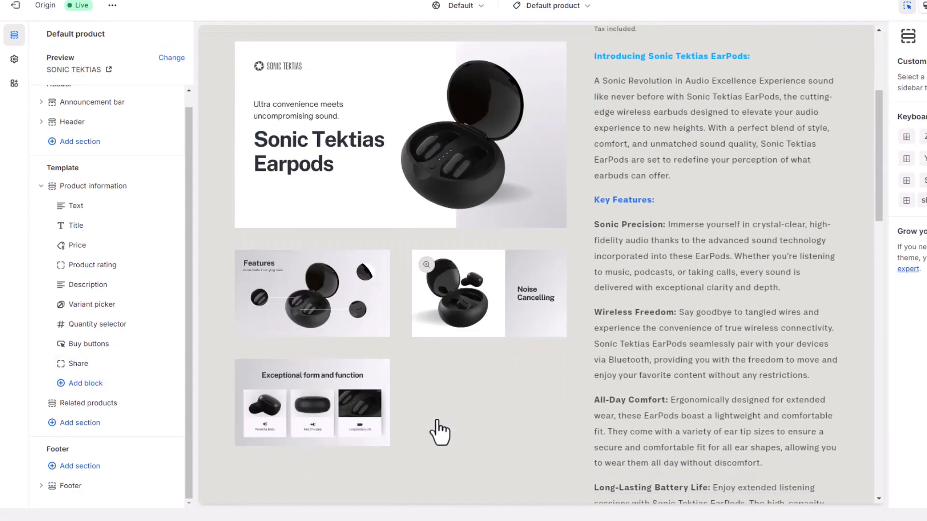
pyautogui.scroll(-10, 438, 428)
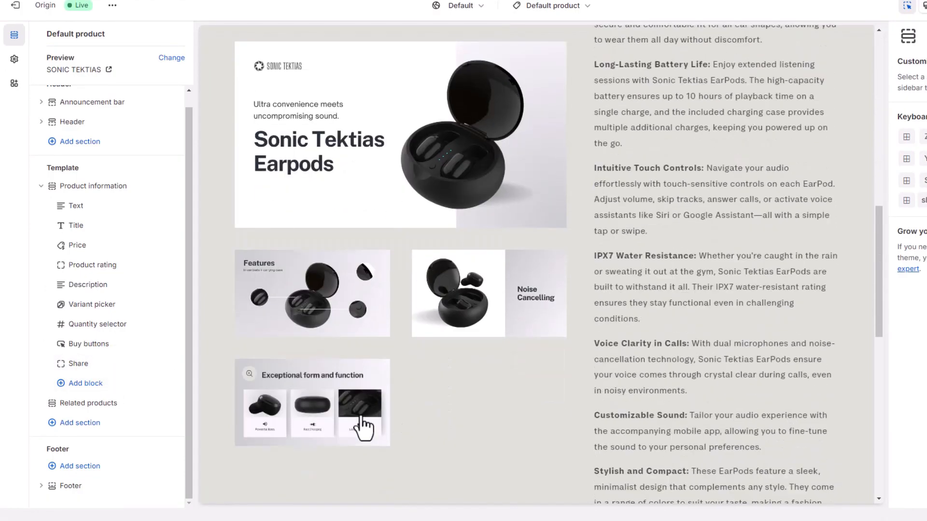
pyautogui.scroll(-4, 433, 399)
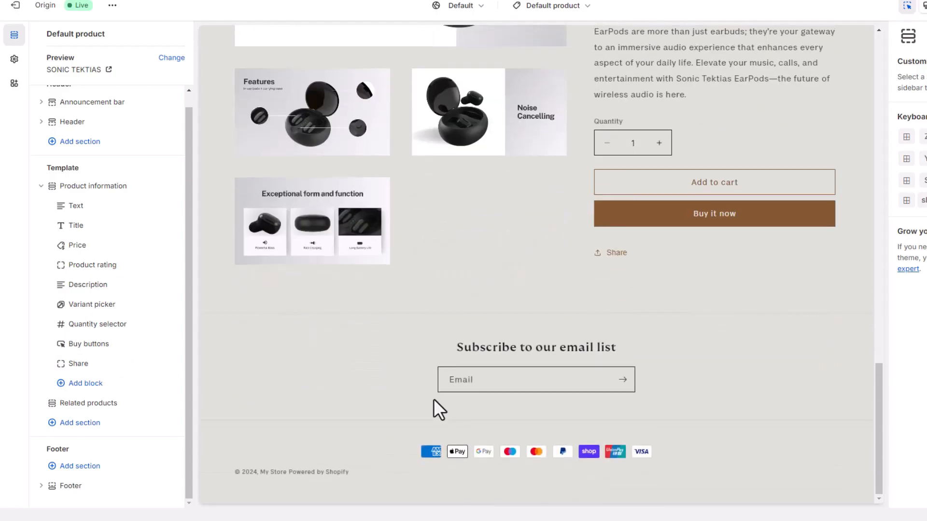
pyautogui.click(80, 423)
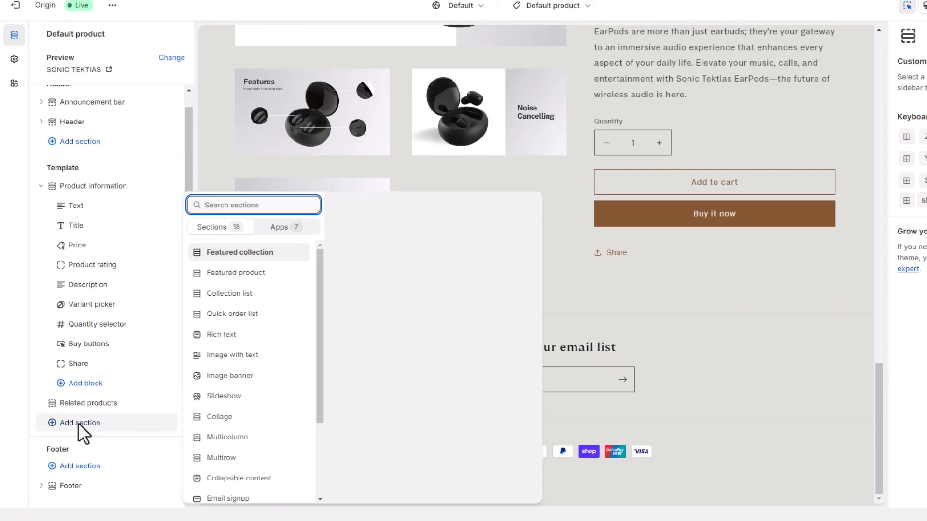
pyautogui.click(280, 229)
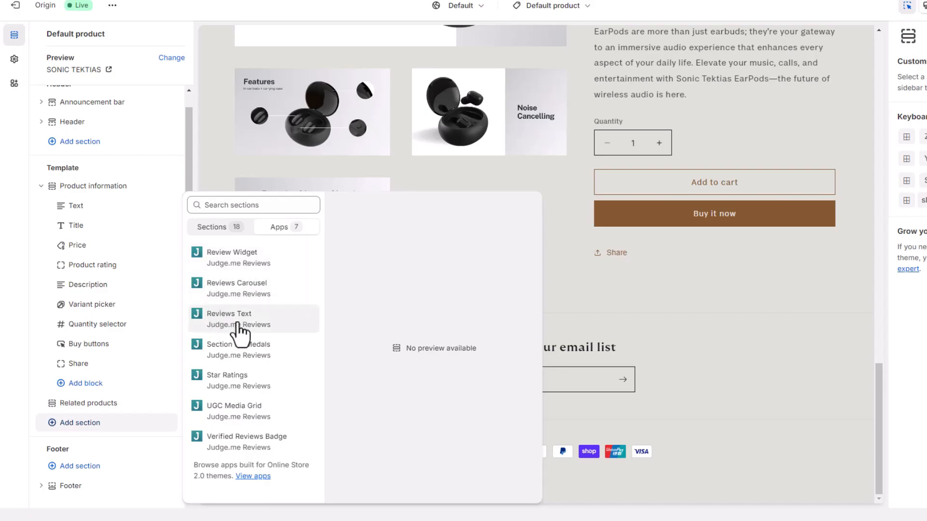
pyautogui.click(231, 256)
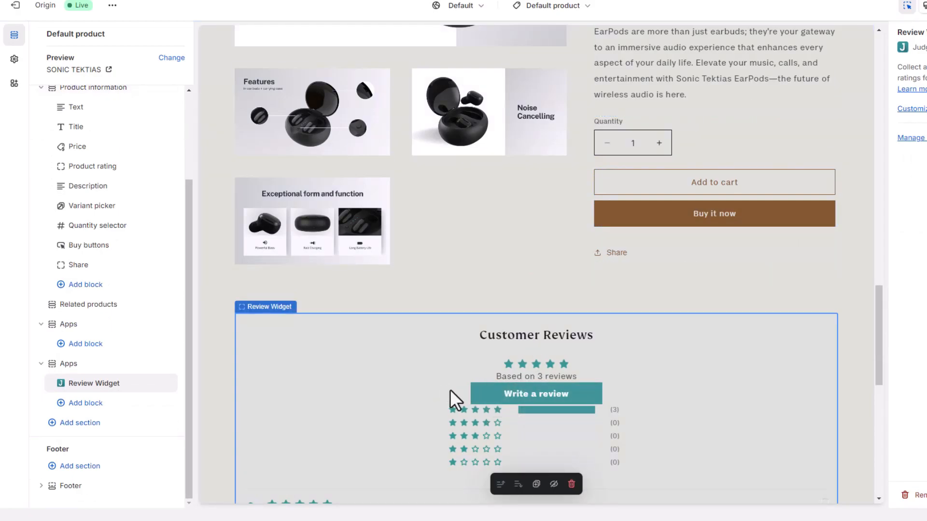
# Check the Customer Reviews section on the product page and save the product template.
pyautogui.scroll(-3, 450, 389)
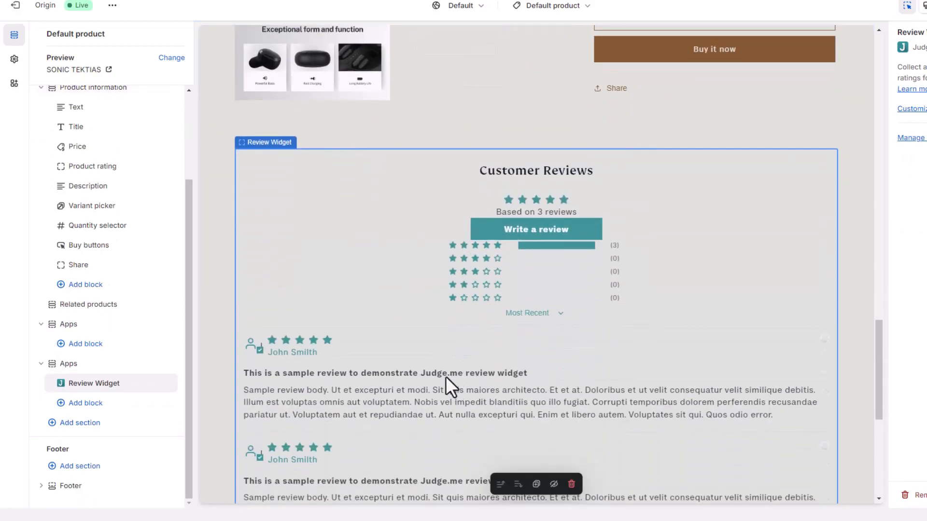
pyautogui.scroll(-2, 445, 375)
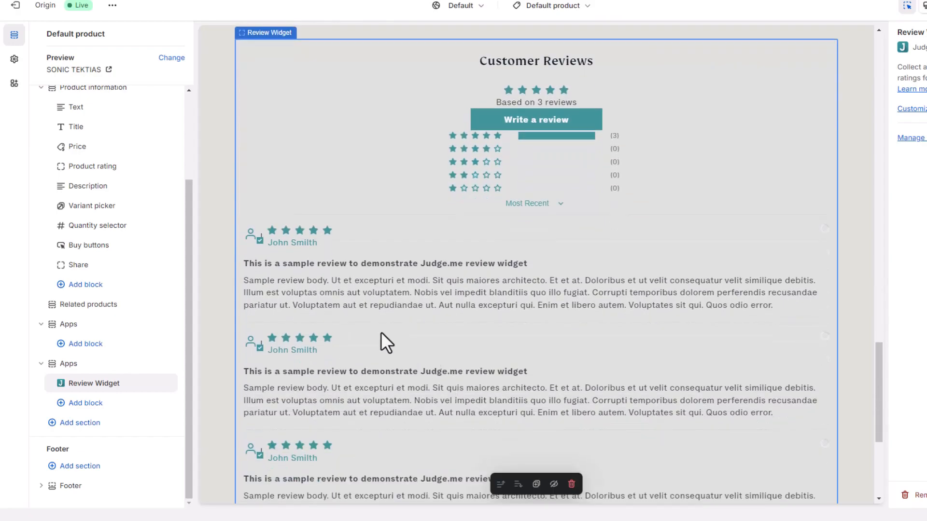
pyautogui.scroll(-3, 381, 333)
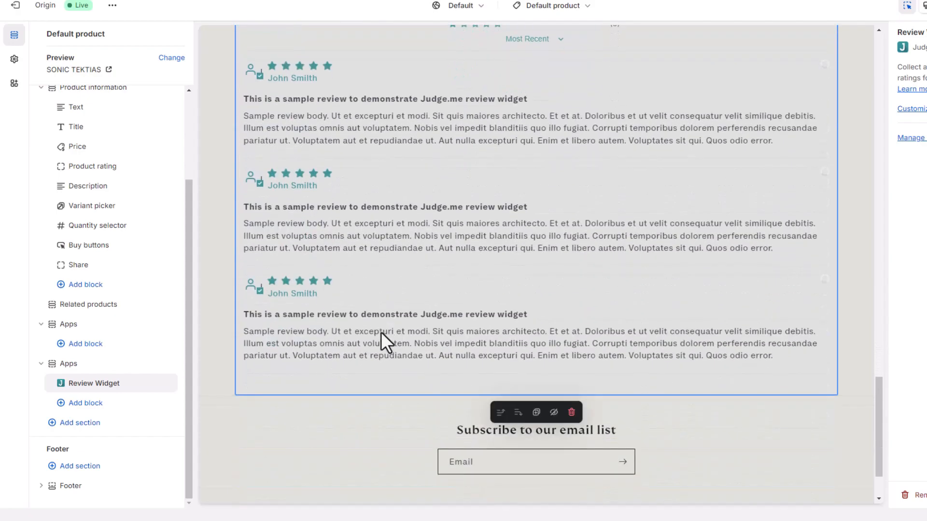
pyautogui.scroll(-2, 381, 333)
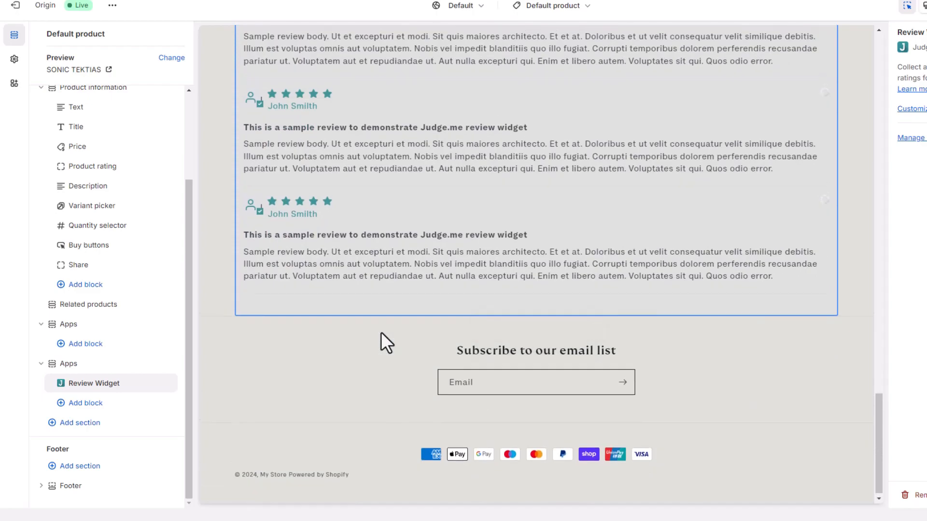
pyautogui.scroll(5, 381, 333)
pyautogui.scroll(10, 381, 333)
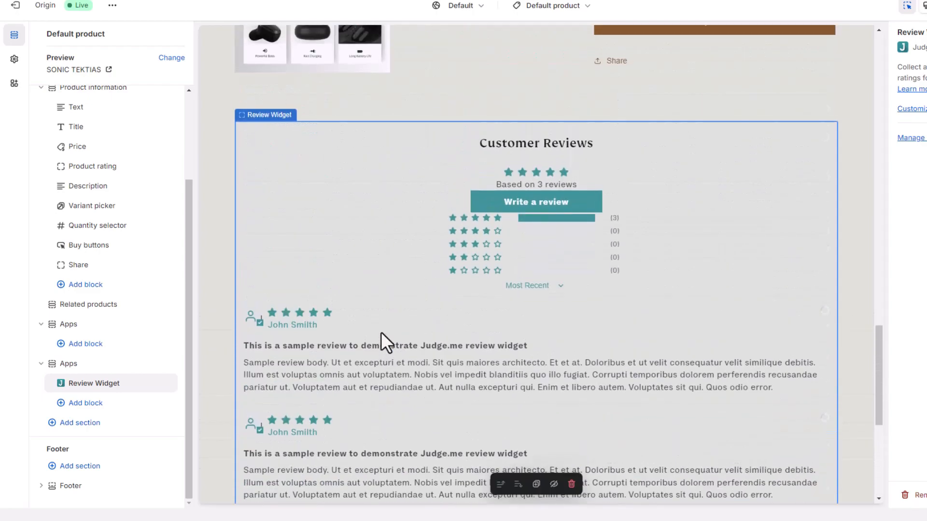
pyautogui.scroll(10, 381, 332)
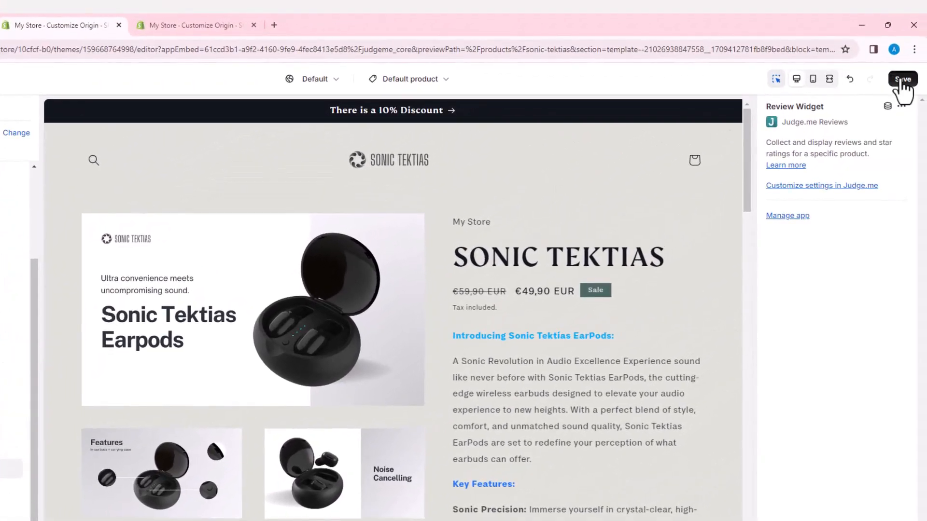
pyautogui.click(900, 80)
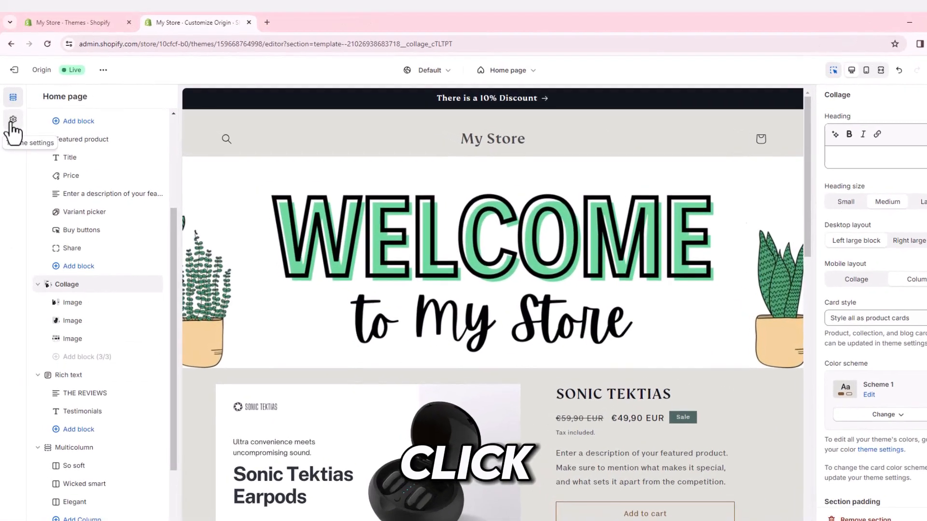
# Upload SONIC TEKTIAS.png and set it as the store logo in the home page's theme settings.
pyautogui.click(13, 114)
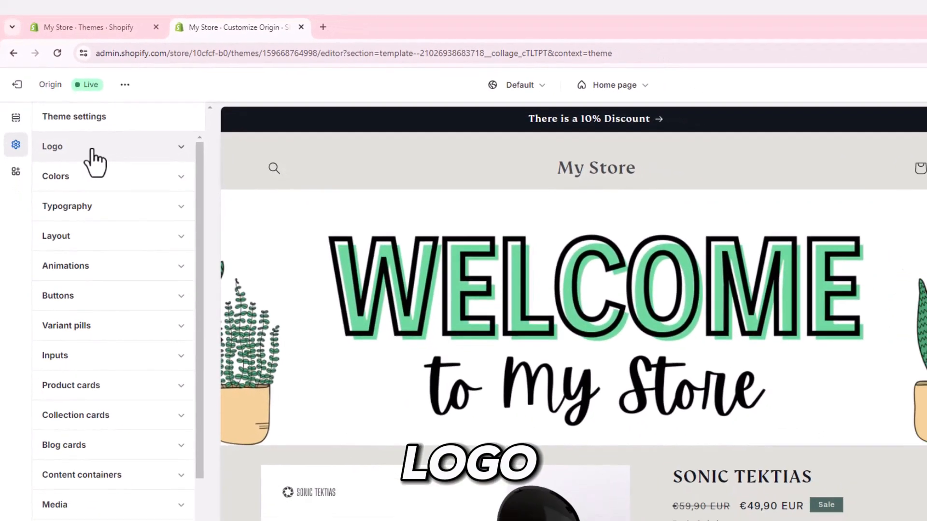
pyautogui.click(99, 167)
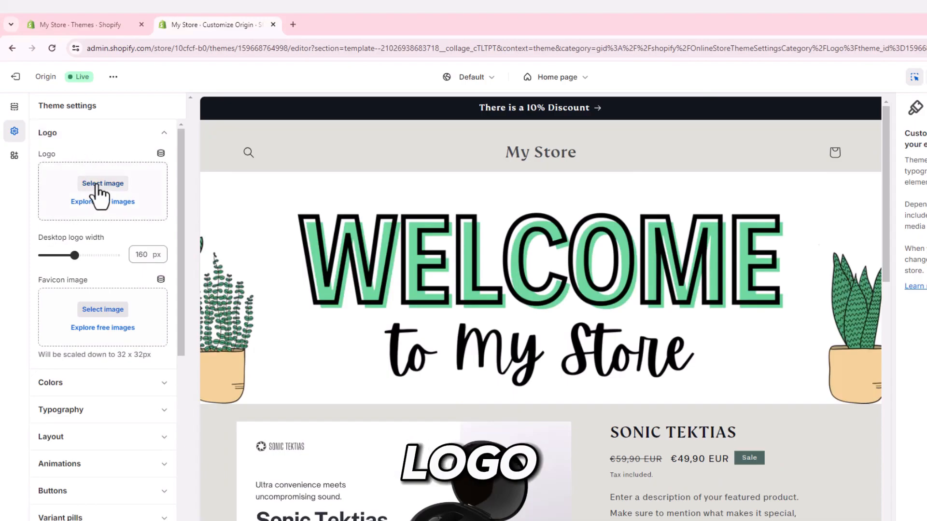
pyautogui.click(98, 184)
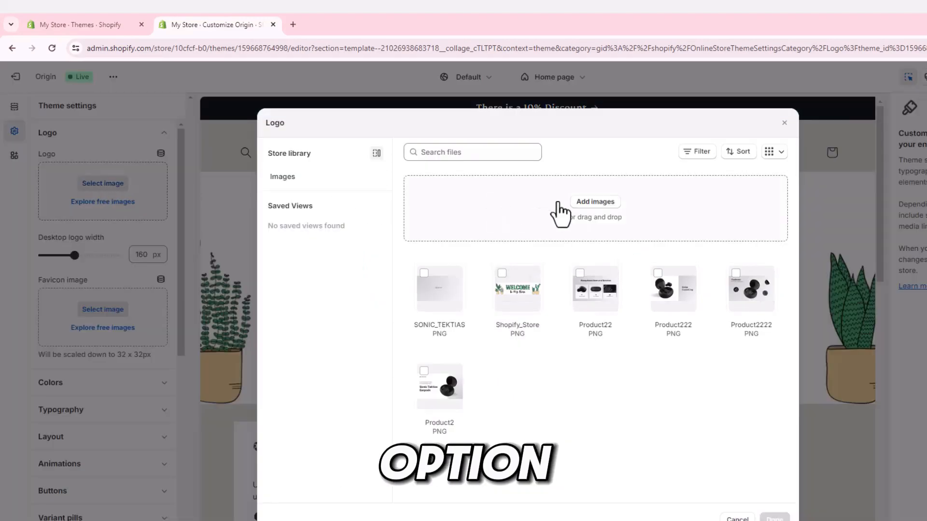
pyautogui.click(593, 207)
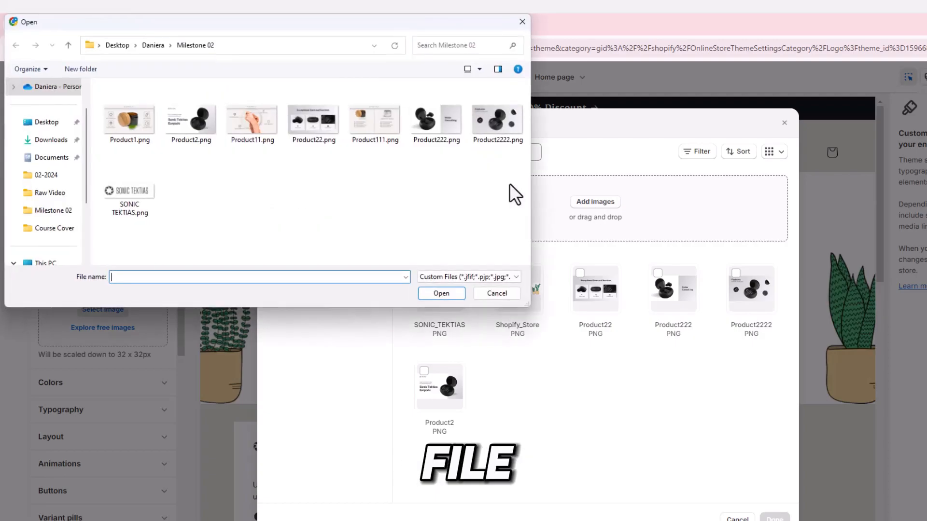
pyautogui.click(132, 190)
pyautogui.click(436, 292)
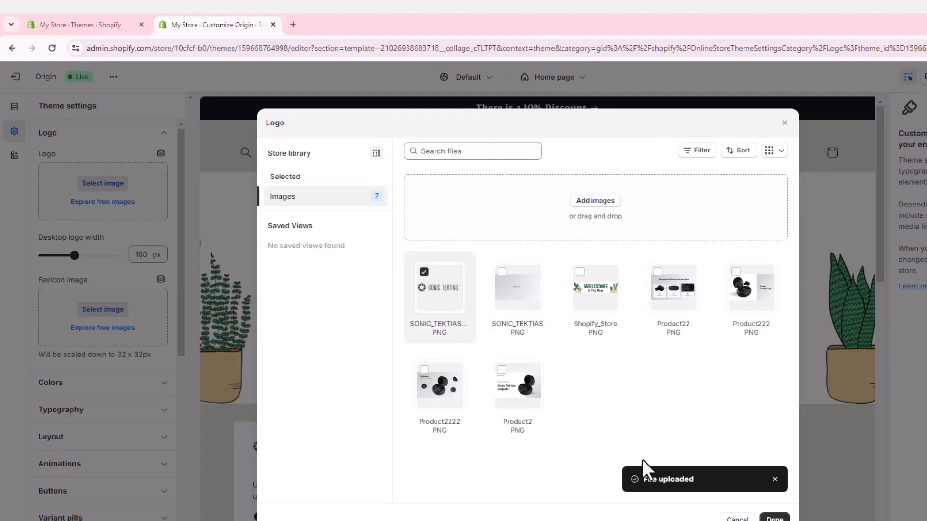
pyautogui.click(774, 518)
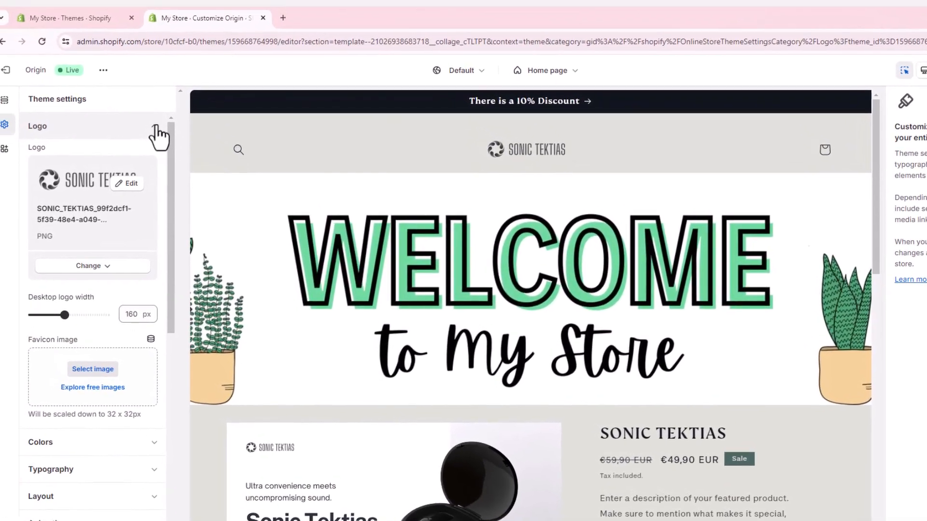
pyautogui.click(155, 127)
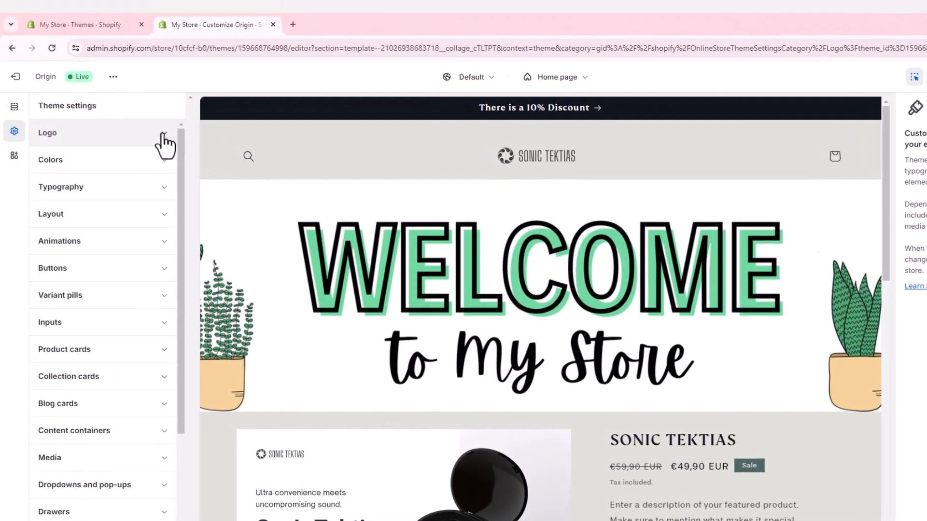
# Examine the theme's color schemes and the individual colors of Scheme 1, and open the typography settings.
pyautogui.click(162, 166)
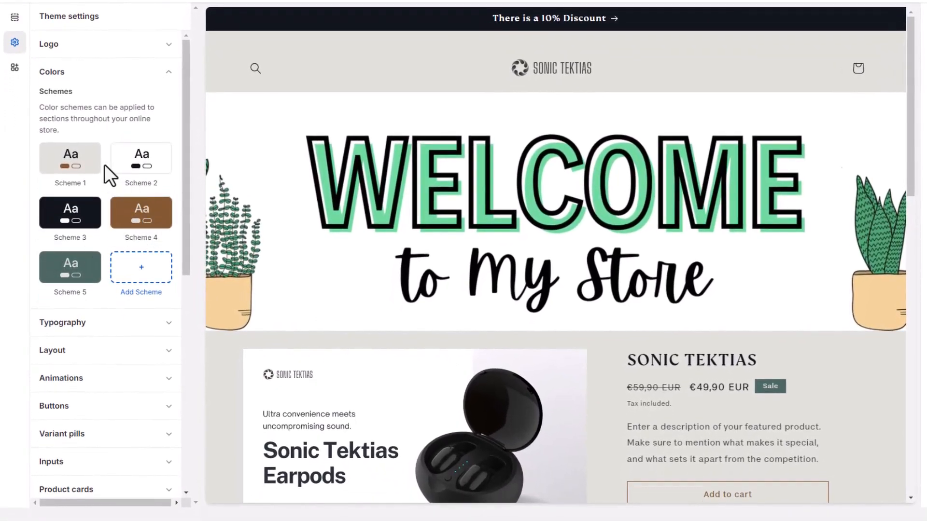
pyautogui.click(95, 168)
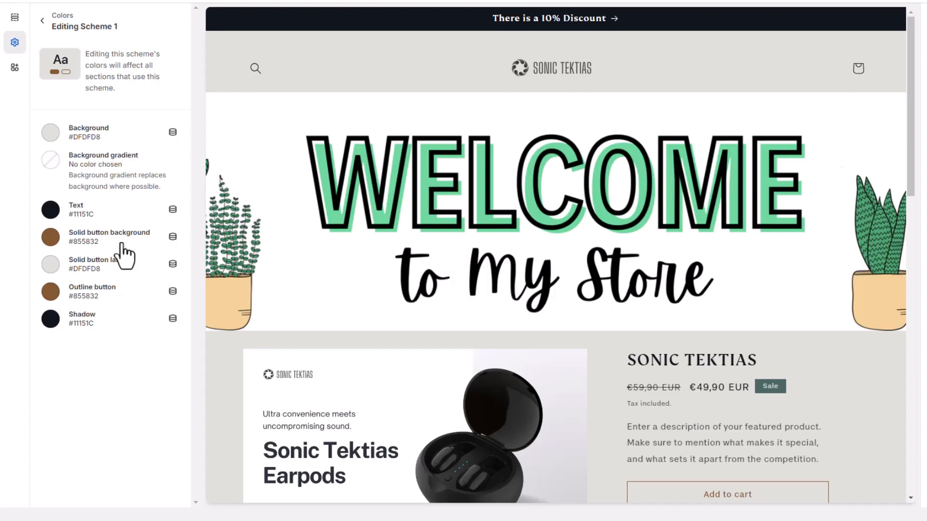
pyautogui.click(42, 21)
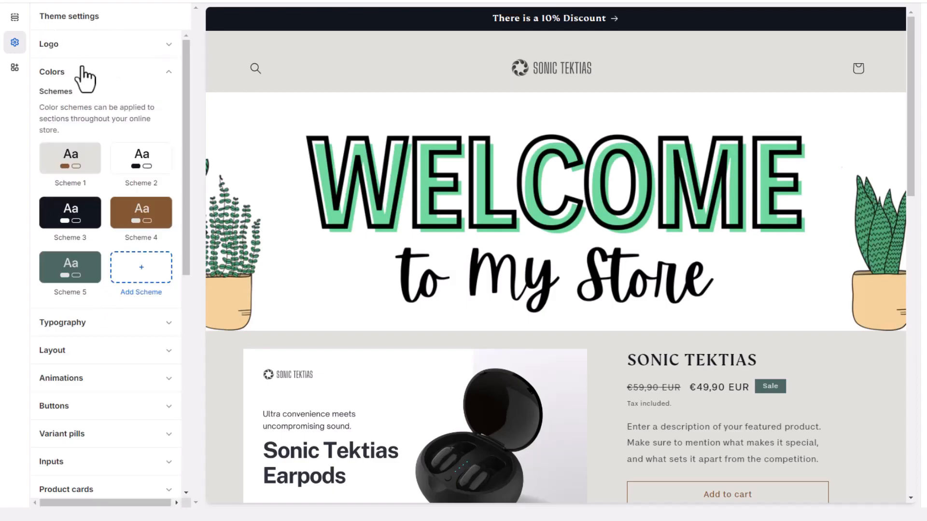
pyautogui.click(164, 76)
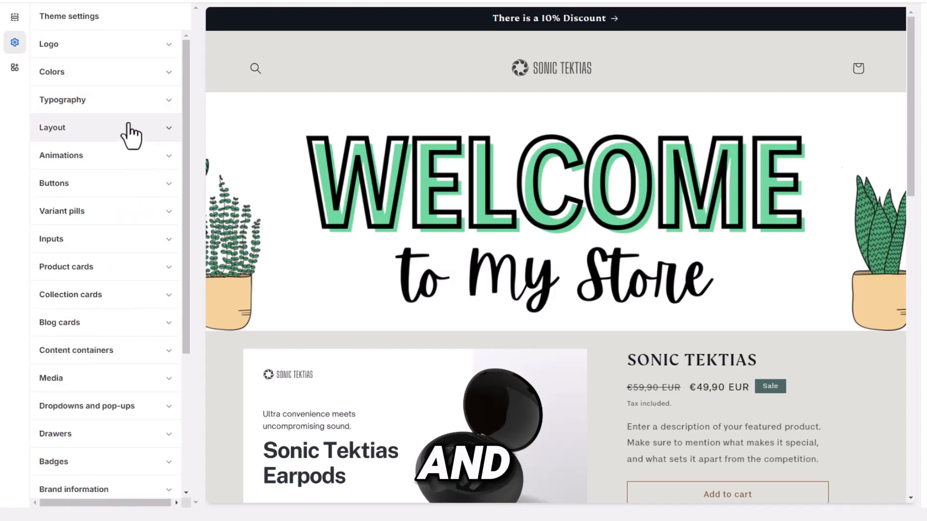
pyautogui.click(136, 119)
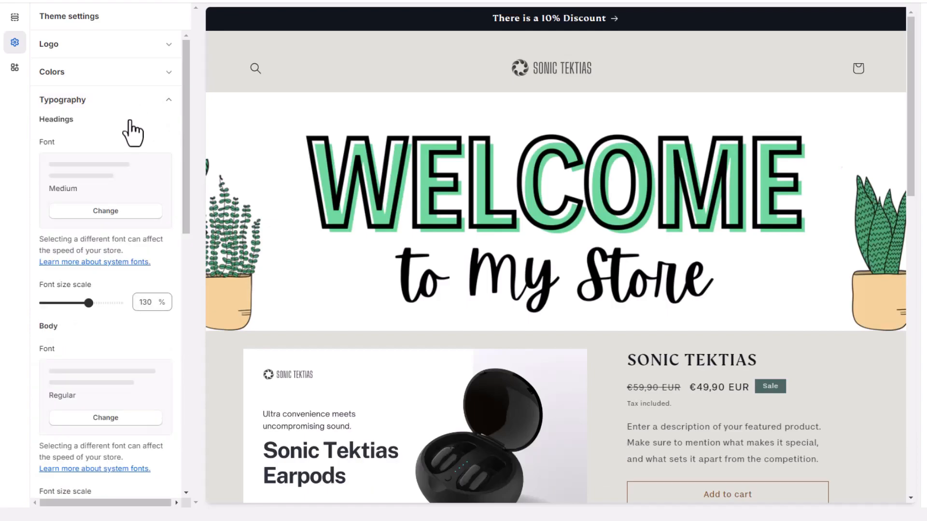
# Browse the fonts available for headings in the typography settings and close the font selection without changing it.
pyautogui.moveTo(49, 170); pyautogui.dragTo(140, 169)
pyautogui.click(140, 170)
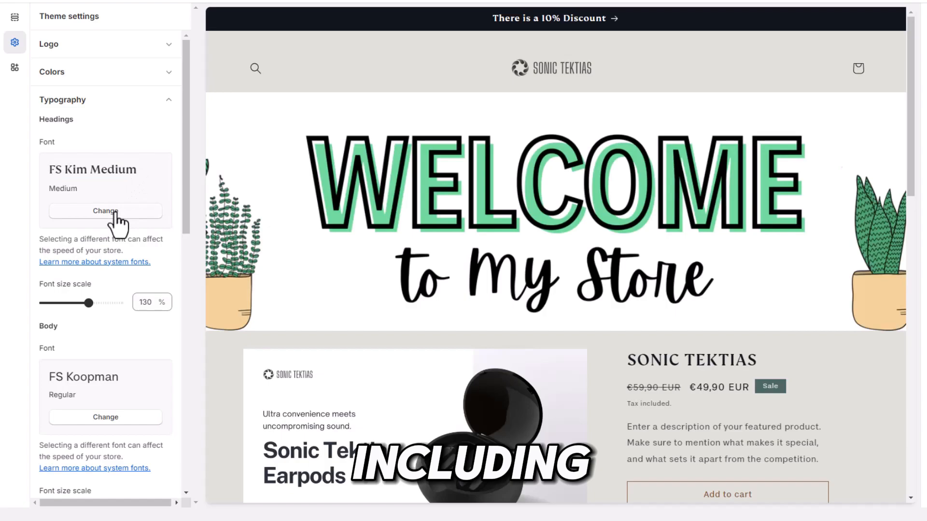
pyautogui.moveTo(50, 188); pyautogui.dragTo(76, 189)
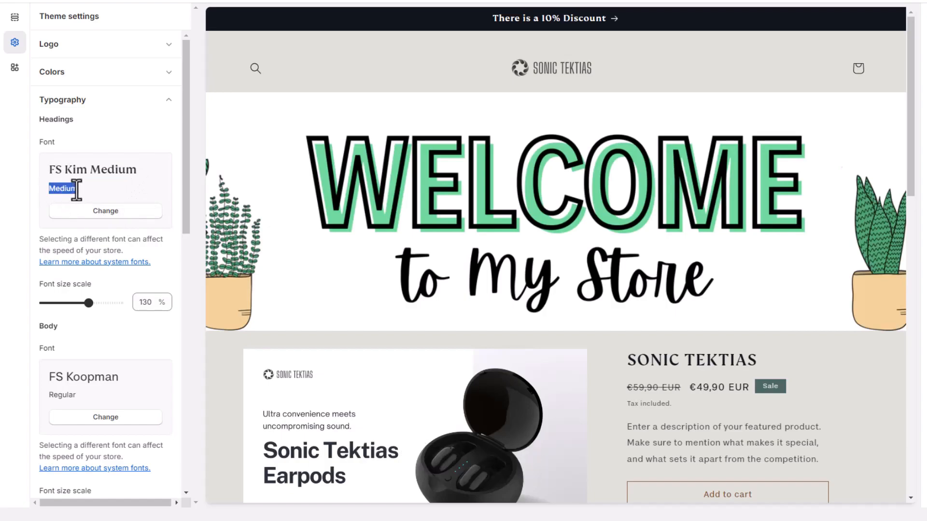
pyautogui.click(101, 213)
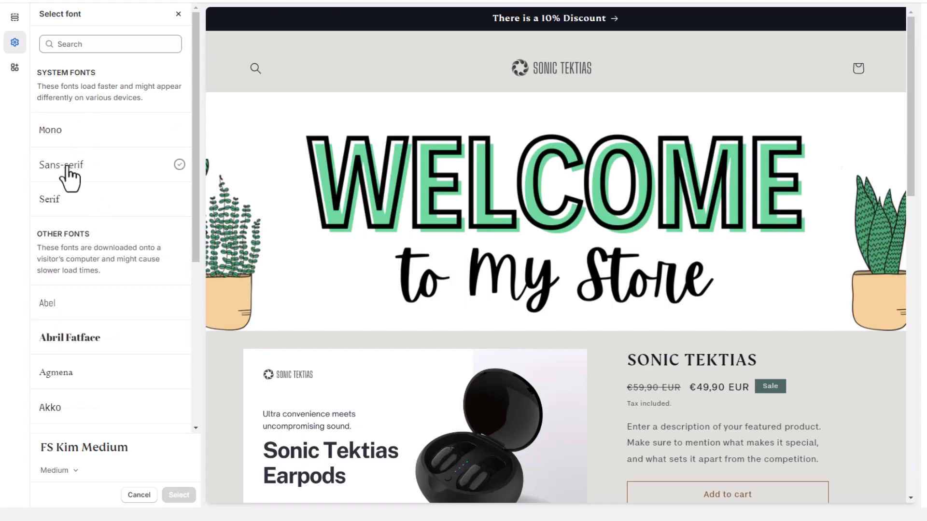
pyautogui.scroll(-6, 76, 209)
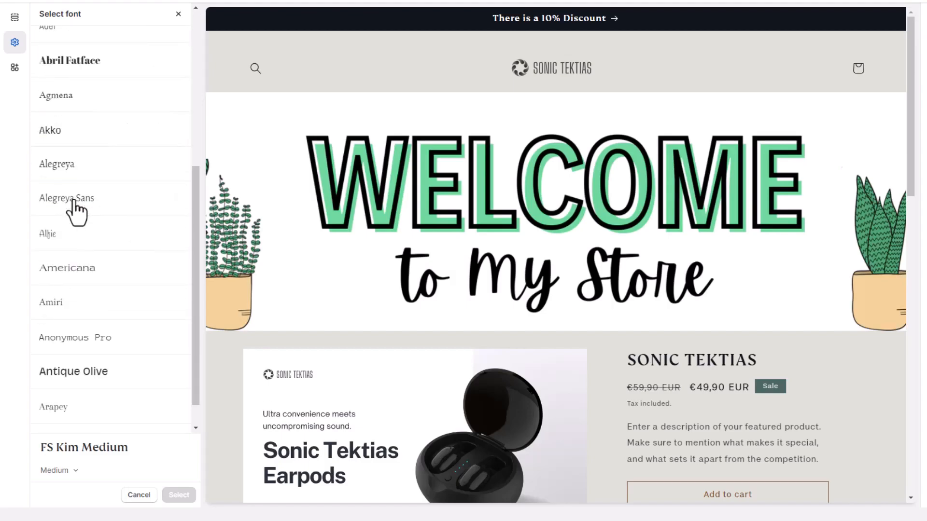
pyautogui.scroll(-10, 75, 209)
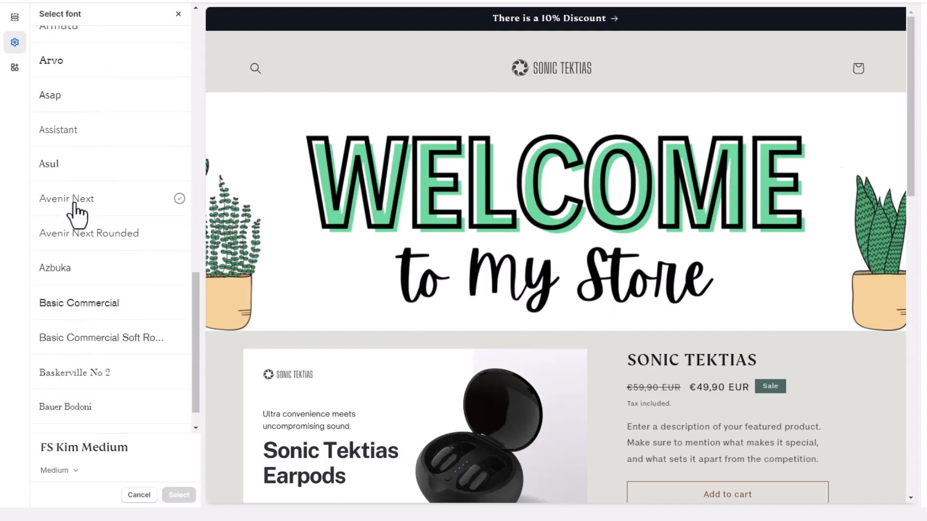
pyautogui.scroll(15, 75, 338)
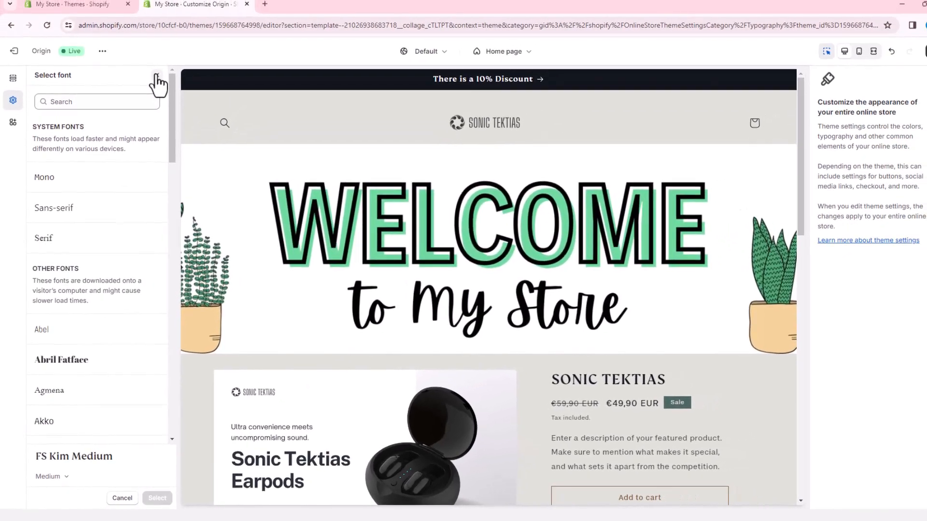
pyautogui.click(179, 14)
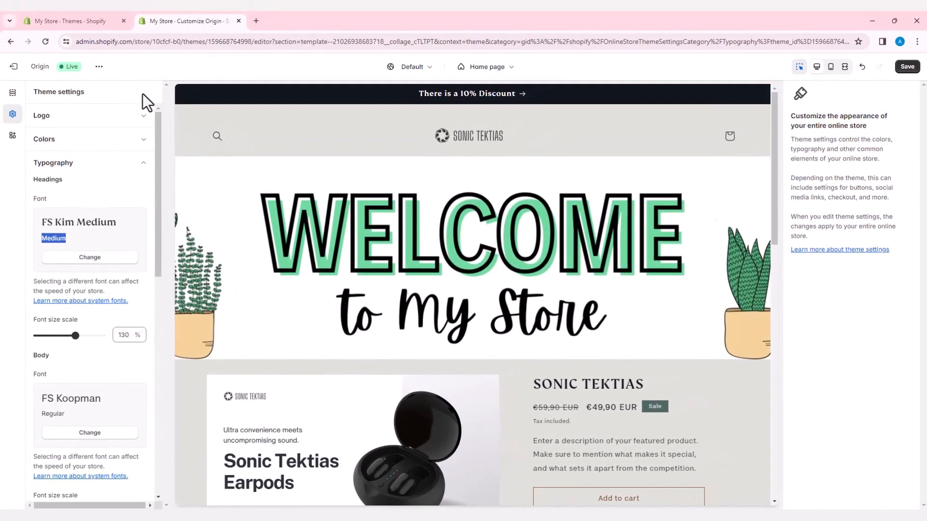
pyautogui.click(141, 169)
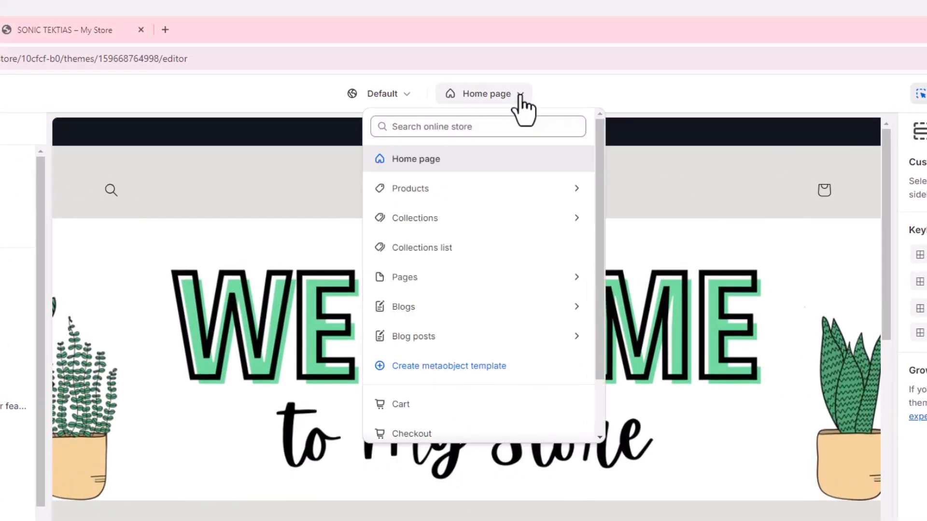
# Open the default product template and review its images, description, purchase options and customer reviews.
pyautogui.click(435, 192)
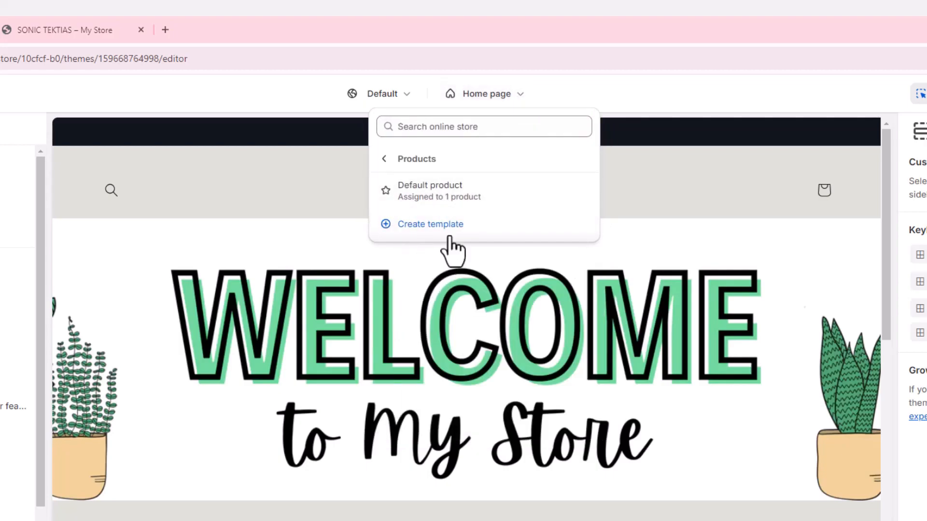
pyautogui.click(451, 190)
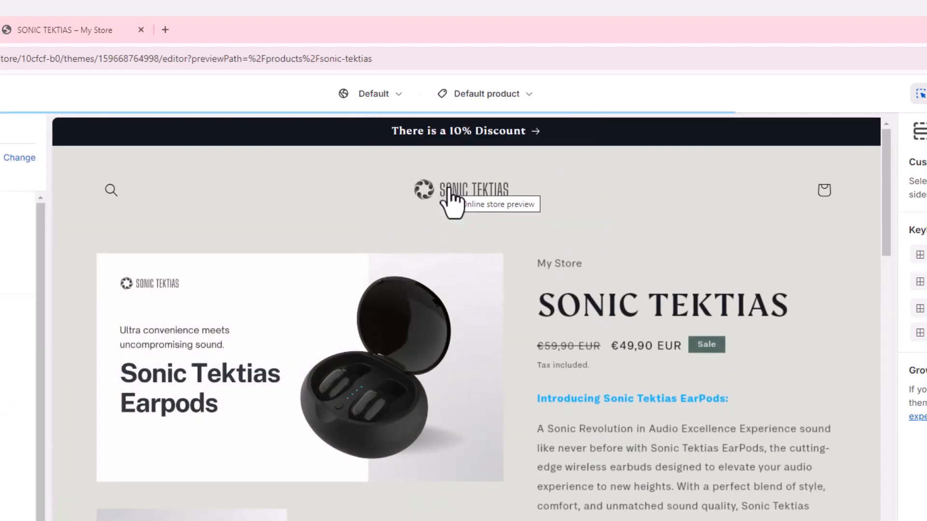
pyautogui.scroll(-10, 519, 401)
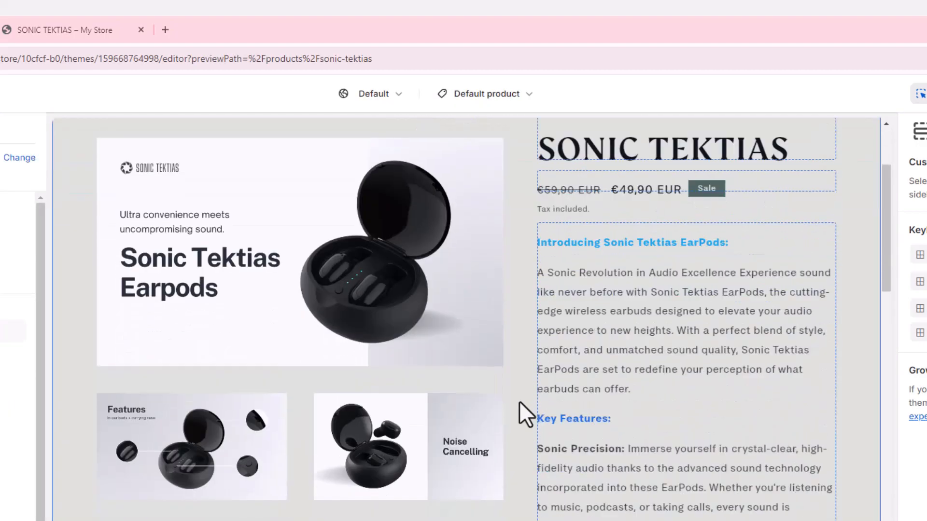
pyautogui.scroll(-12, 517, 404)
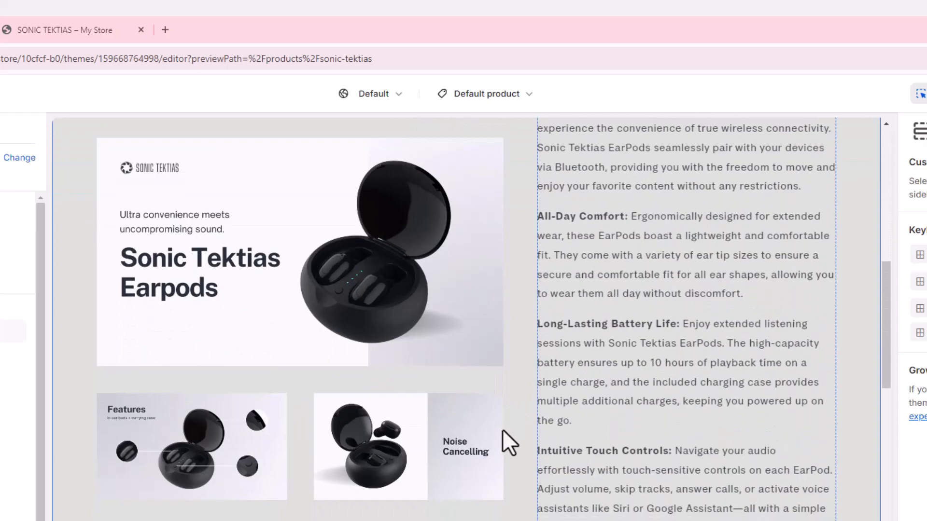
pyautogui.scroll(-4, 570, 442)
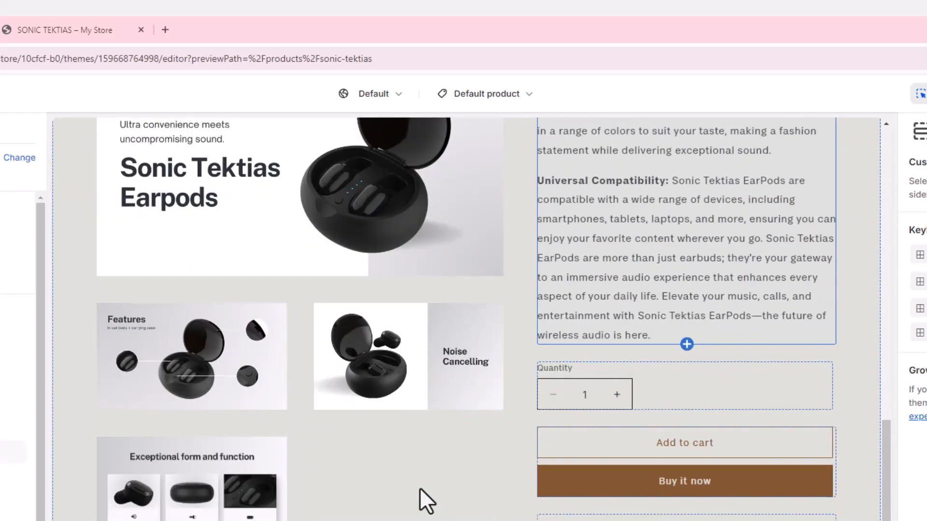
pyautogui.scroll(-6, 431, 462)
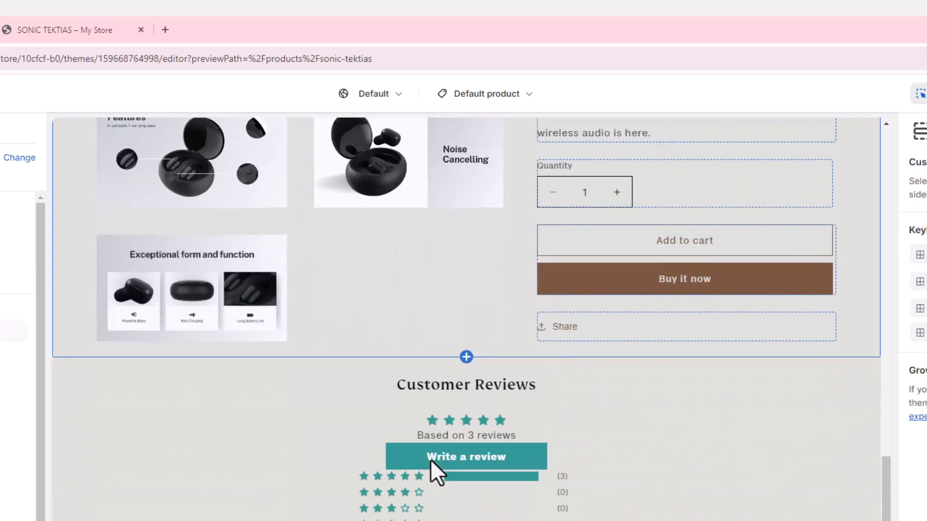
pyautogui.scroll(-3, 430, 460)
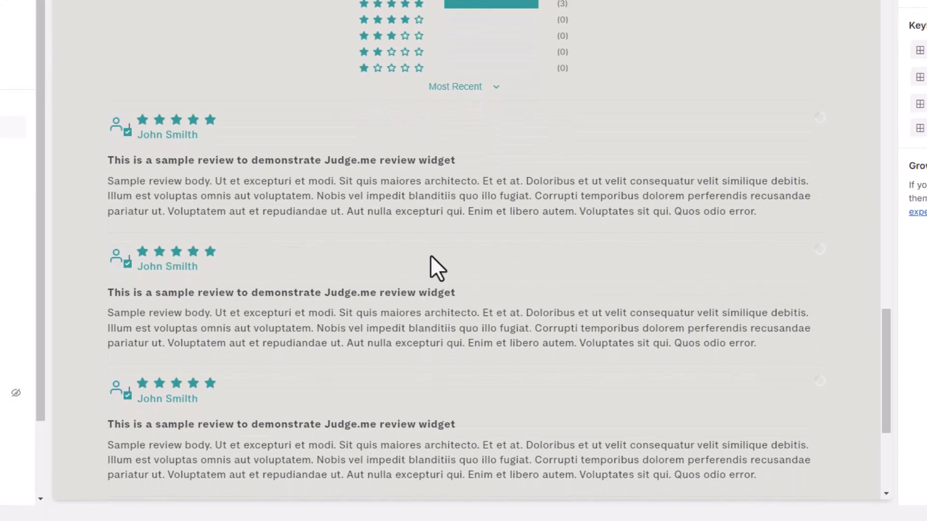
pyautogui.scroll(-5, 430, 255)
pyautogui.scroll(15, 430, 255)
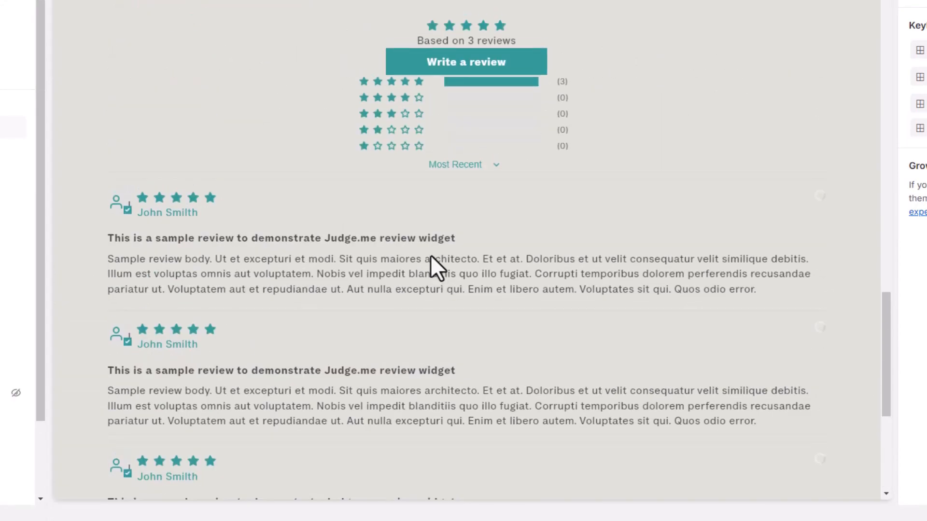
pyautogui.scroll(10, 430, 255)
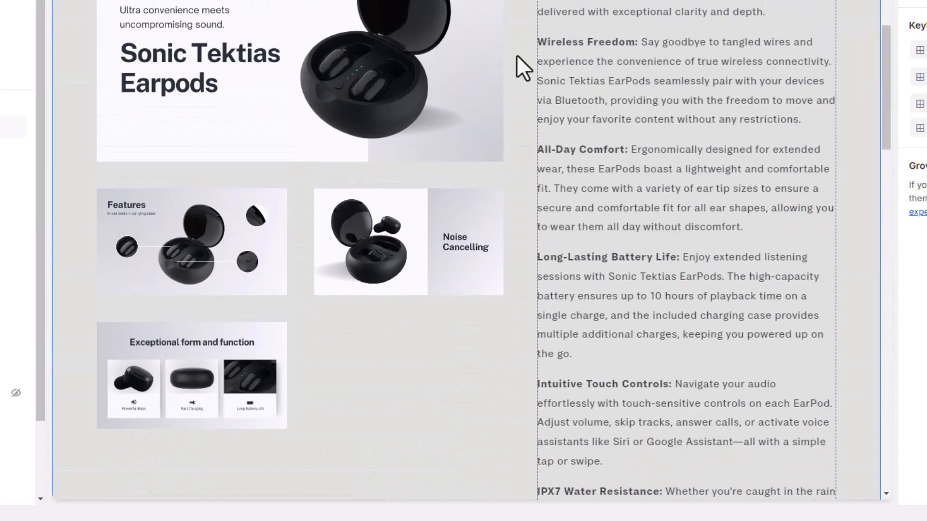
pyautogui.scroll(10, 622, 53)
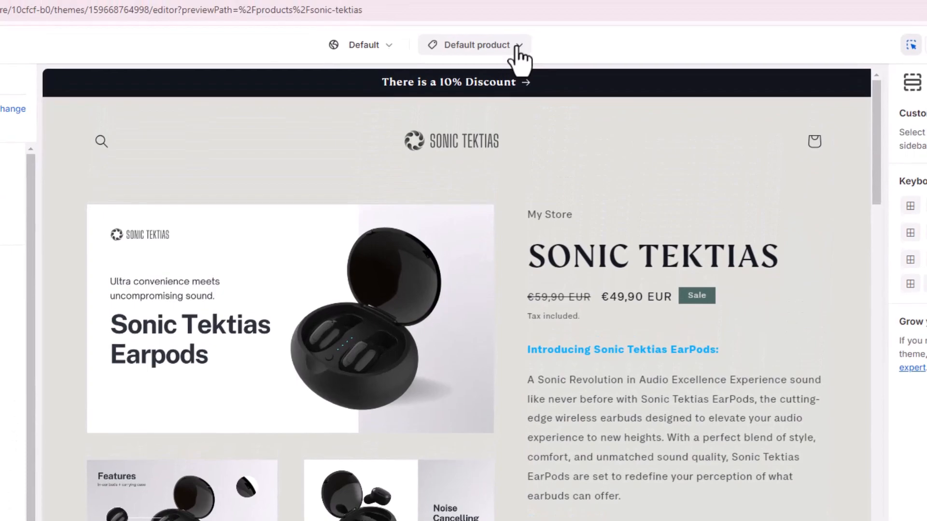
# Open the default collection template and look over its banner and product grid.
pyautogui.click(517, 45)
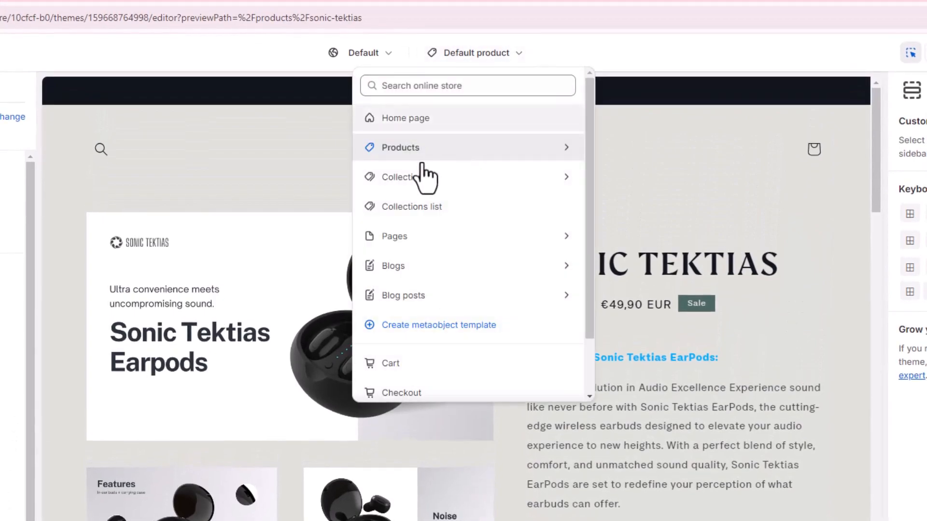
pyautogui.click(405, 178)
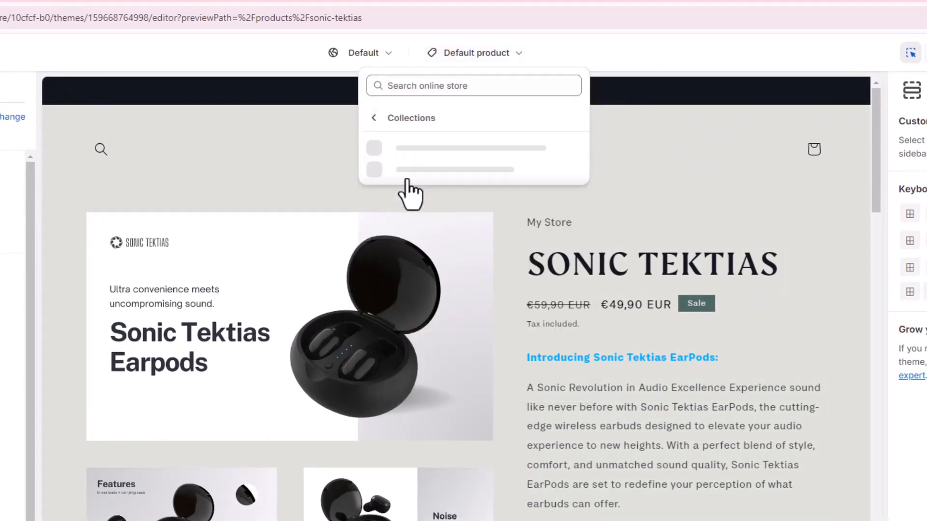
pyautogui.click(415, 151)
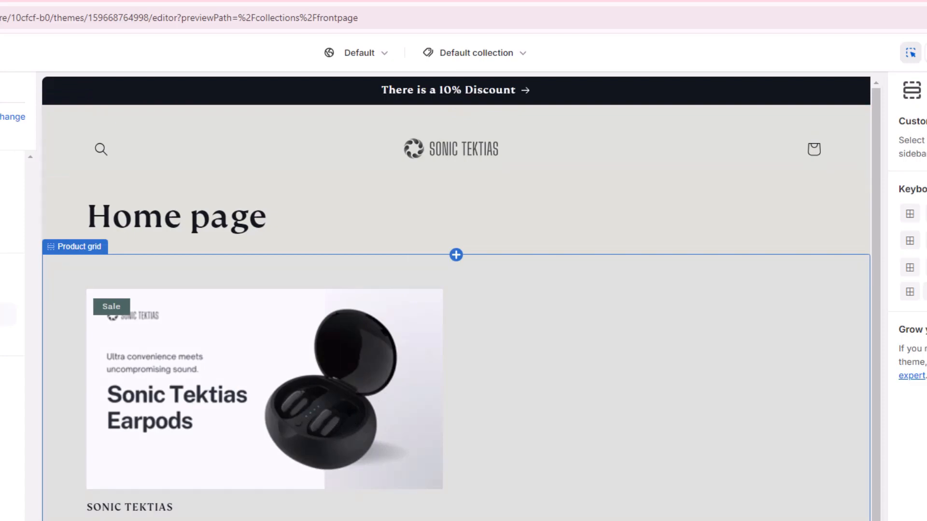
pyautogui.scroll(-3, 458, 520)
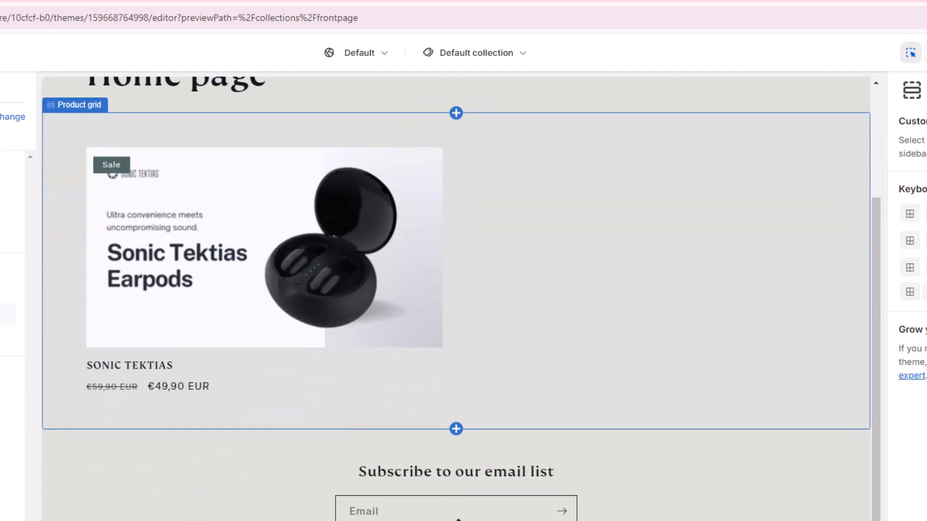
pyautogui.scroll(3, 457, 519)
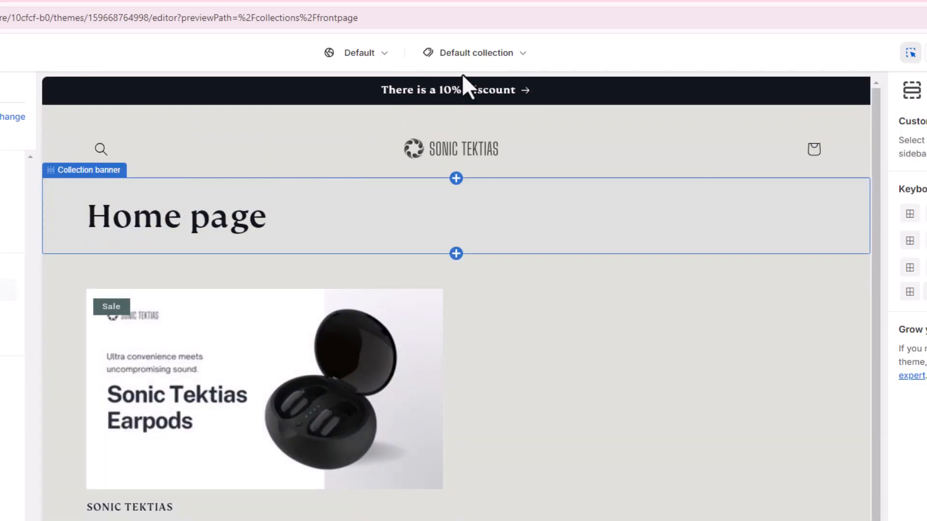
# Open the contact page template to view its form.
pyautogui.click(522, 54)
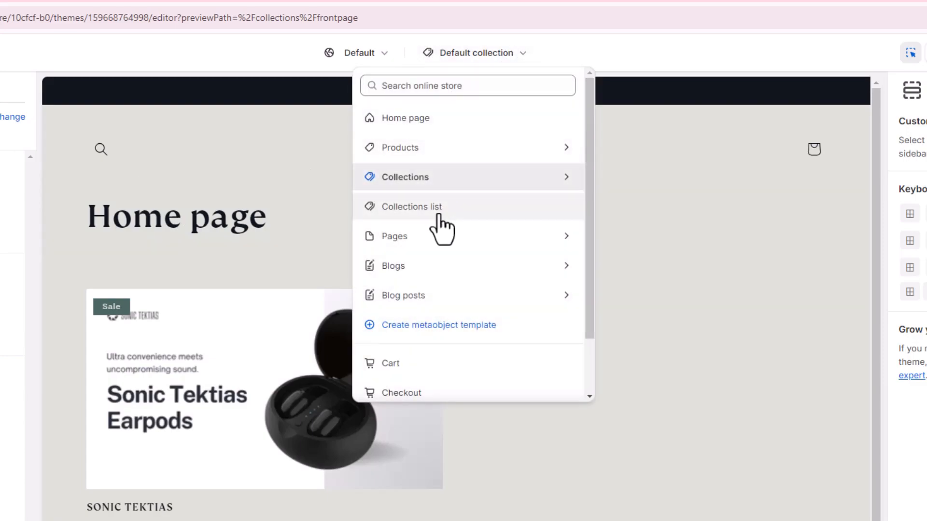
pyautogui.click(408, 241)
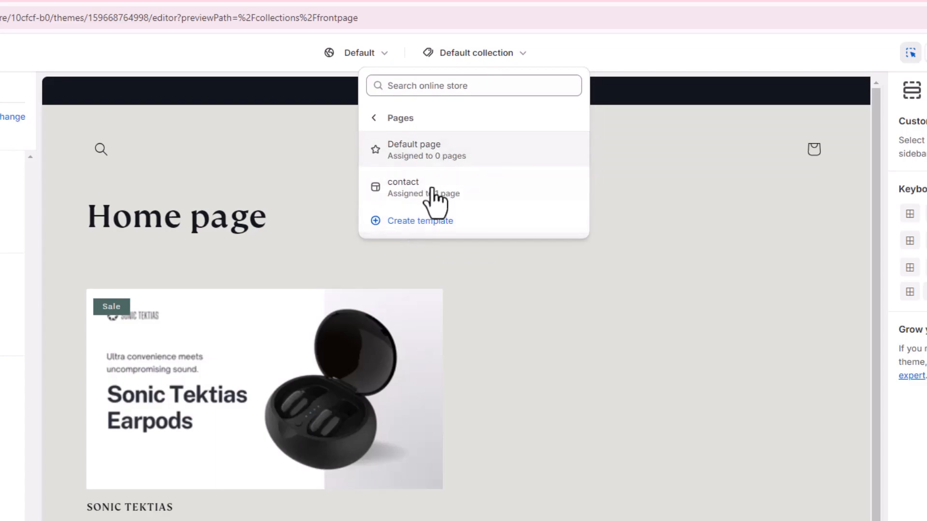
pyautogui.click(463, 207)
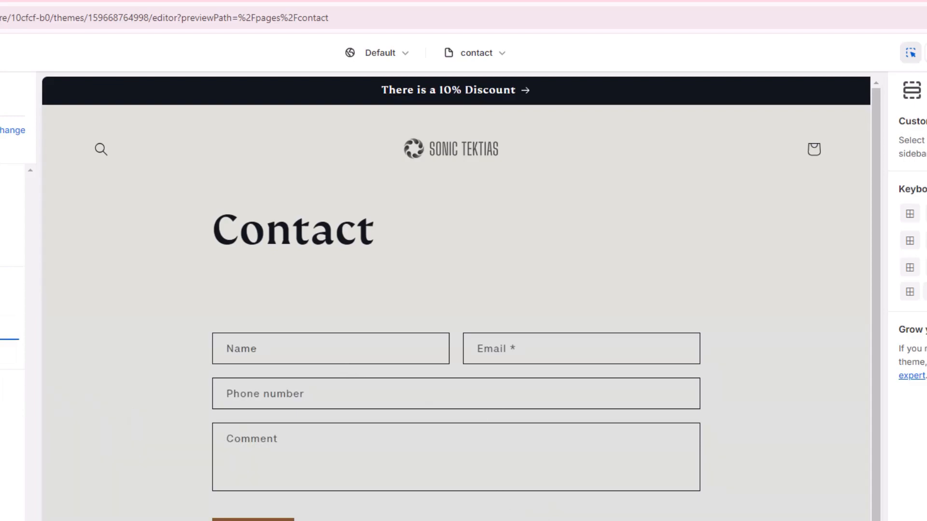
# Switch the theme editor from the contact page to the Checkout page.
pyautogui.click(497, 53)
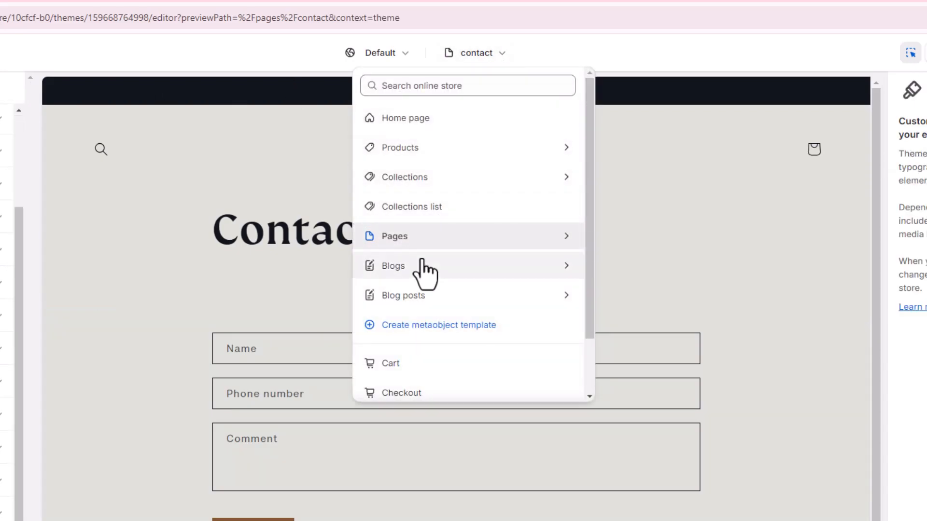
pyautogui.scroll(-2, 432, 363)
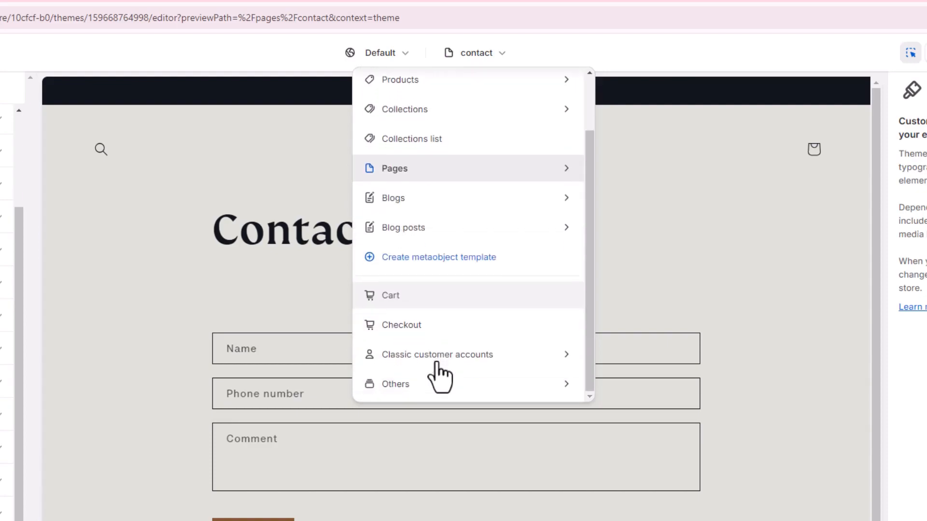
pyautogui.click(428, 332)
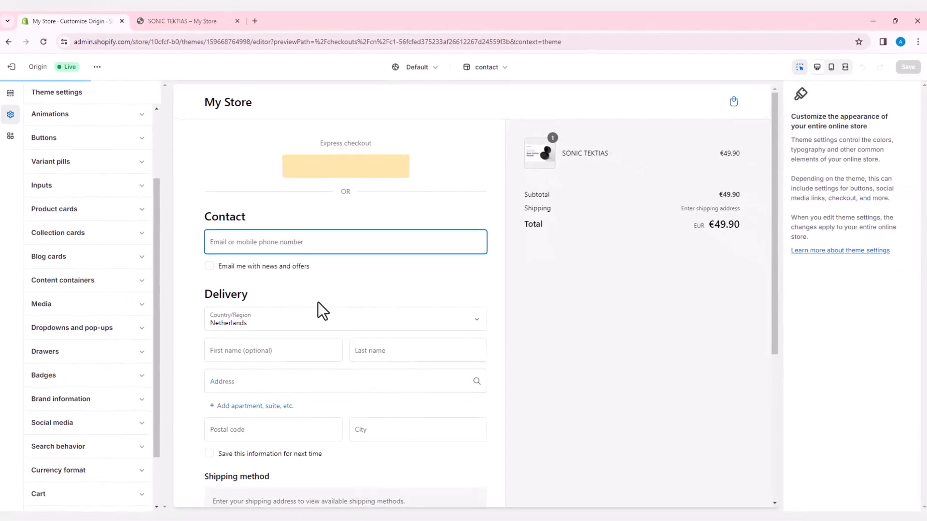
# Add the SONIC TEKTIAS logo in the Checkout theme settings, with its position set to Right and its size to Large.
pyautogui.scroll(-3, 93, 296)
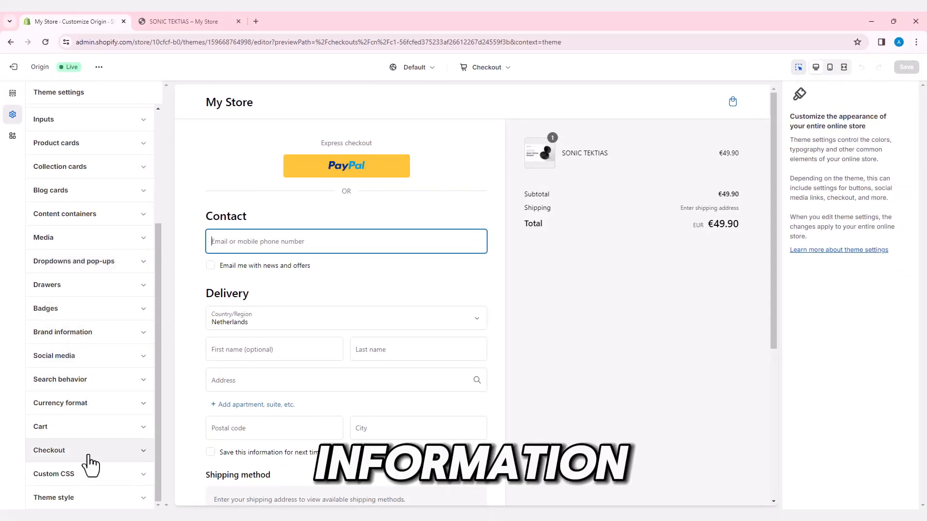
pyautogui.click(89, 451)
pyautogui.scroll(-4, 94, 434)
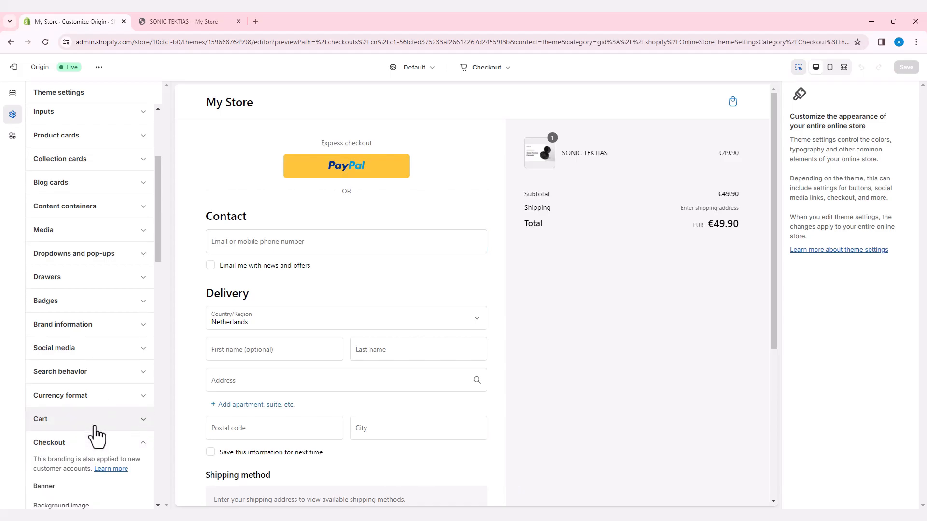
pyautogui.scroll(-1, 97, 433)
pyautogui.scroll(-1, 89, 373)
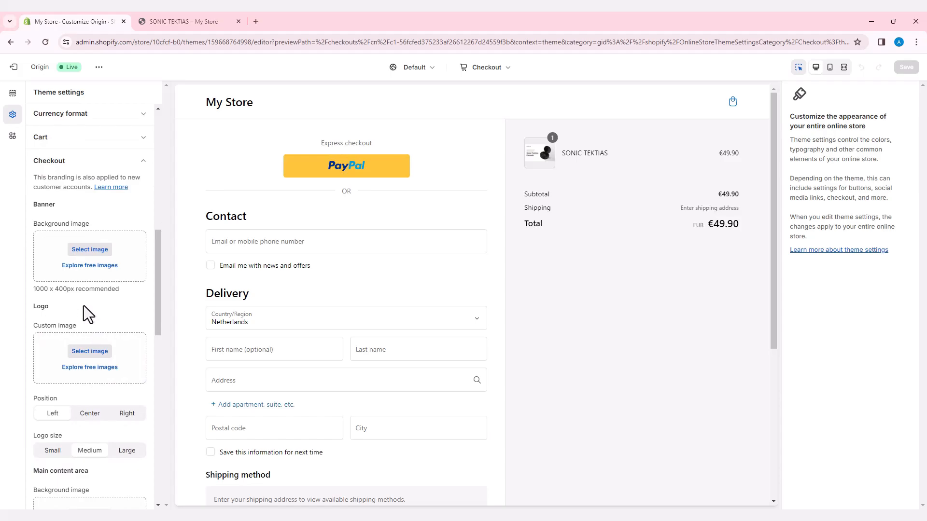
pyautogui.scroll(-1, 83, 305)
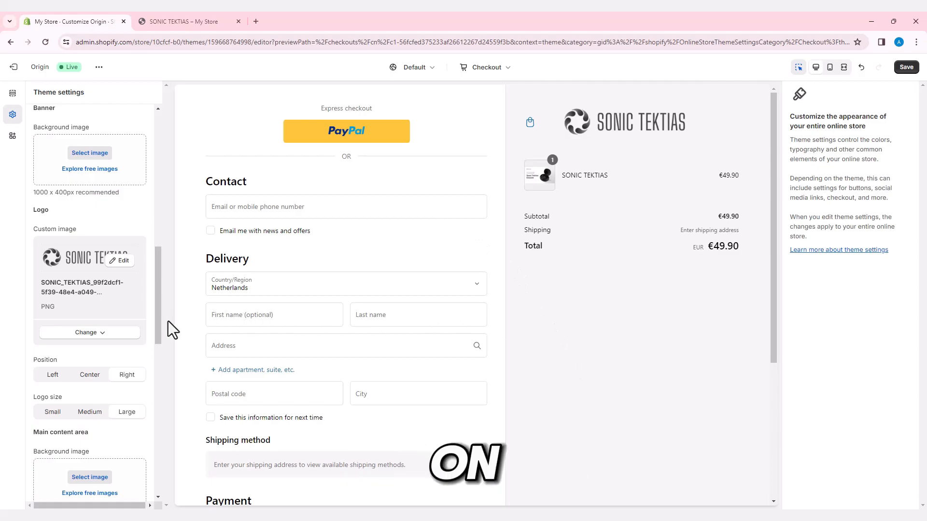
# Switch the theme editor to the Cart page.
pyautogui.click(497, 68)
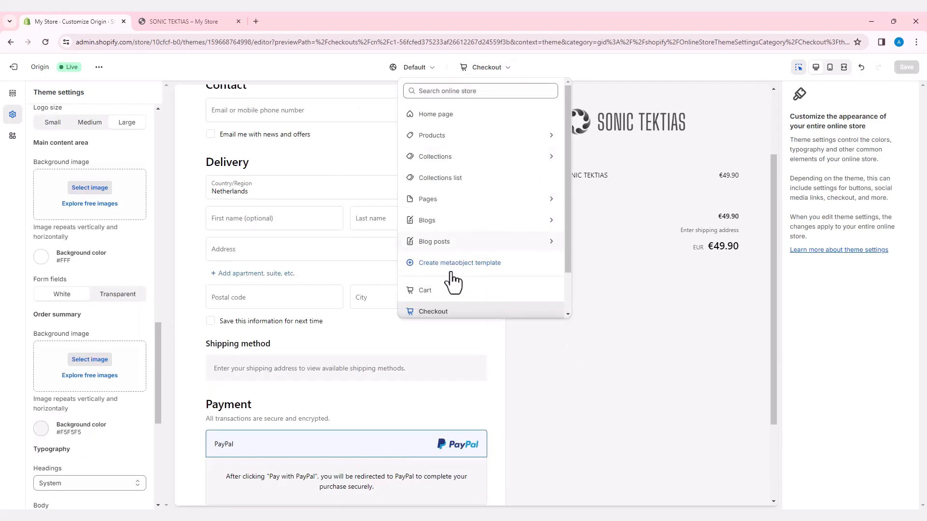
pyautogui.click(443, 292)
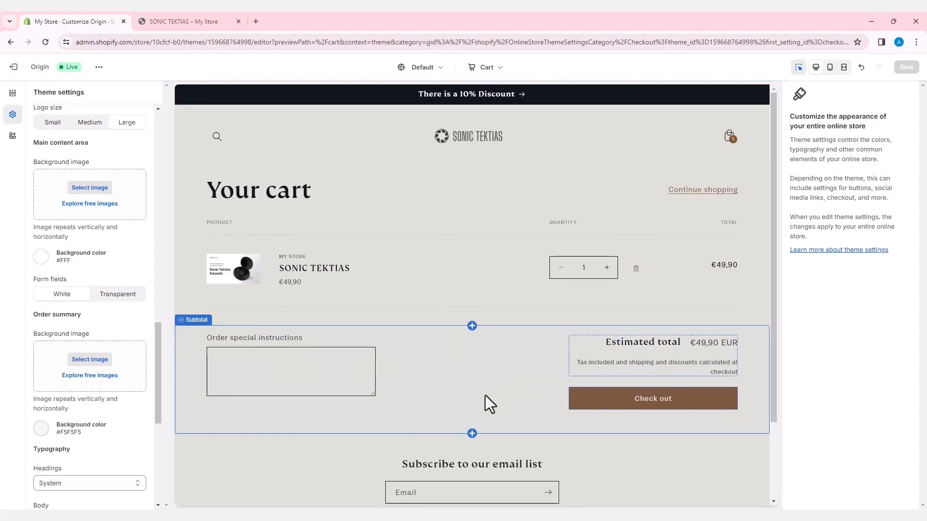
# Leave the theme editor and open the store's settings.
pyautogui.scroll(-2, 485, 398)
pyautogui.click(13, 66)
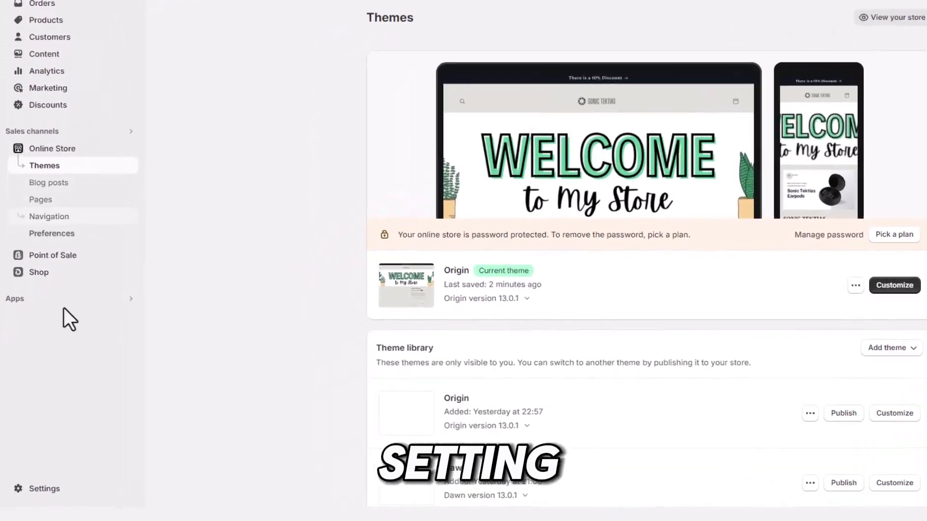
pyautogui.click(32, 494)
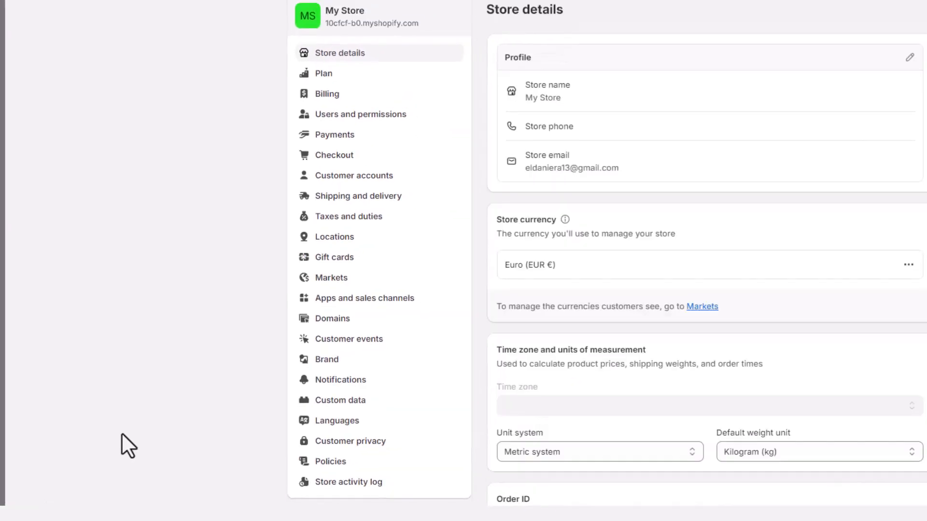
# Edit the store profile: set the store name to D Store, enter the store phone number and save.
pyautogui.click(909, 57)
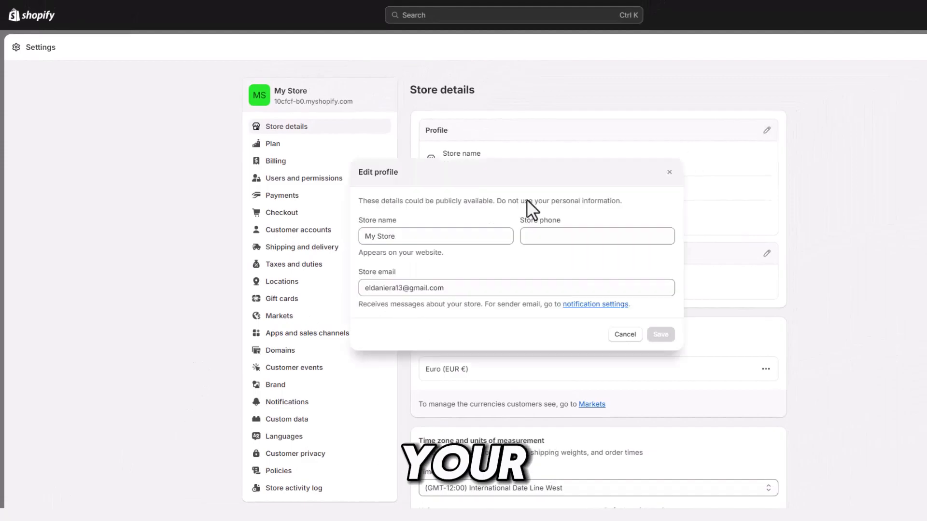
pyautogui.tripleClick(389, 236)
pyautogui.write('D')
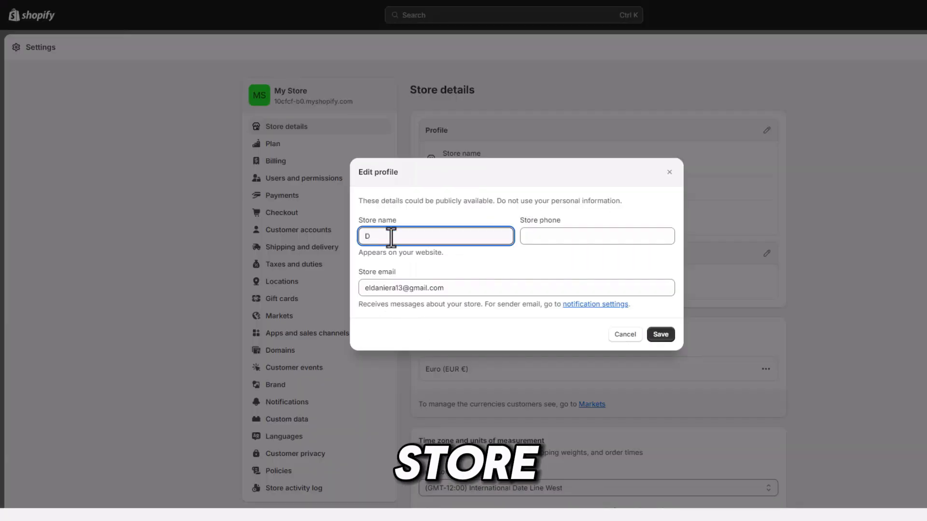
pyautogui.write(' Store')
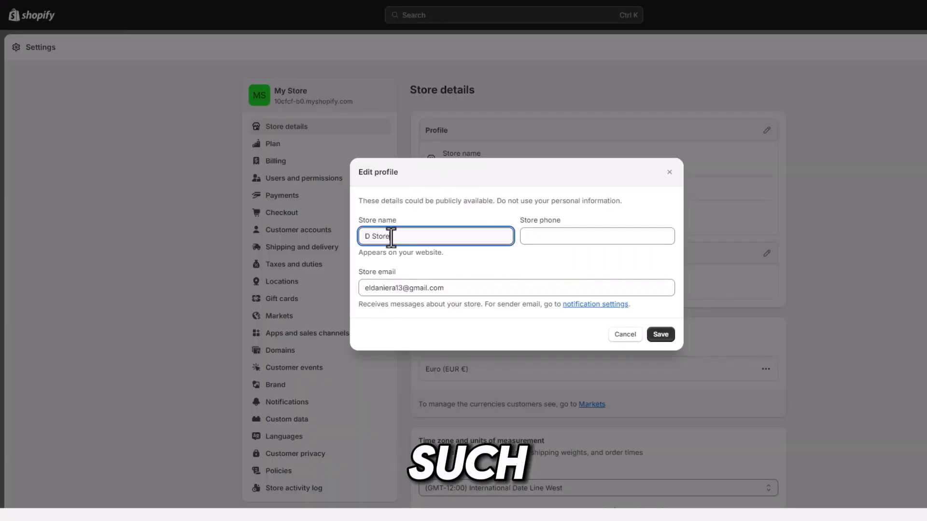
pyautogui.click(538, 237)
pyautogui.write('+2519')
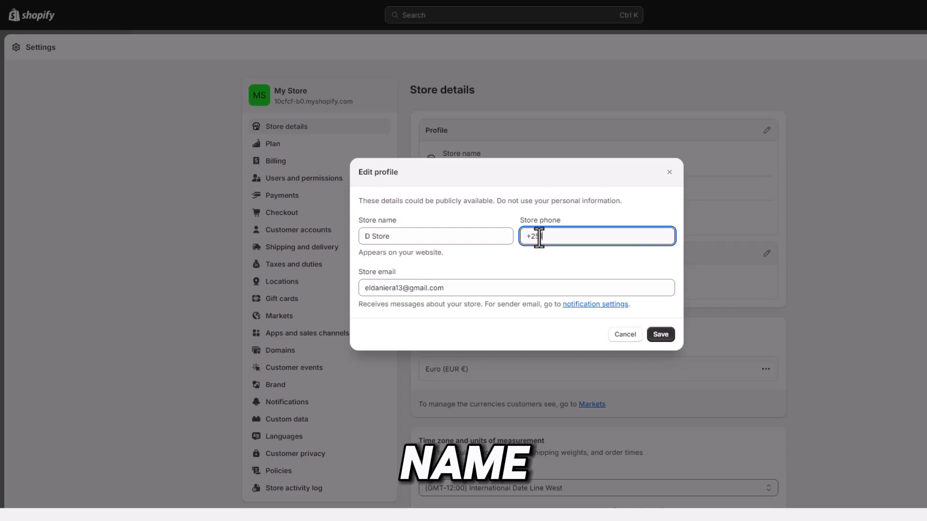
pyautogui.press('BackSpace')
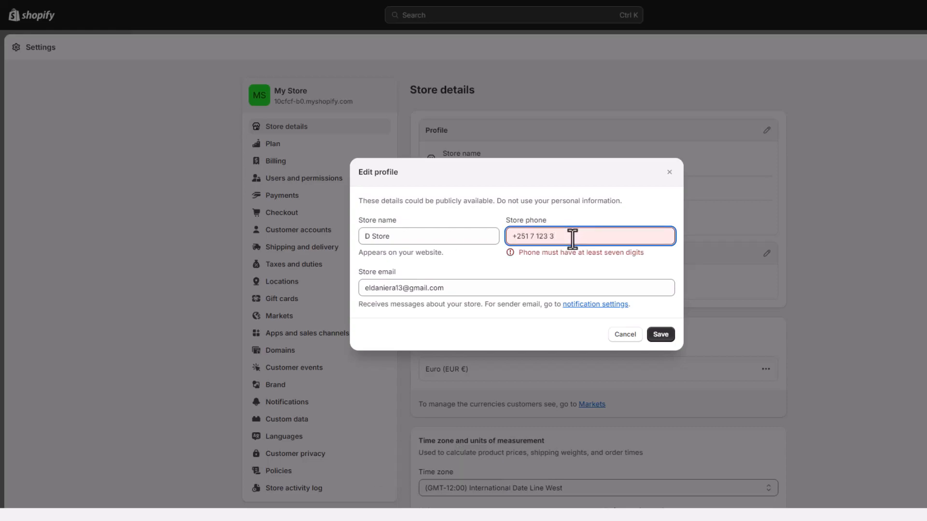
pyautogui.click(664, 338)
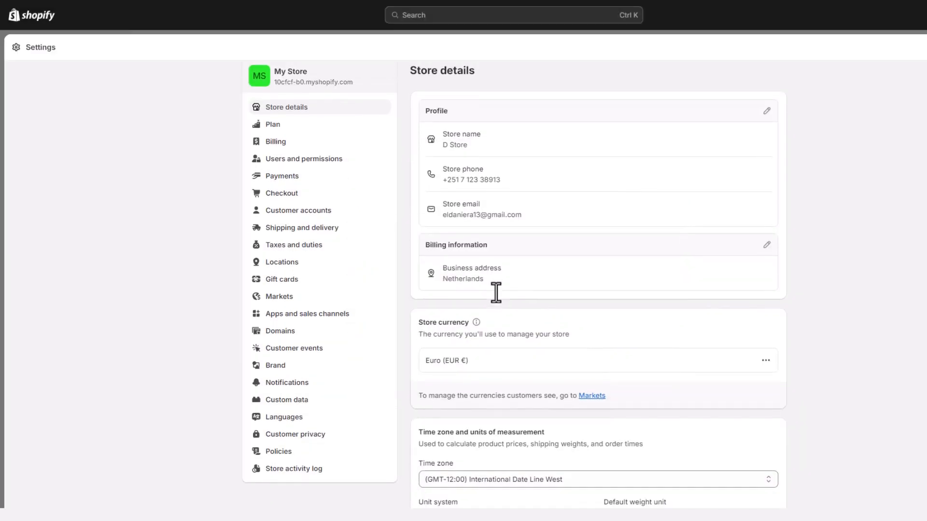
# Review the billing information form and the store currency options in the store details without changing them.
pyautogui.scroll(-3, 496, 291)
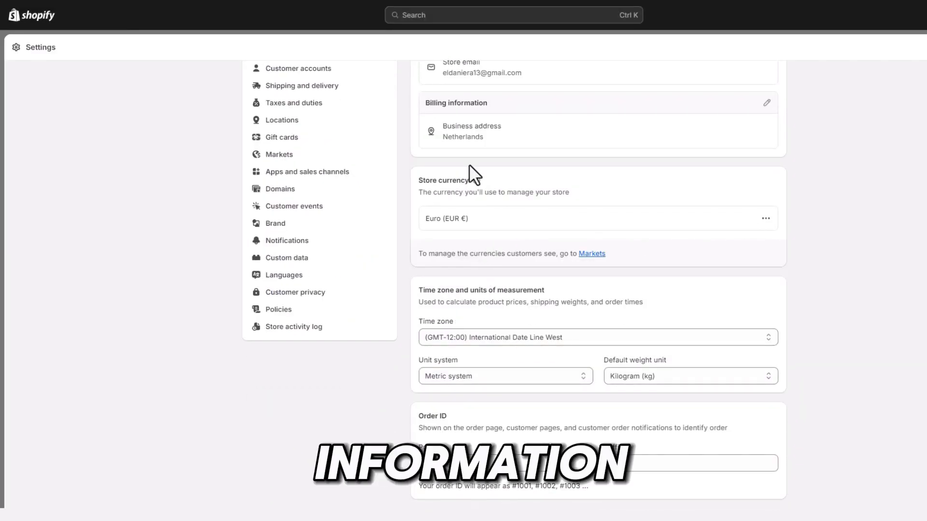
pyautogui.moveTo(431, 103); pyautogui.dragTo(488, 102)
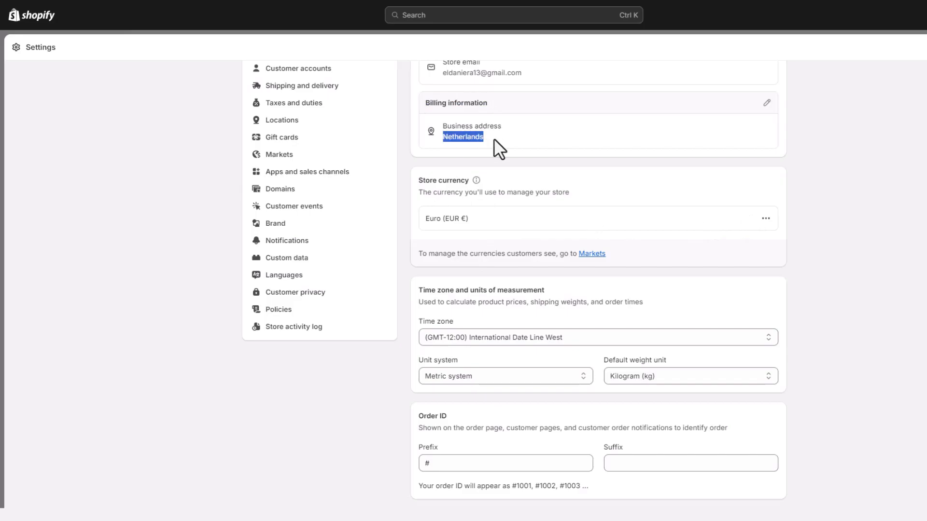
pyautogui.click(766, 103)
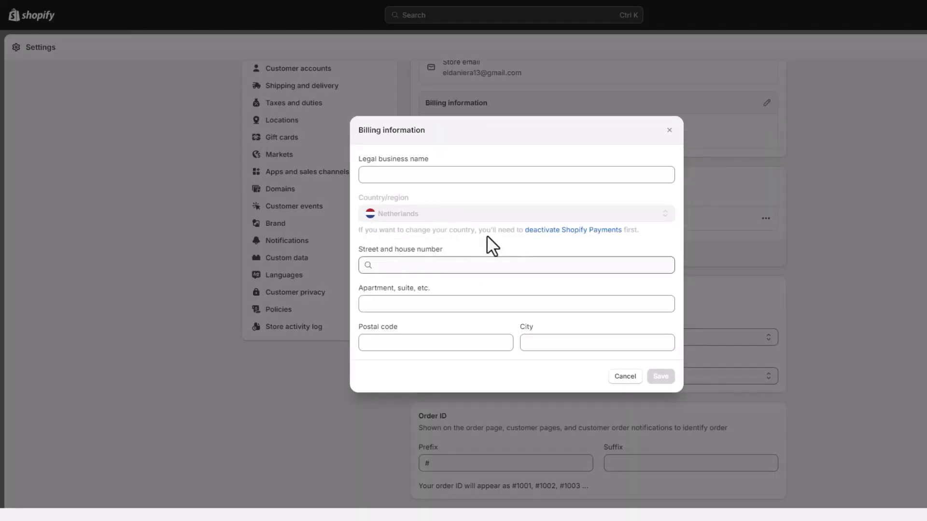
pyautogui.click(626, 377)
pyautogui.click(768, 227)
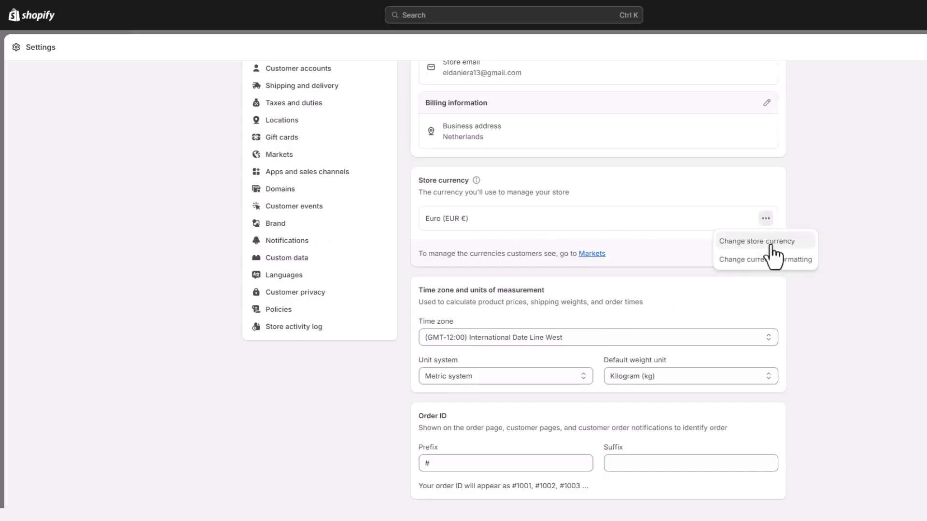
pyautogui.click(857, 244)
pyautogui.scroll(3, 470, 311)
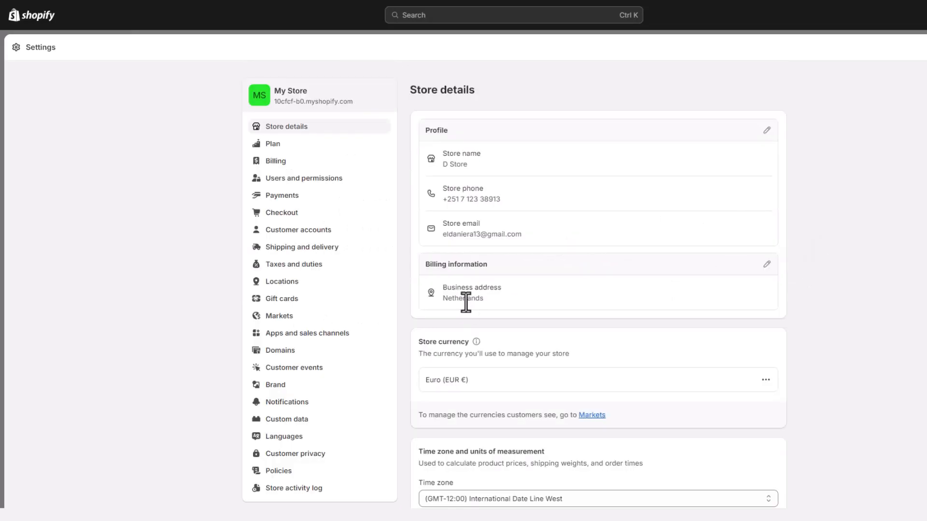
# Review the rates and accepted cards in the Shopify Payments management page, then return to the Payments settings.
pyautogui.click(294, 200)
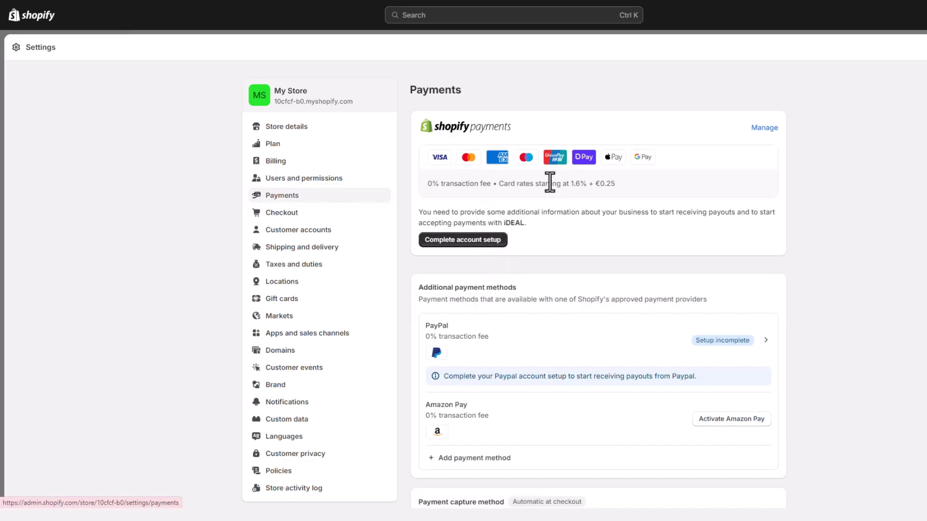
pyautogui.click(763, 132)
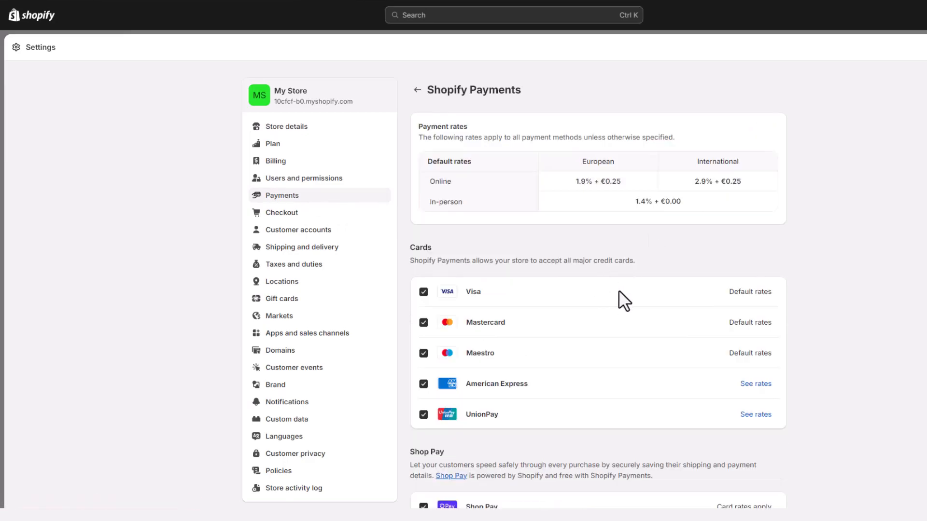
pyautogui.scroll(-2, 575, 378)
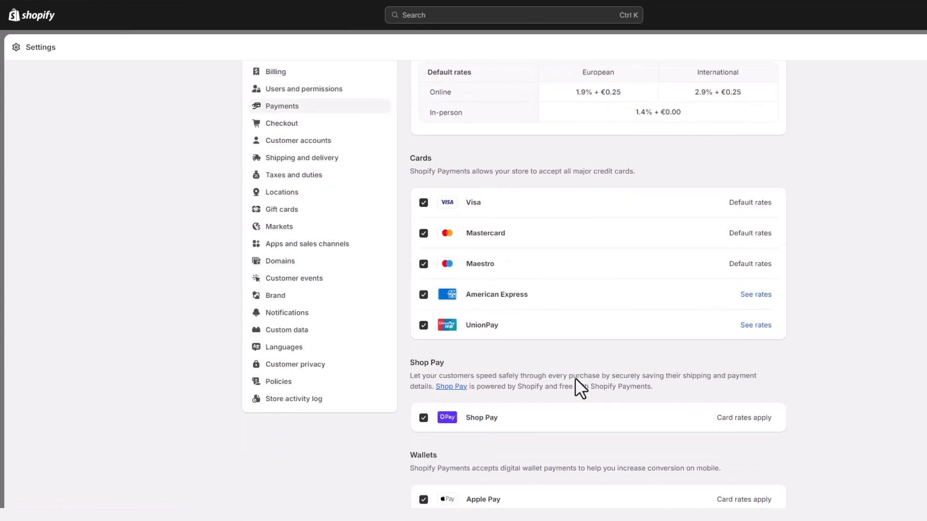
pyautogui.scroll(-3, 691, 398)
pyautogui.scroll(4, 691, 400)
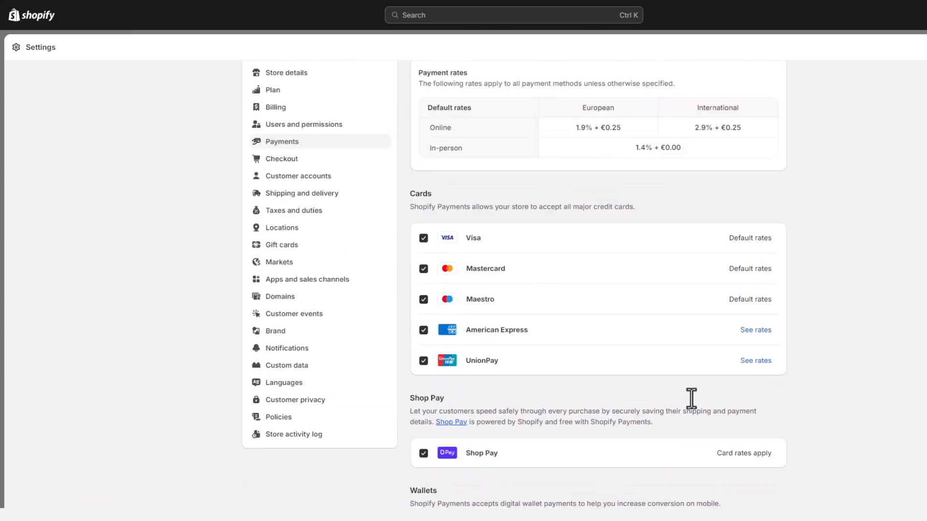
pyautogui.click(423, 238)
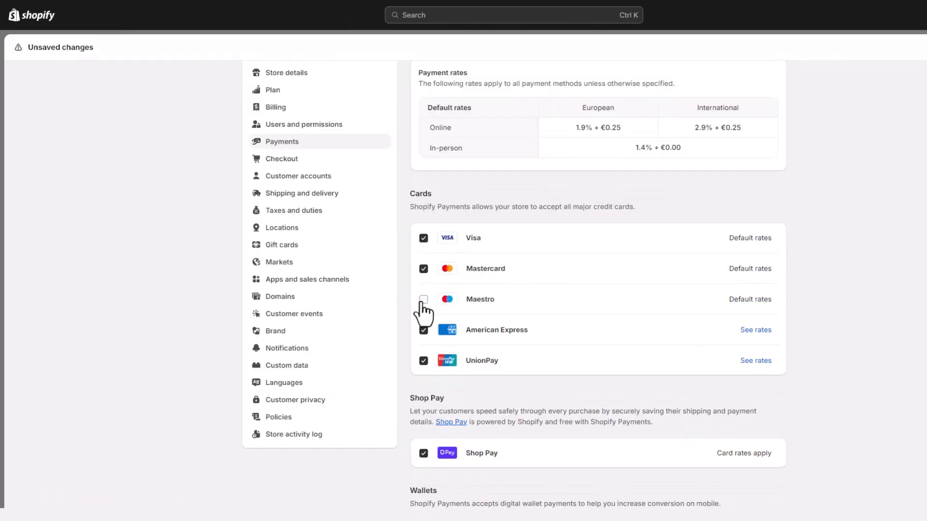
pyautogui.scroll(1, 512, 344)
pyautogui.click(417, 91)
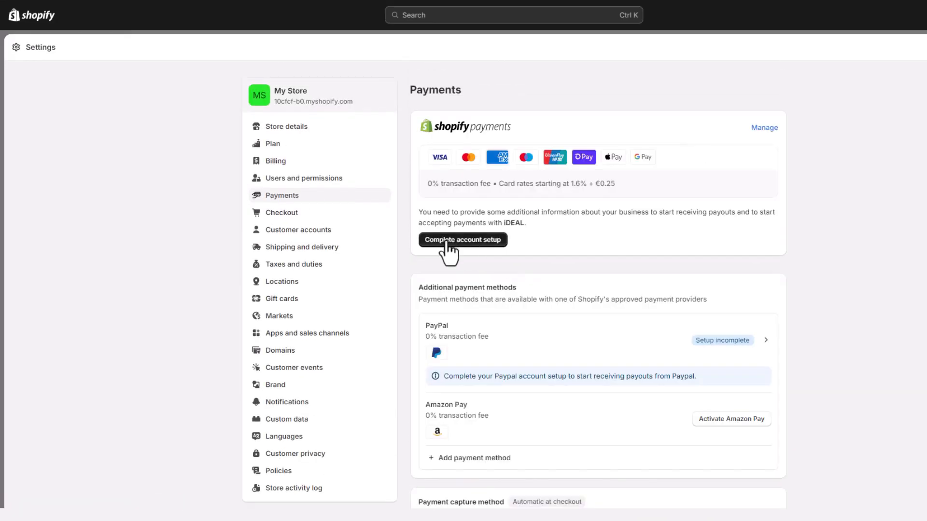
# Start the Shopify Payments account setup and choose Sole Proprietorship as the business type.
pyautogui.moveTo(418, 212); pyautogui.dragTo(517, 223)
pyautogui.click(465, 241)
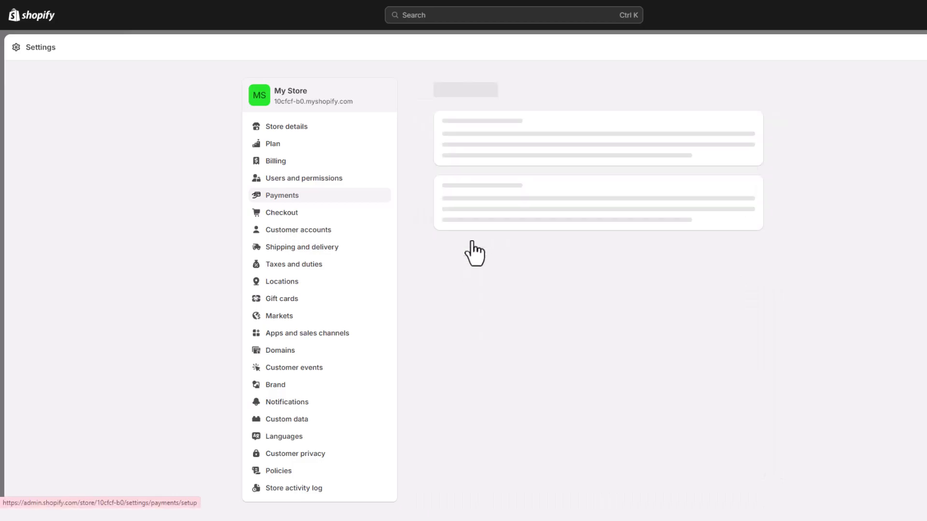
pyautogui.click(582, 190)
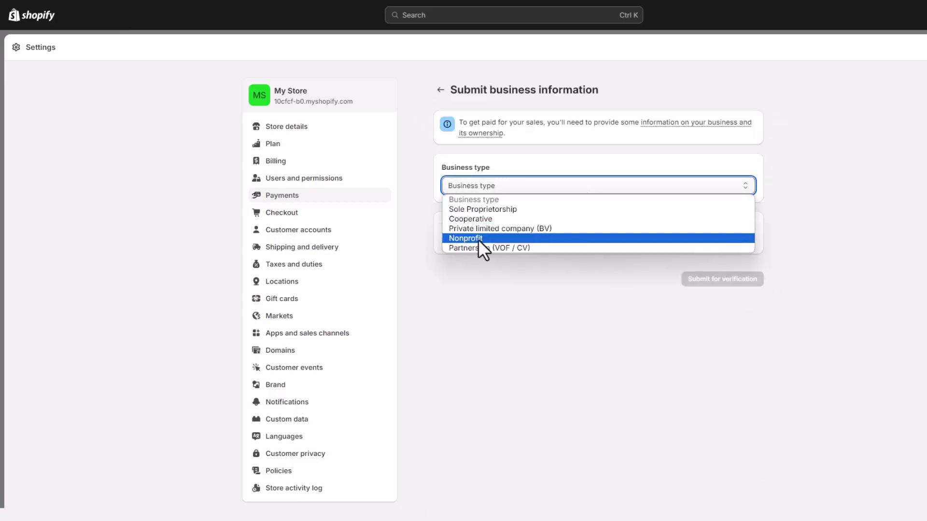
pyautogui.click(482, 209)
pyautogui.press('Tab')
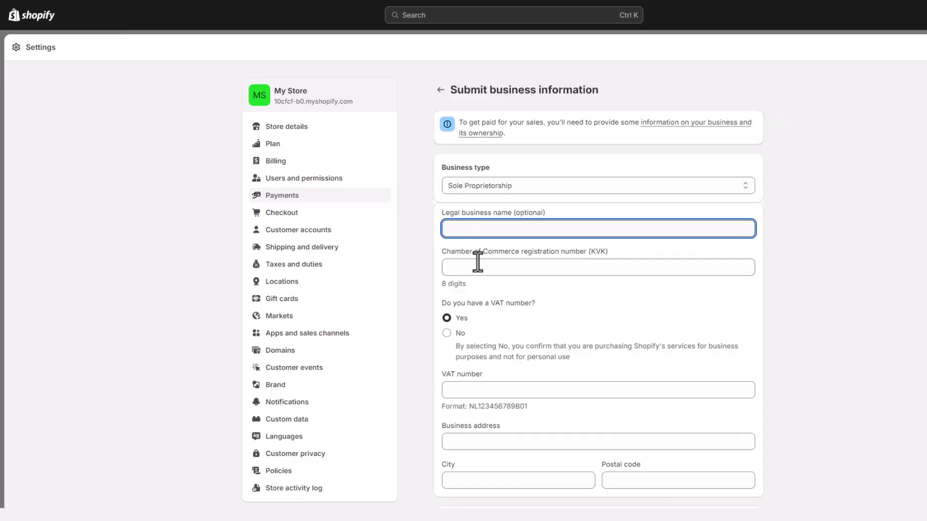
# Examine the VAT number, business address, city, postal code and remaining fields of the business information form.
pyautogui.click(500, 389)
pyautogui.click(497, 441)
pyautogui.click(571, 482)
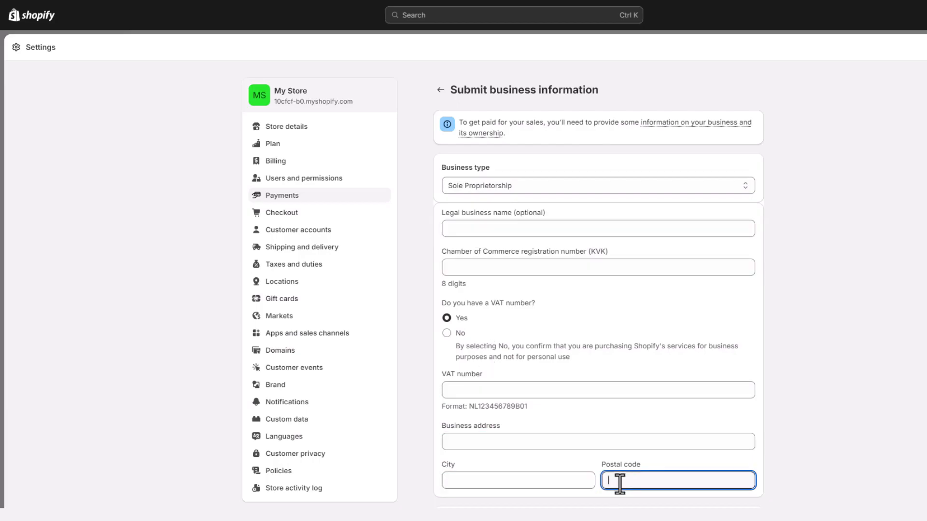
pyautogui.click(616, 481)
pyautogui.scroll(-1, 612, 477)
pyautogui.scroll(-10, 575, 450)
pyautogui.scroll(11, 575, 449)
pyautogui.scroll(-11, 633, 407)
pyautogui.click(701, 440)
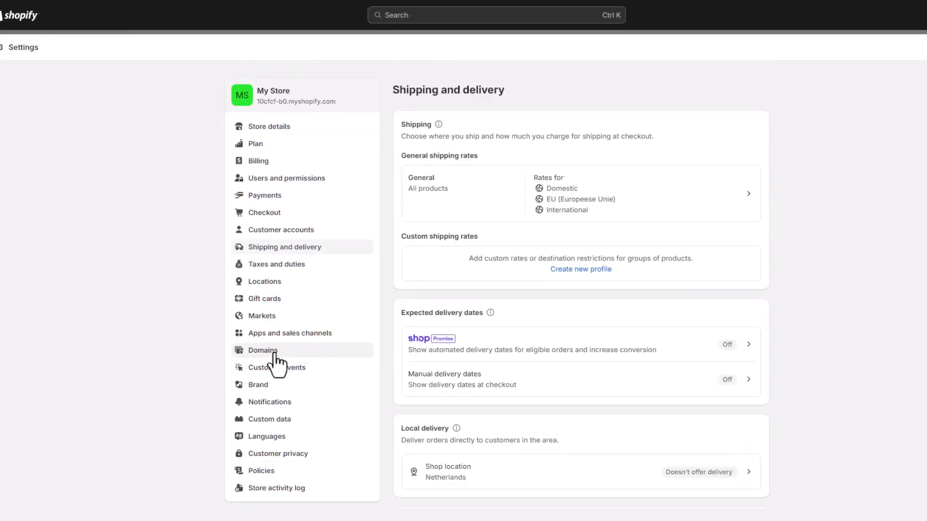
# Open the Domains settings to view the options for buying or connecting a domain.
pyautogui.click(273, 356)
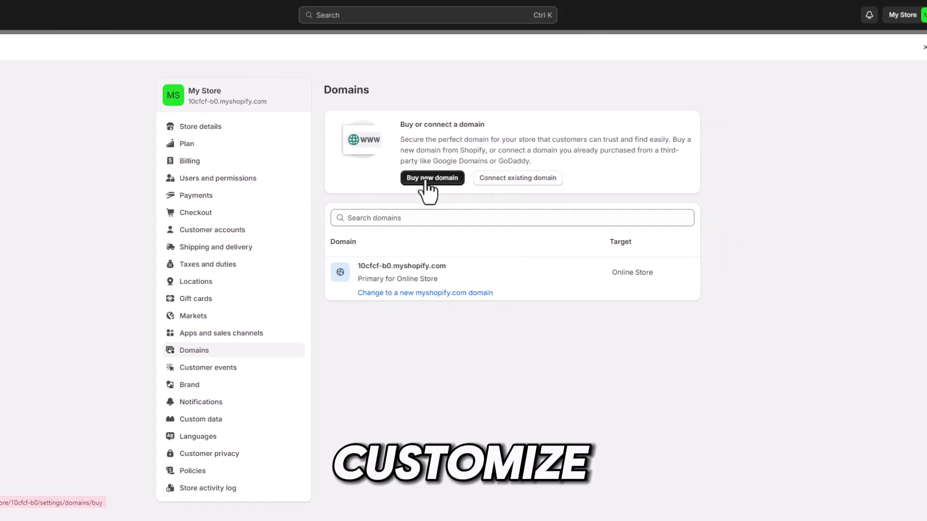
pyautogui.scroll(-1, 227, 482)
# Fill in the store policies from their templates, including return and refund, privacy and contact information, and save them.
pyautogui.click(197, 448)
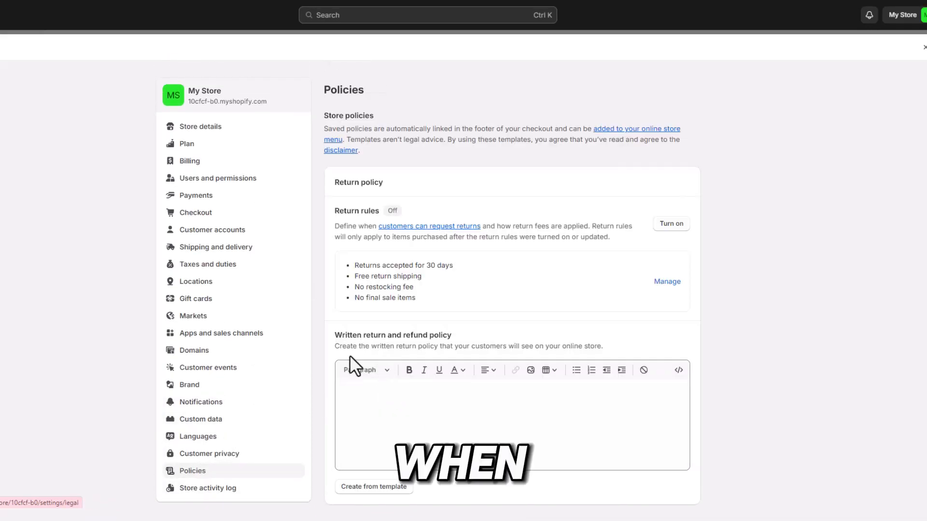
pyautogui.scroll(-10, 730, 406)
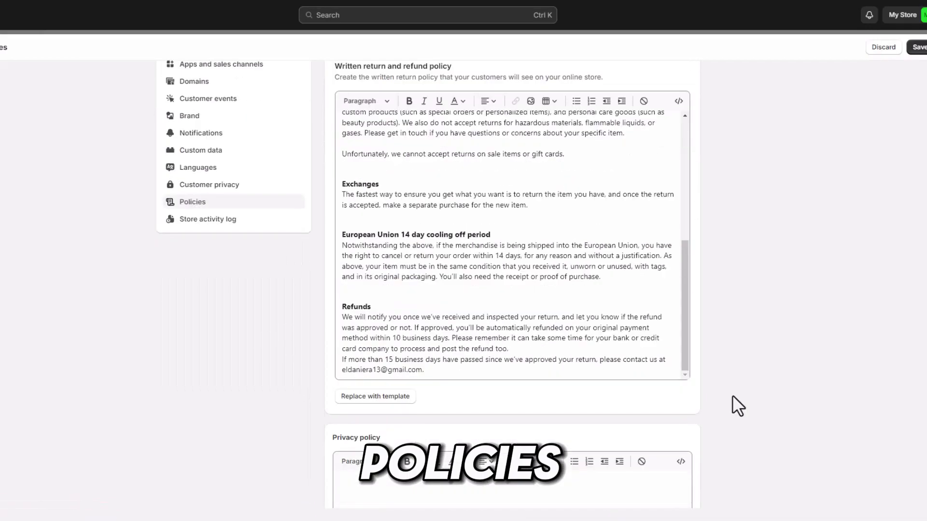
pyautogui.click(370, 363)
pyautogui.scroll(-5, 307, 325)
pyautogui.click(349, 347)
pyautogui.scroll(-6, 291, 352)
pyautogui.click(372, 440)
pyautogui.scroll(-5, 289, 389)
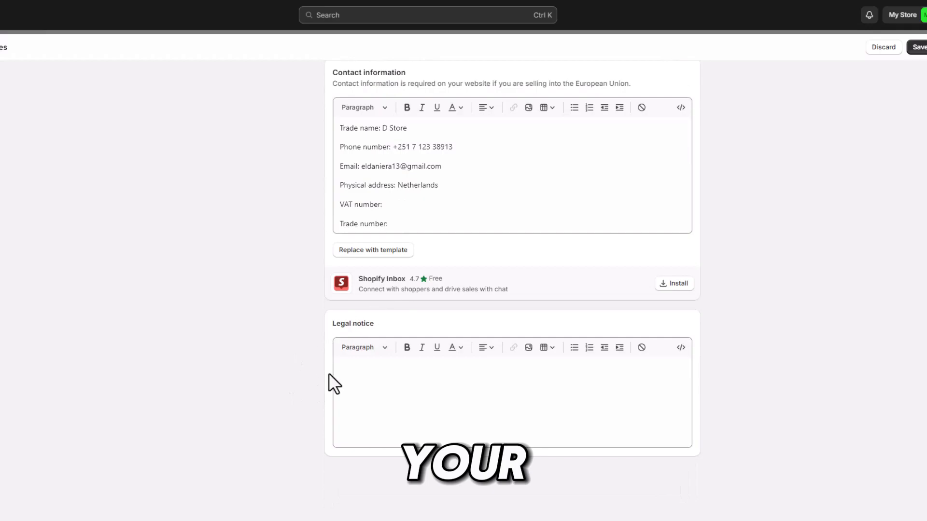
pyautogui.scroll(-1, 317, 354)
pyautogui.click(918, 47)
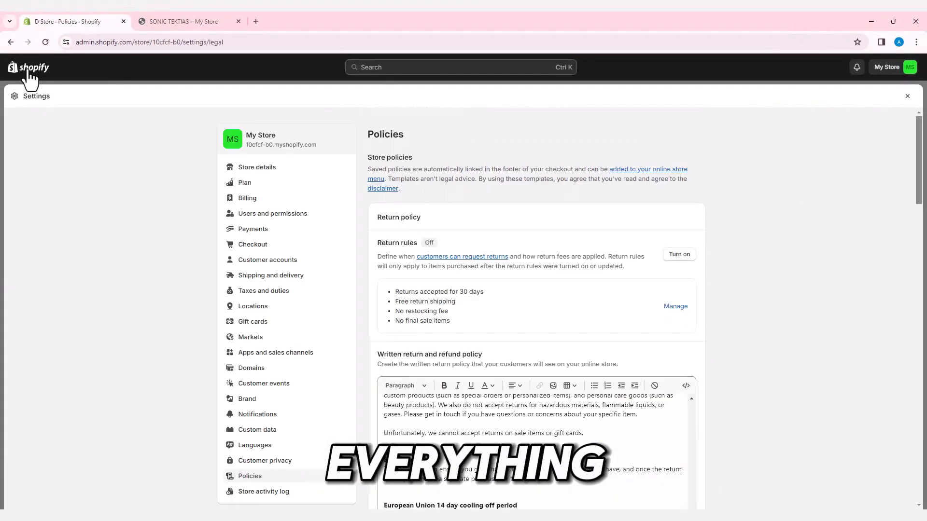
# Go to the online store's navigation settings and open the Footer menu for editing.
pyautogui.click(29, 73)
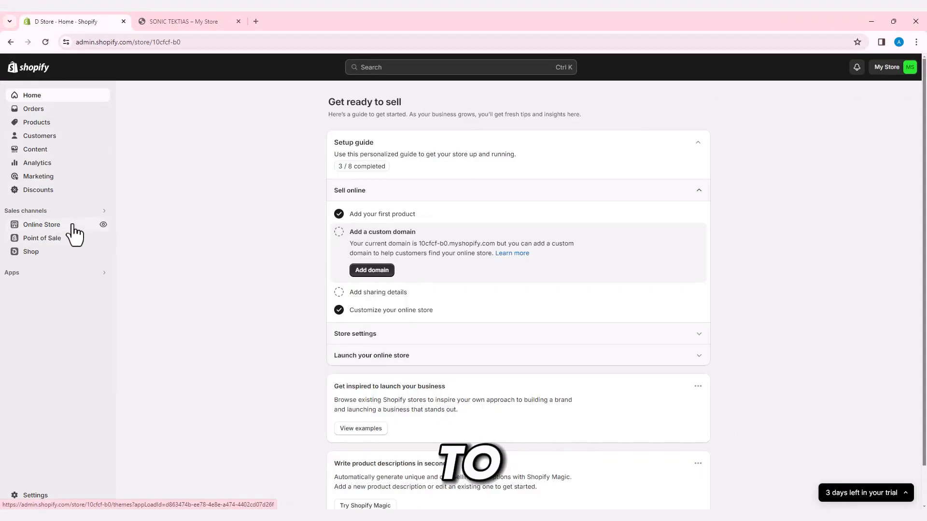
pyautogui.click(73, 224)
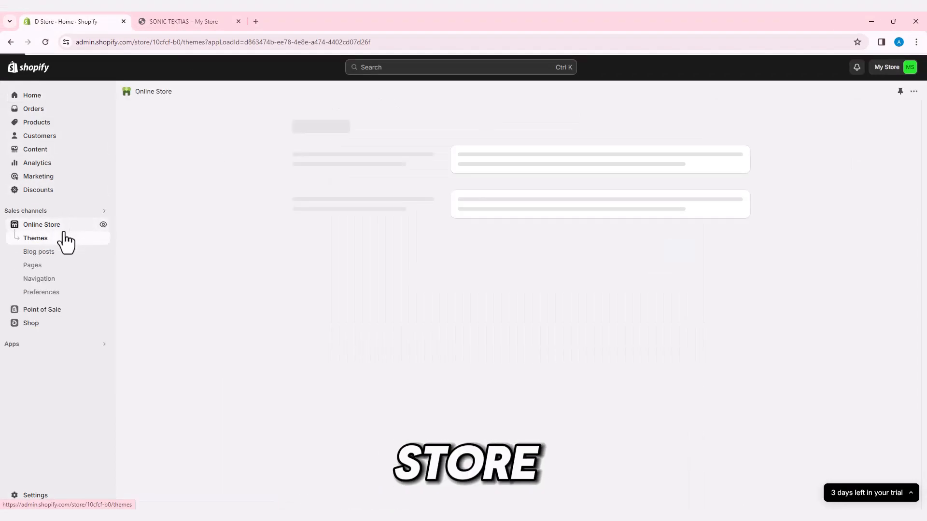
pyautogui.click(50, 283)
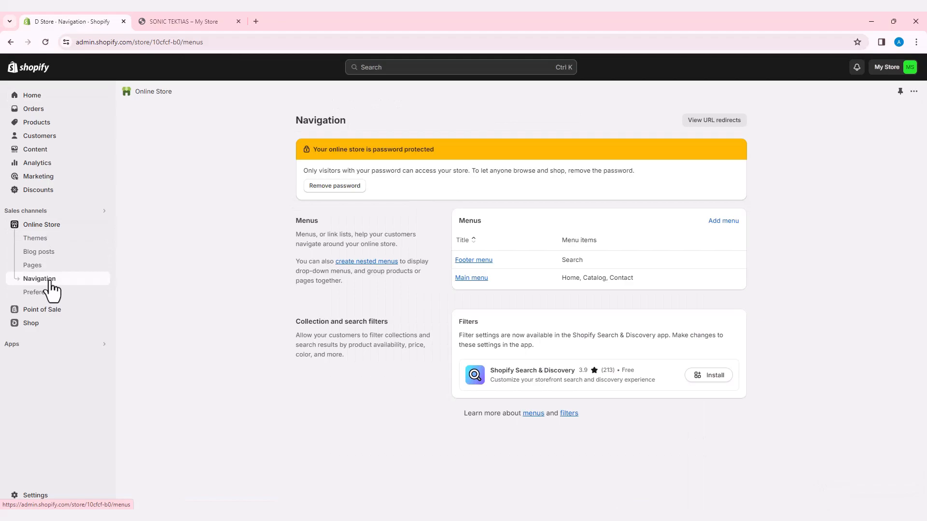
pyautogui.click(475, 261)
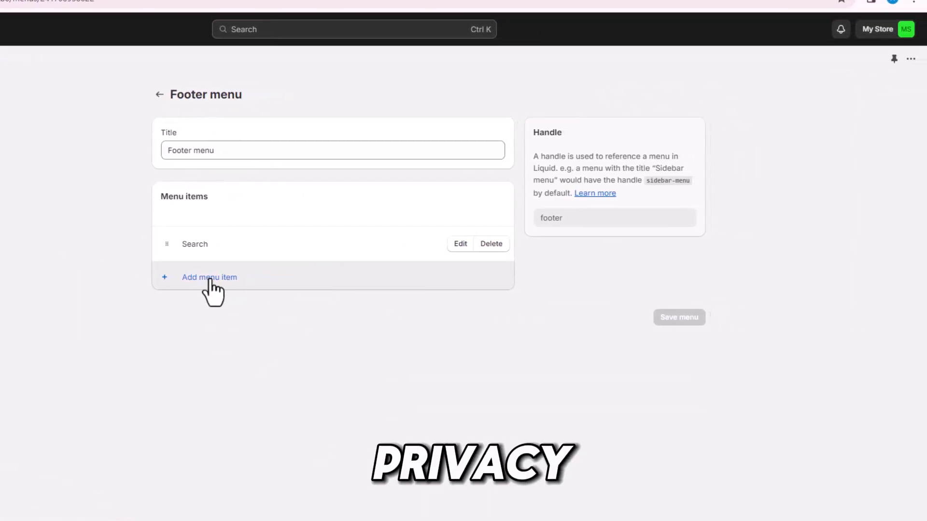
# Add a menu item named Privacy Policy to the footer menu, linked to the matching store policy.
pyautogui.click(210, 279)
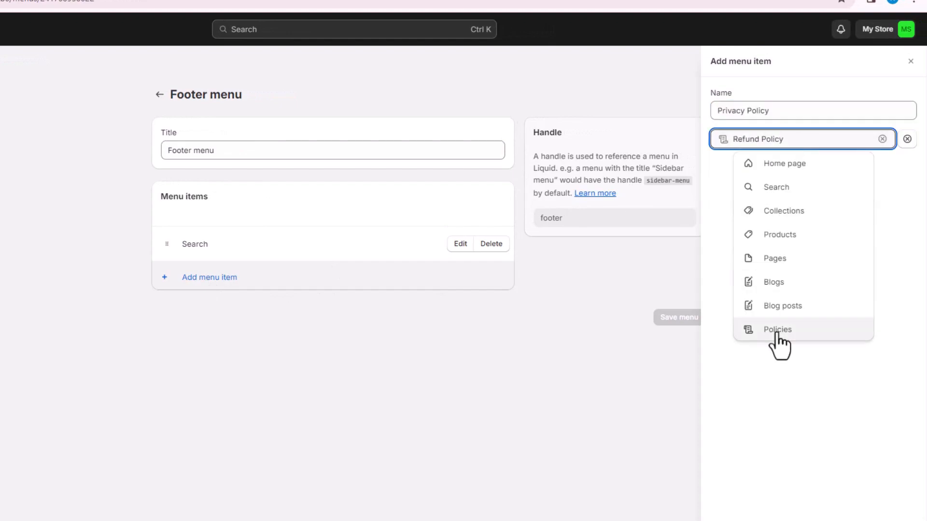
pyautogui.click(777, 333)
pyautogui.click(780, 218)
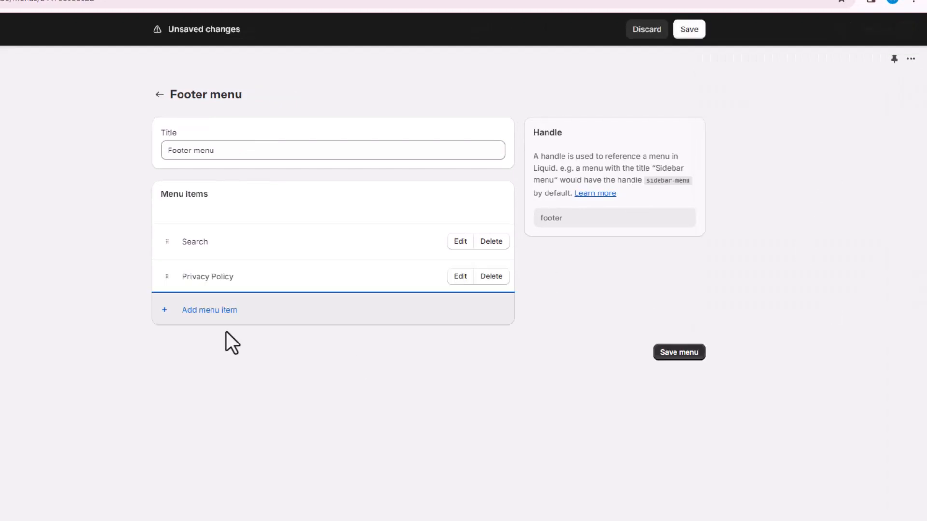
# Add a Refund Policy item to the footer menu, linked to the store's refund policy.
pyautogui.click(210, 311)
pyautogui.click(777, 138)
pyautogui.click(763, 331)
pyautogui.click(759, 235)
pyautogui.press('Return')
# Add a Terms of Service item to the footer menu, linked to the matching store policy.
pyautogui.click(201, 348)
pyautogui.click(788, 141)
pyautogui.click(768, 332)
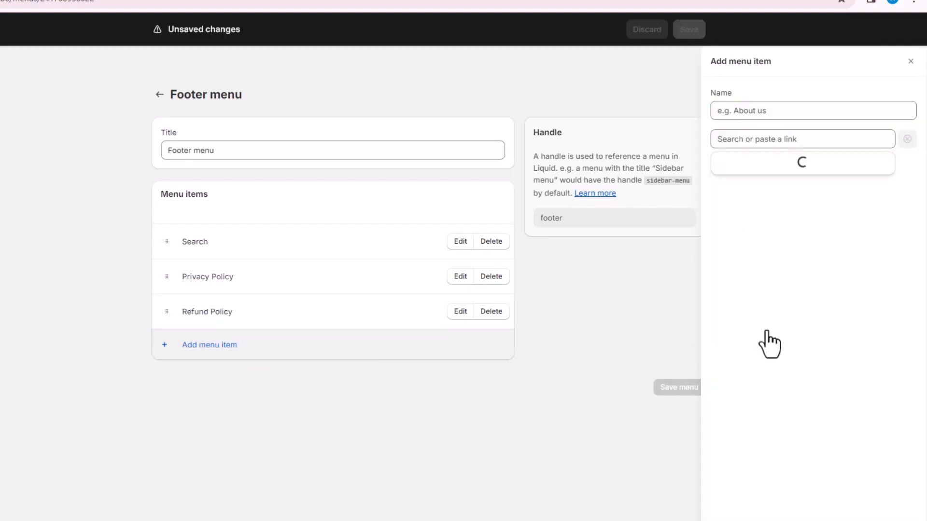
pyautogui.click(770, 261)
pyautogui.press('Return')
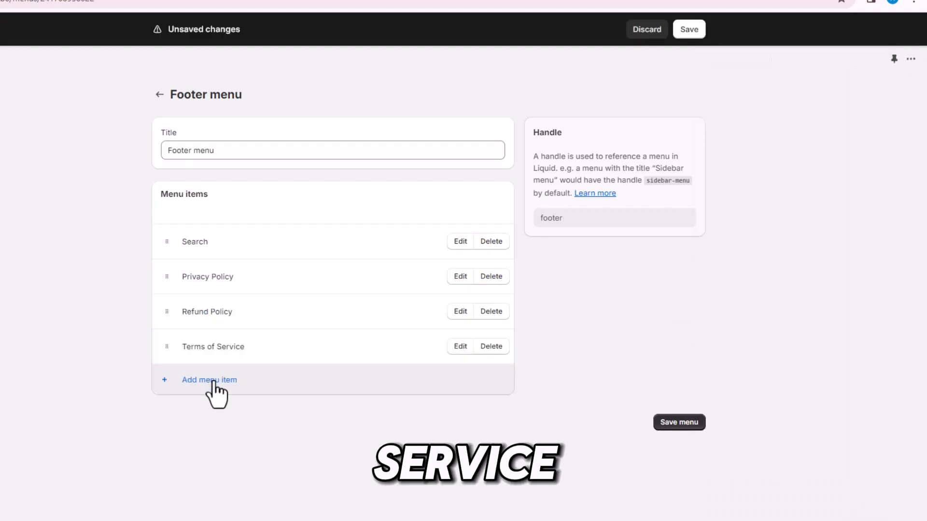
# Add a Contact Information item linked to the matching store policy and save the footer menu.
pyautogui.click(211, 379)
pyautogui.click(757, 141)
pyautogui.click(759, 330)
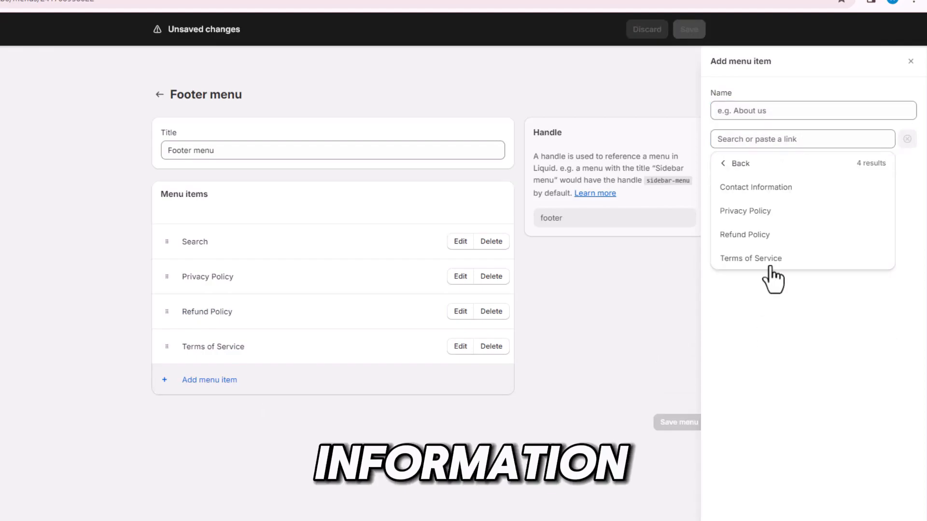
pyautogui.click(761, 192)
pyautogui.press('Return')
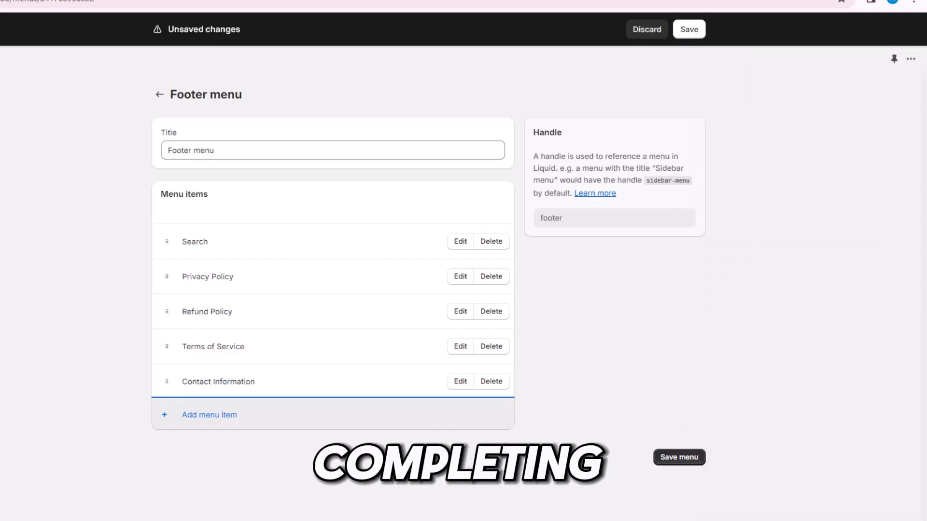
pyautogui.click(677, 458)
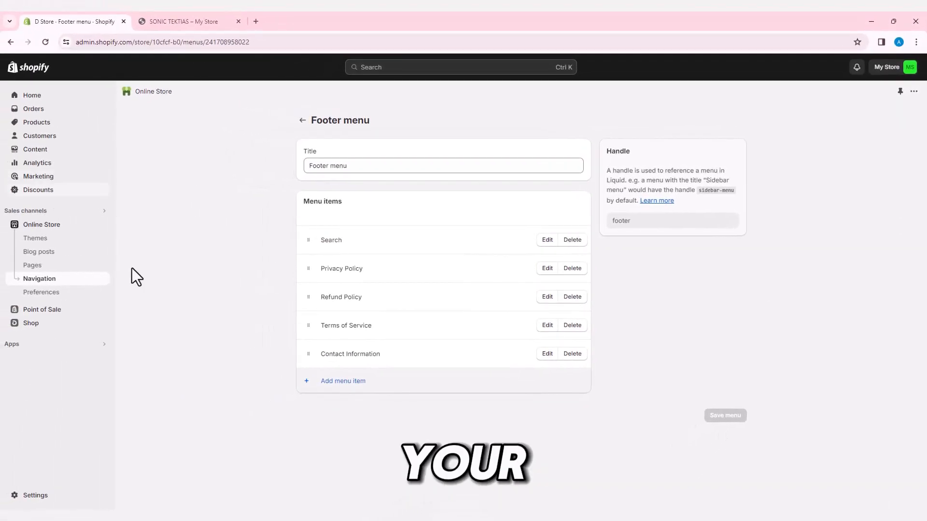
# Return to the navigation overview and open the setting for removing the online store's password protection.
pyautogui.click(302, 120)
pyautogui.moveTo(314, 149); pyautogui.dragTo(413, 149)
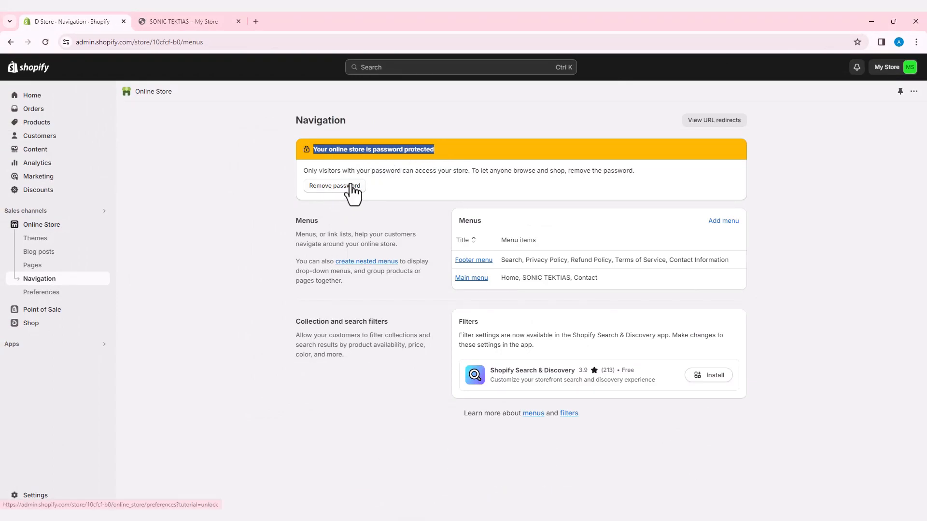
pyautogui.click(352, 186)
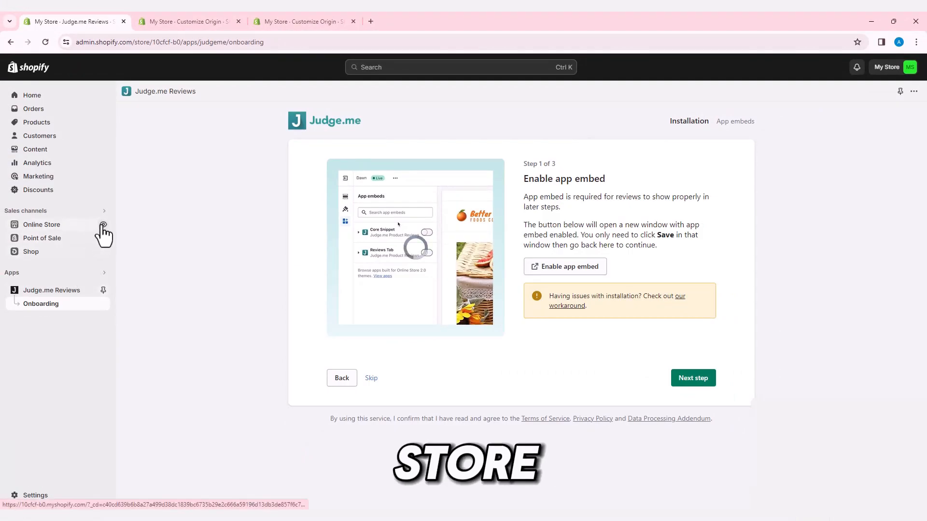
# View the live online store and look through the home page's banner, featured product, image collage and customer reviews.
pyautogui.click(103, 226)
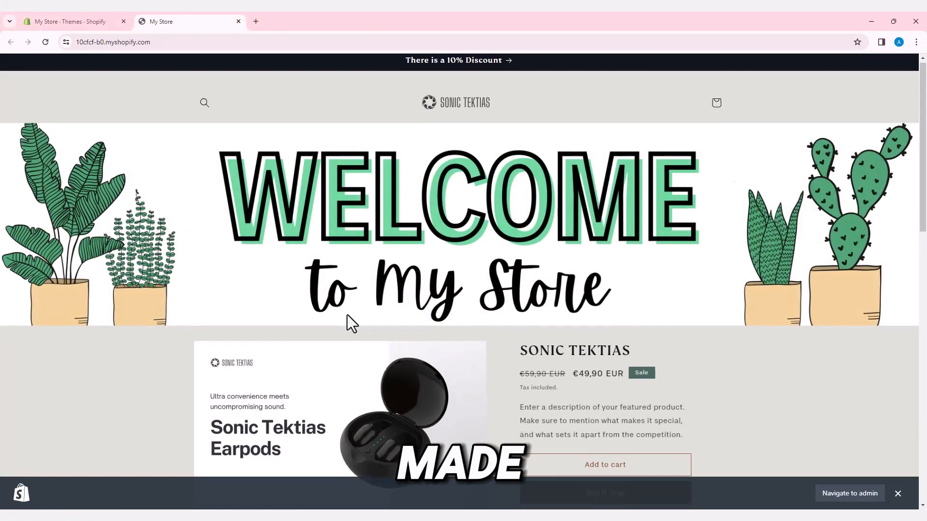
pyautogui.scroll(-5, 347, 324)
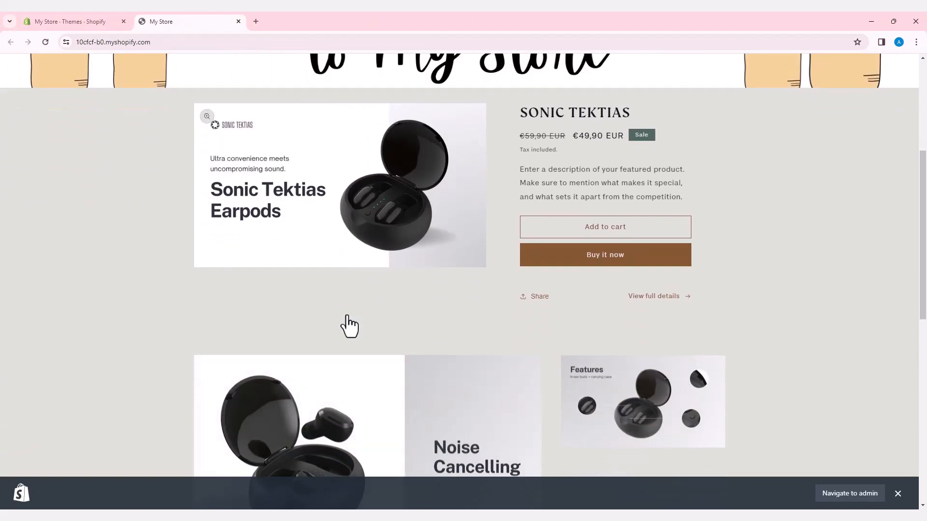
pyautogui.scroll(-5, 347, 315)
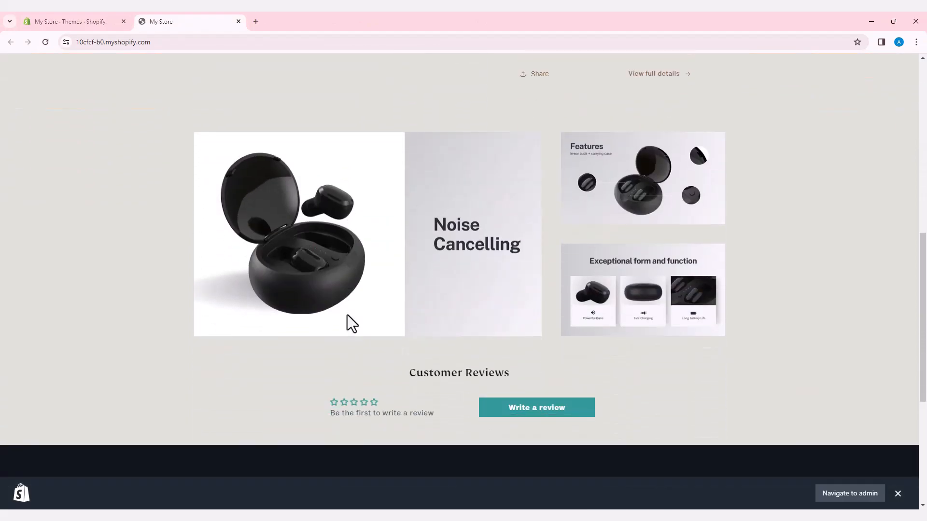
pyautogui.scroll(8, 345, 225)
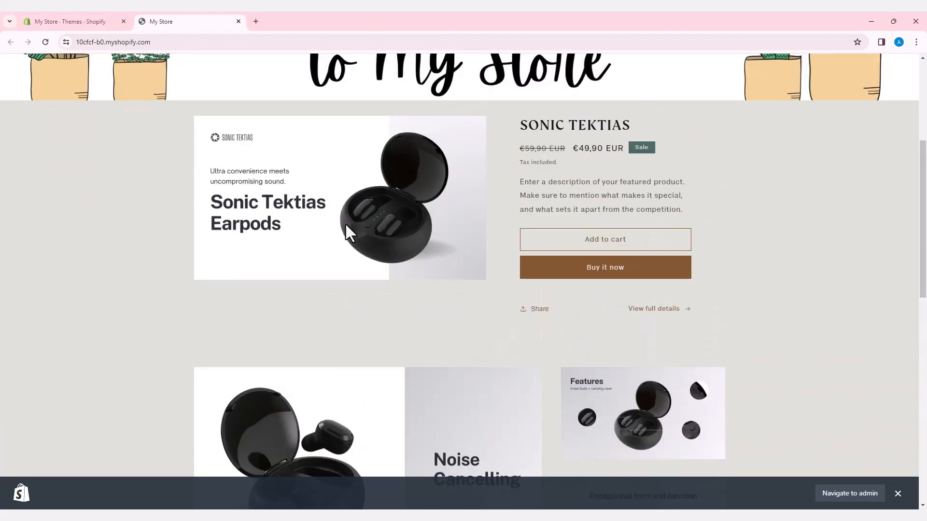
pyautogui.scroll(2, 346, 225)
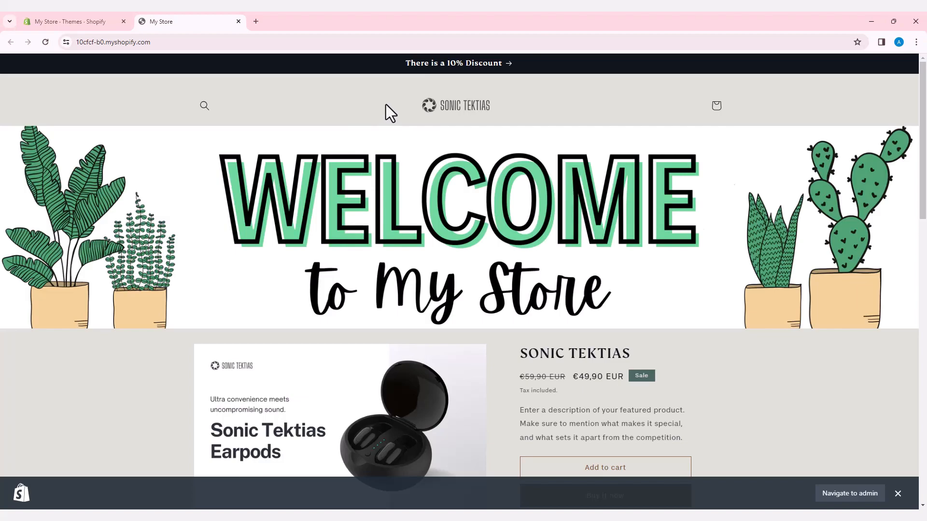
# Open the storefront cart, reduce the SONIC TEKTIAS quantity to 1 and close the cart.
pyautogui.click(716, 106)
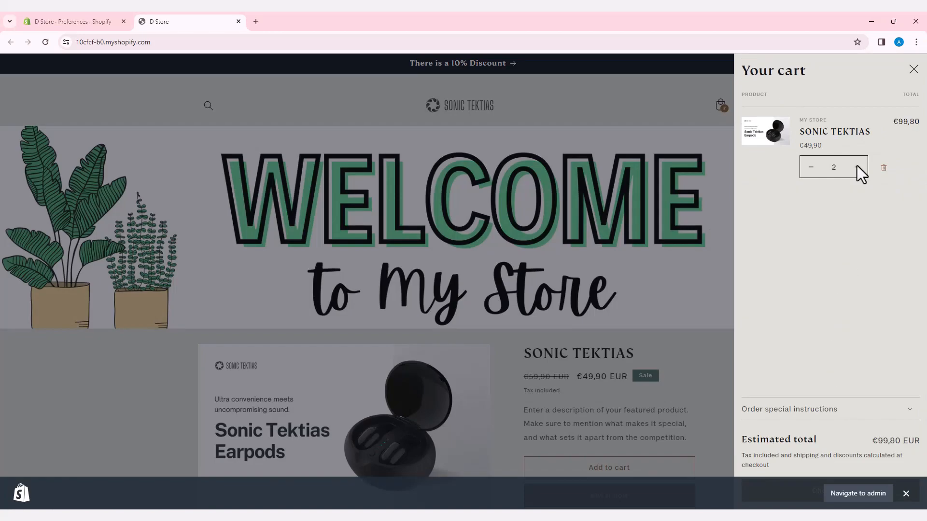
pyautogui.click(810, 168)
pyautogui.click(913, 69)
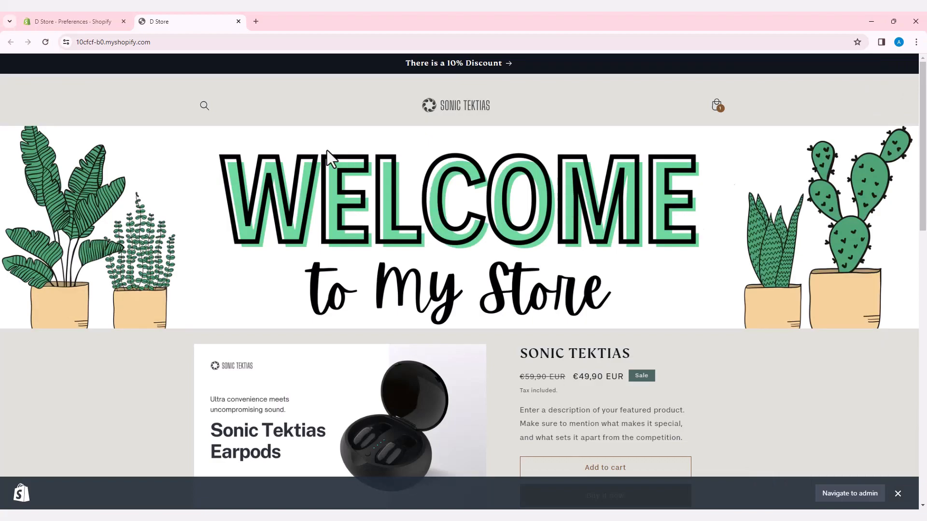
# Check the storefront's search bar and look through the home page sections, including customer reviews and testimonials.
pyautogui.click(204, 106)
pyautogui.click(641, 99)
pyautogui.scroll(-12, 547, 317)
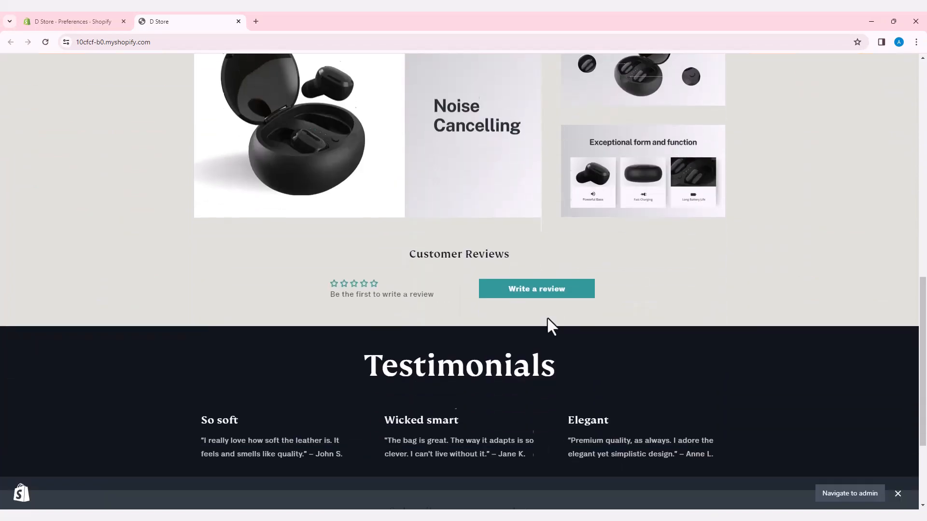
pyautogui.scroll(-3, 546, 316)
pyautogui.scroll(9, 543, 305)
pyautogui.scroll(-3, 545, 309)
pyautogui.scroll(7, 544, 310)
# Enlarge the featured product's image, look through all its pictures and close the enlarged view.
pyautogui.click(399, 311)
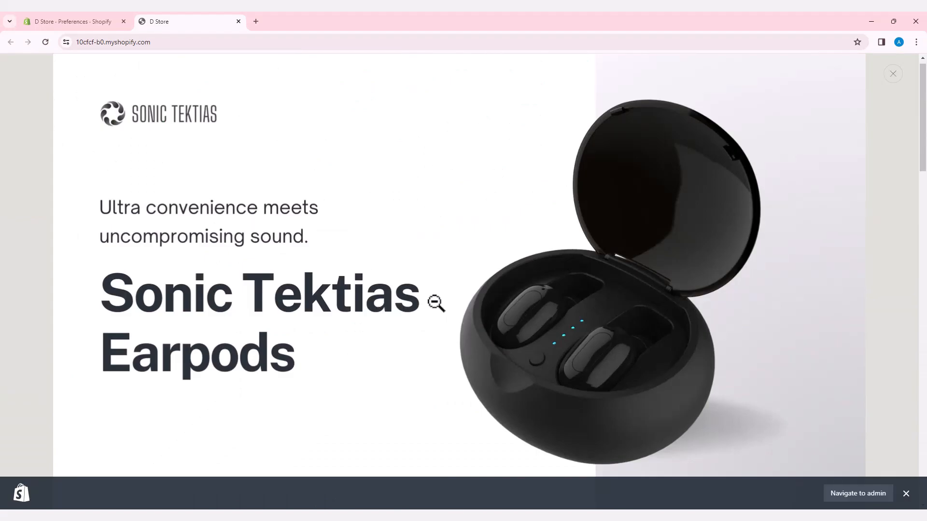
pyautogui.scroll(-15, 457, 294)
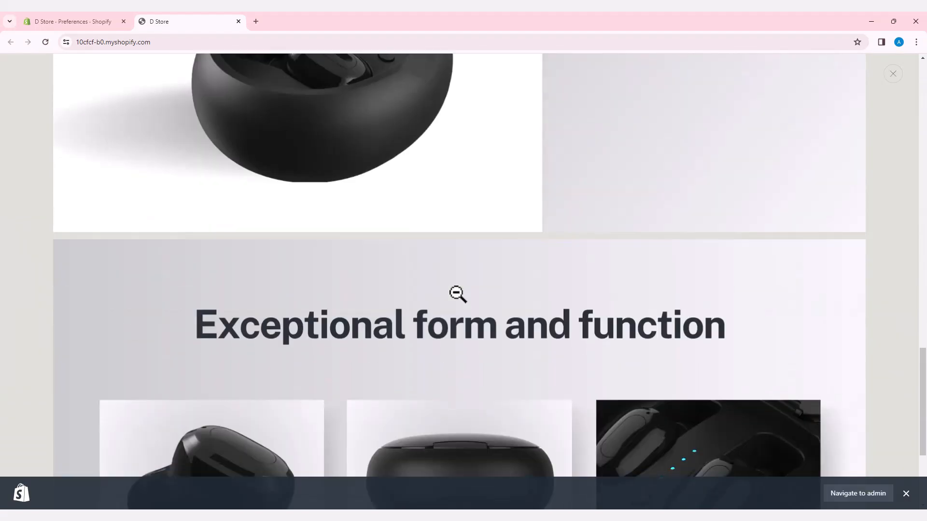
pyautogui.scroll(-4, 457, 294)
pyautogui.scroll(20, 480, 322)
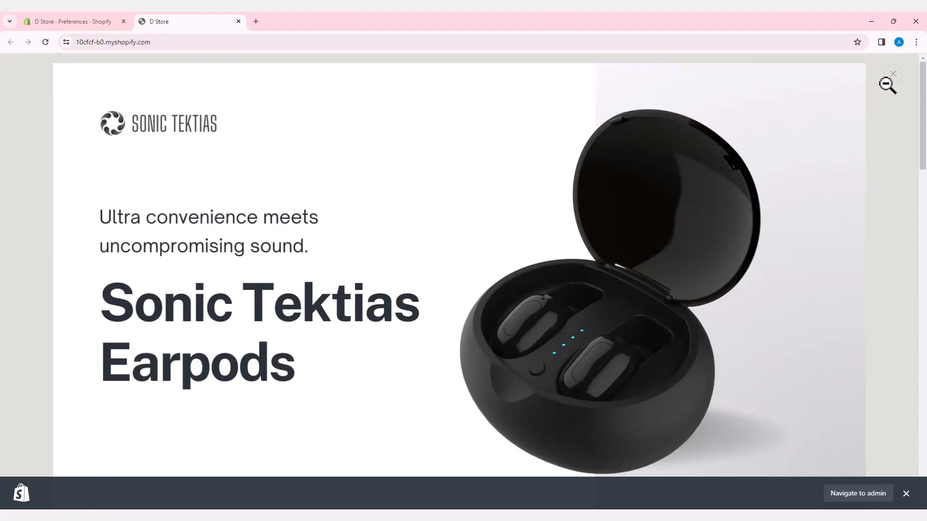
pyautogui.click(892, 75)
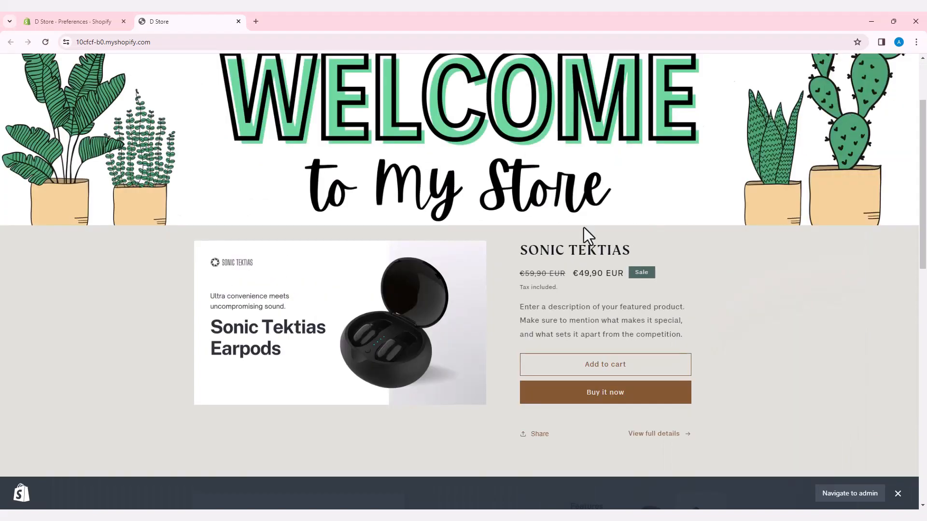
# Open the full SONIC TEKTIAS product page, look through its description and start a new customer review.
pyautogui.scroll(-2, 548, 367)
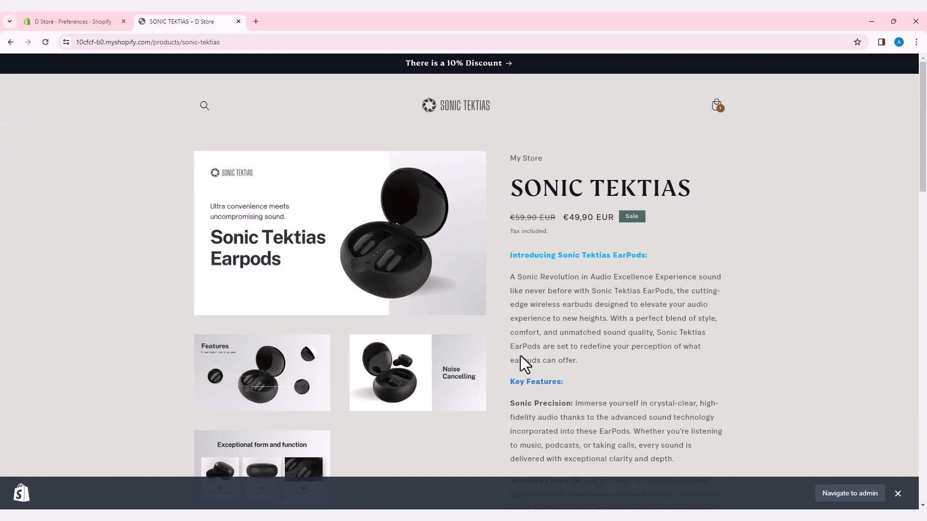
pyautogui.scroll(-15, 543, 350)
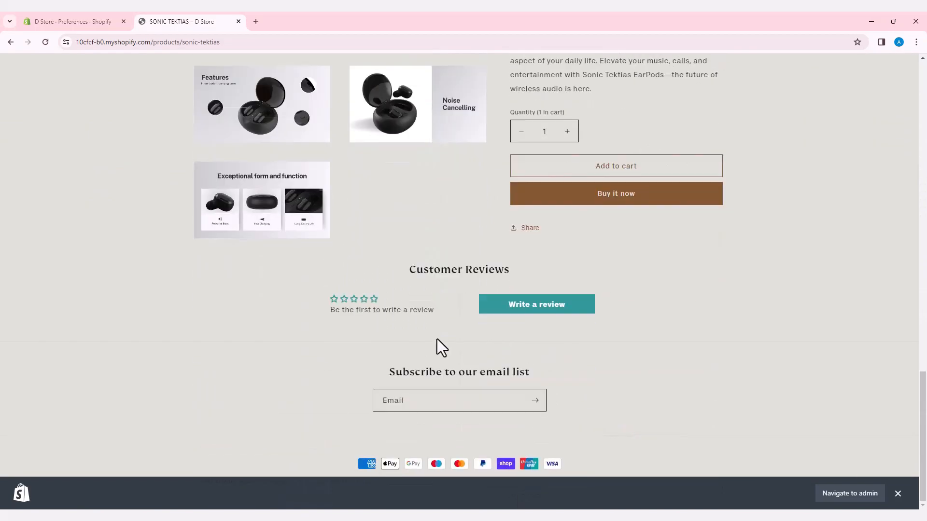
pyautogui.click(523, 309)
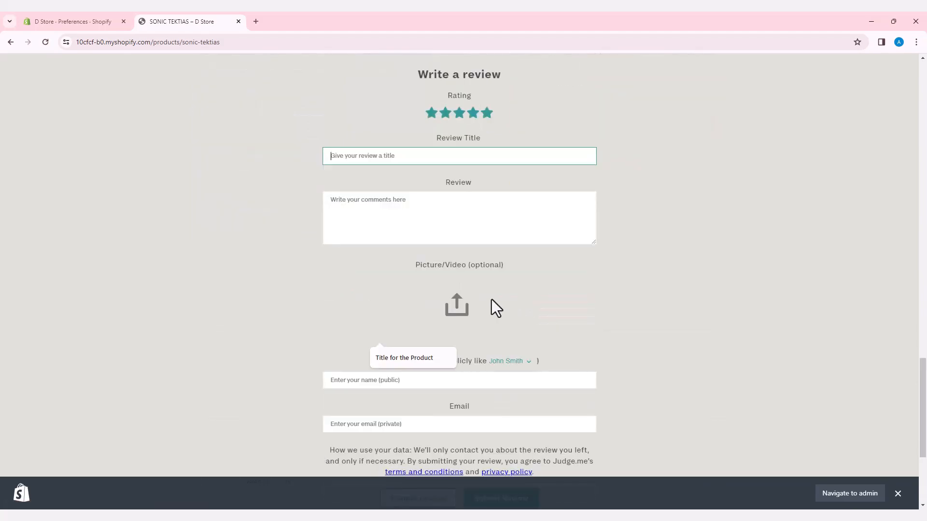
# Title the review "Title for the Product" and enter the Sonic Precision paragraph from the product description as its comment.
pyautogui.click(401, 357)
pyautogui.click(389, 211)
pyautogui.write("Sonic Precision: Immerse yourself in crystal-clear, high-fidelity audio thanks to the advanced sound technology incorporated into these EarPods. Whether you're listening to music, podcasts, or taking calls, every sound is delivered with exceptional clarity and depth.")
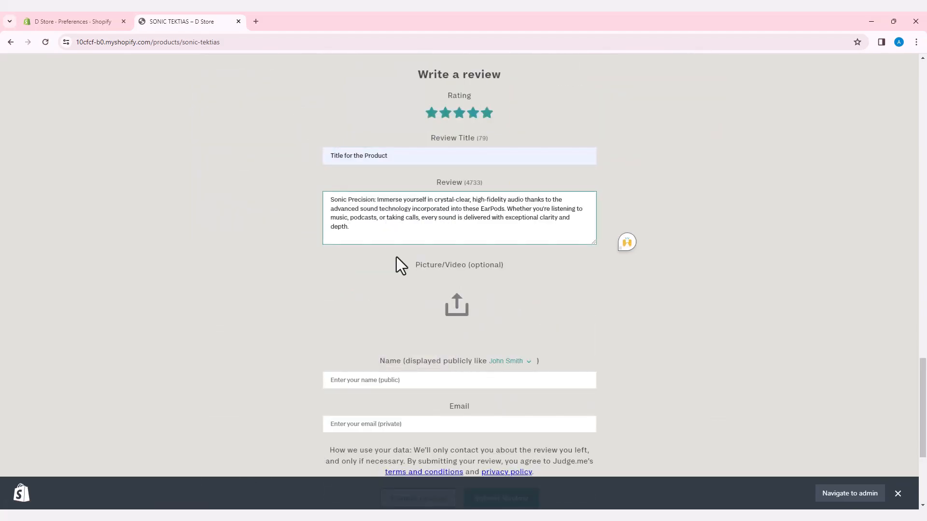
# Fill in the reviewer's name and e-mail address and submit the product review.
pyautogui.scroll(-2, 407, 290)
pyautogui.click(404, 284)
pyautogui.click(386, 307)
pyautogui.click(384, 327)
pyautogui.click(396, 354)
pyautogui.click(512, 414)
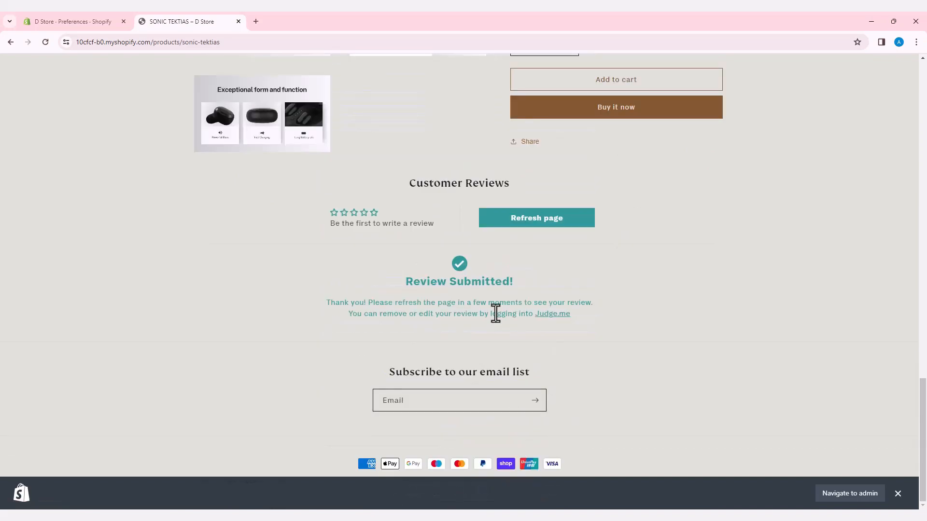